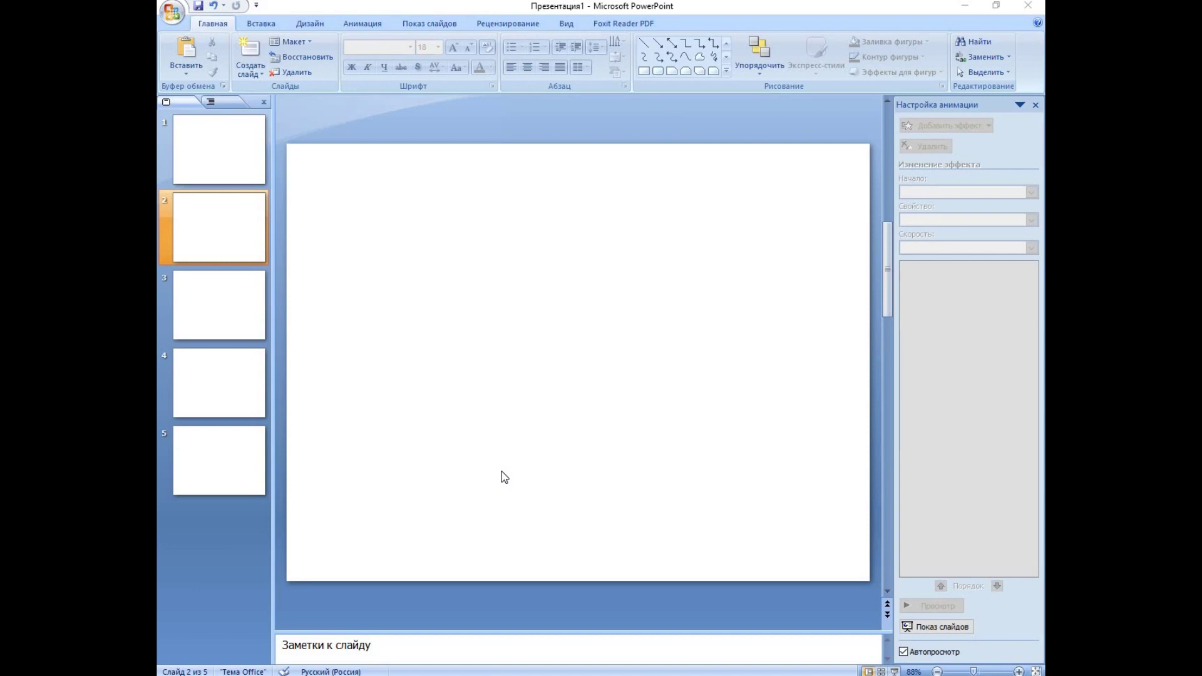
Step: Select the slide 1 thumbnail so the first blank slide is open for editing
click(242, 164)
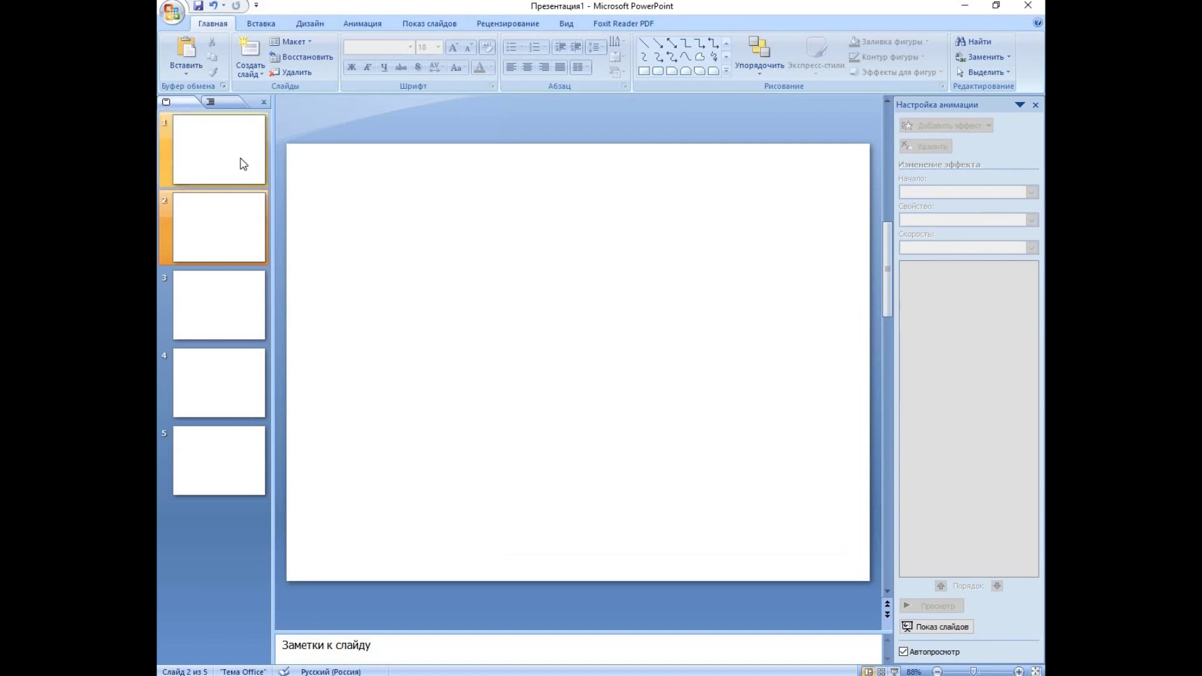
Step: Draw a rectangle button labelled 'Далі' at the bottom-right of slide 1
click(644, 72)
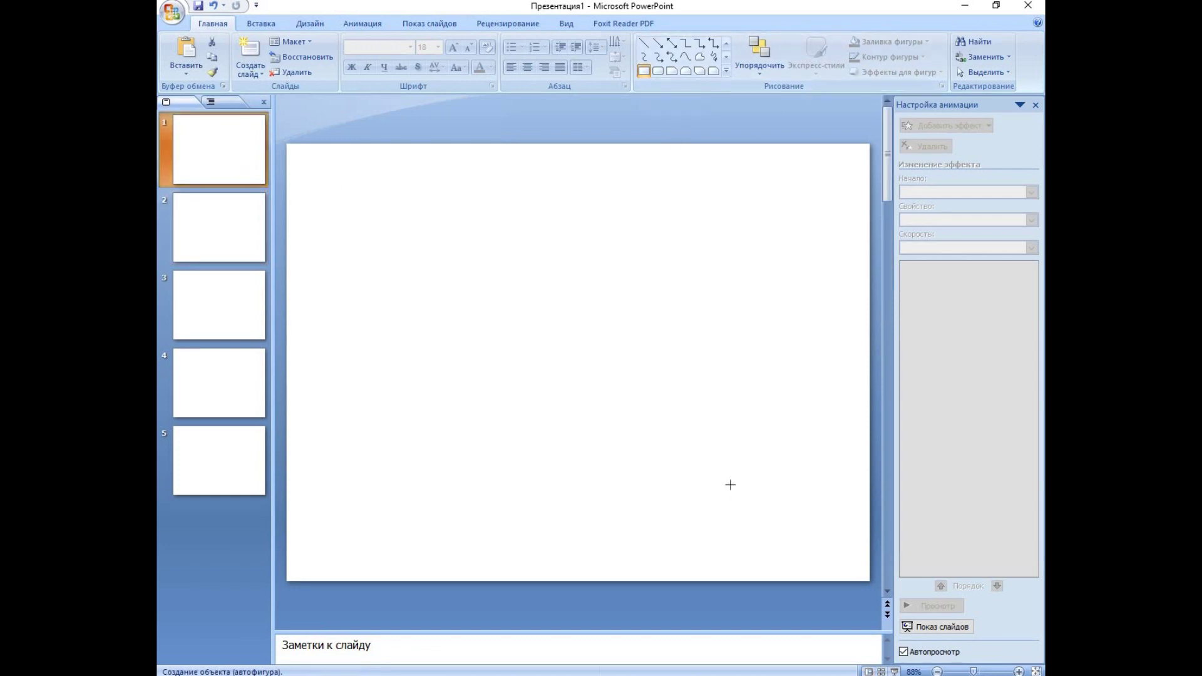
drag(751, 527, 846, 567)
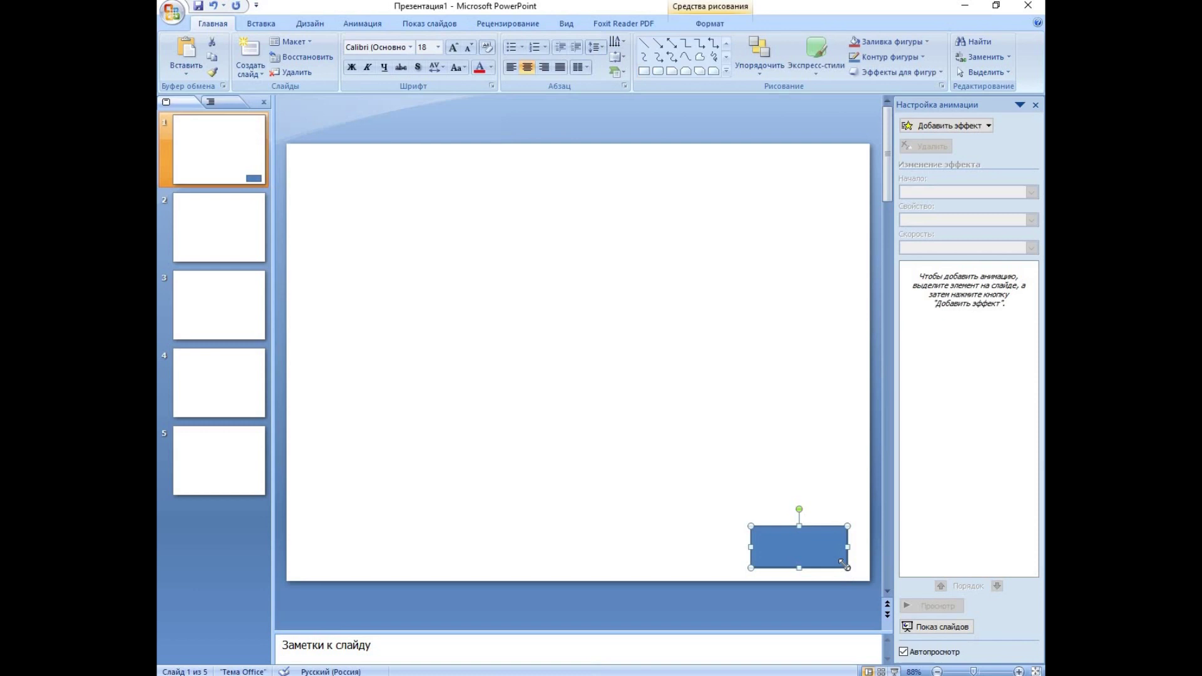
text(Даля)
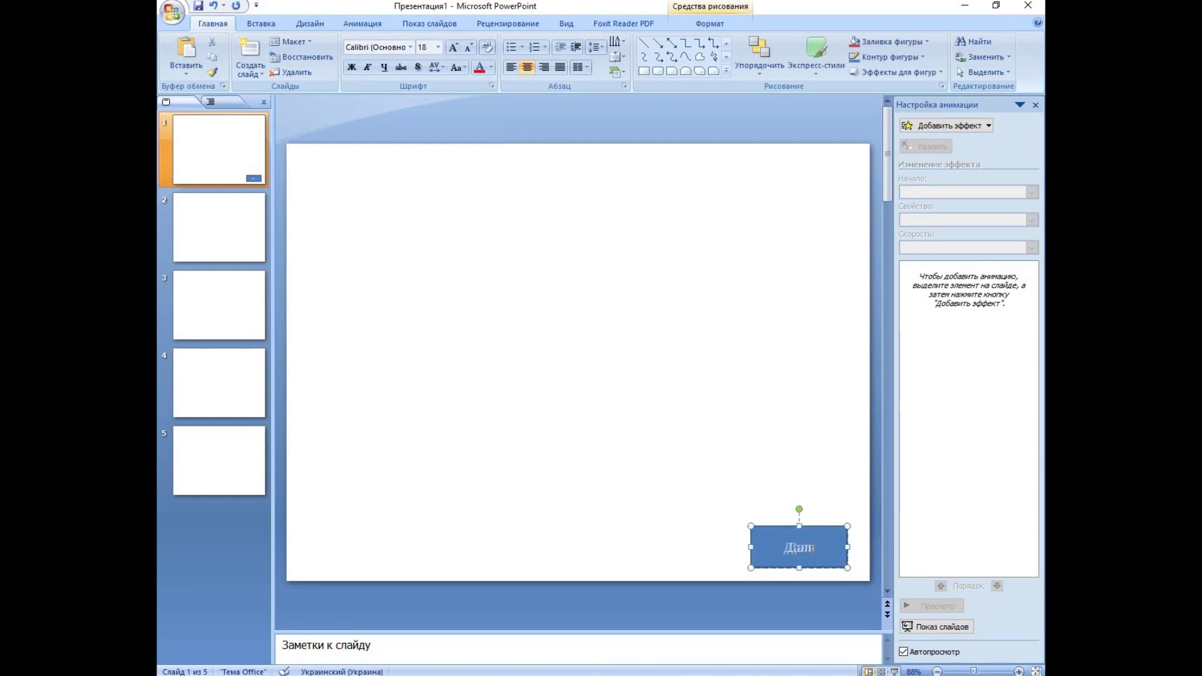
key(BackSpace)
Step: Hyperlink the Далі button to Slide 2 as a place in this document
click(833, 475)
right_click(800, 566)
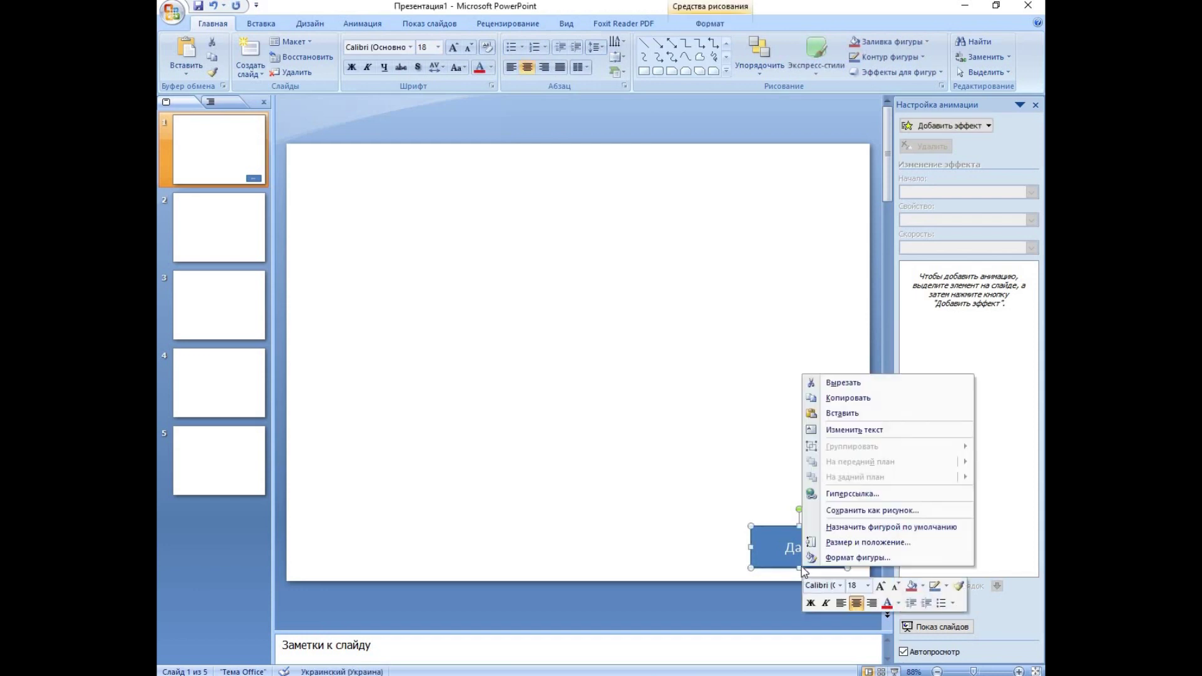
click(835, 494)
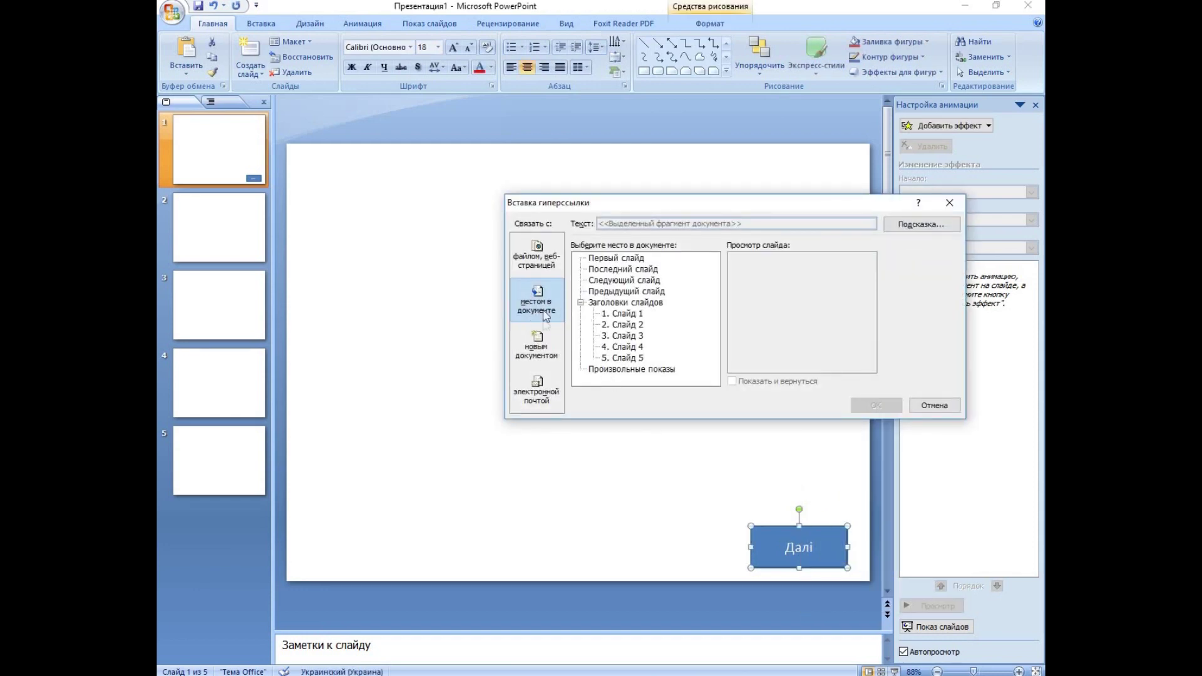
click(536, 257)
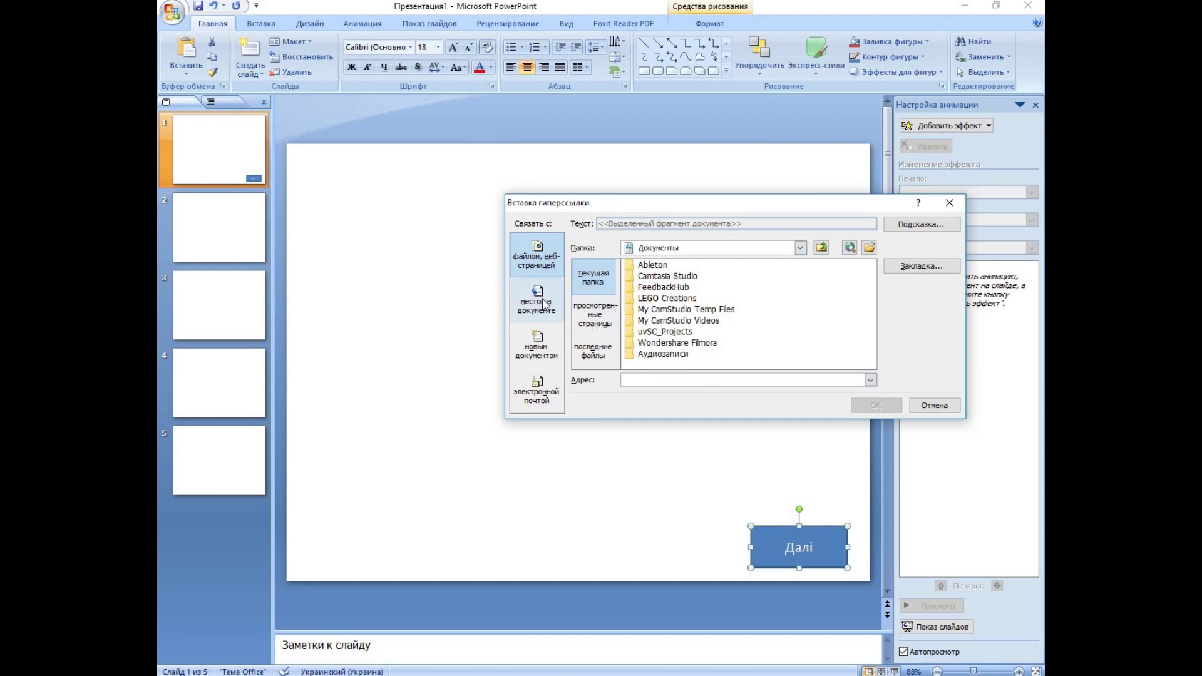
click(543, 304)
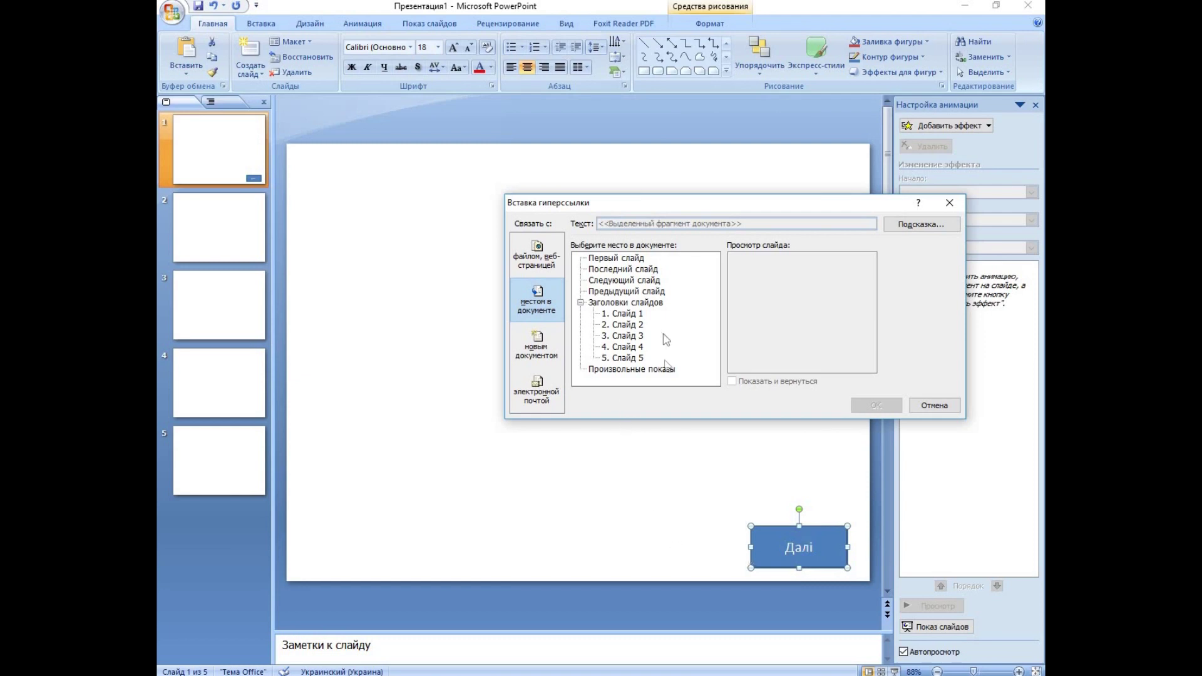
click(636, 325)
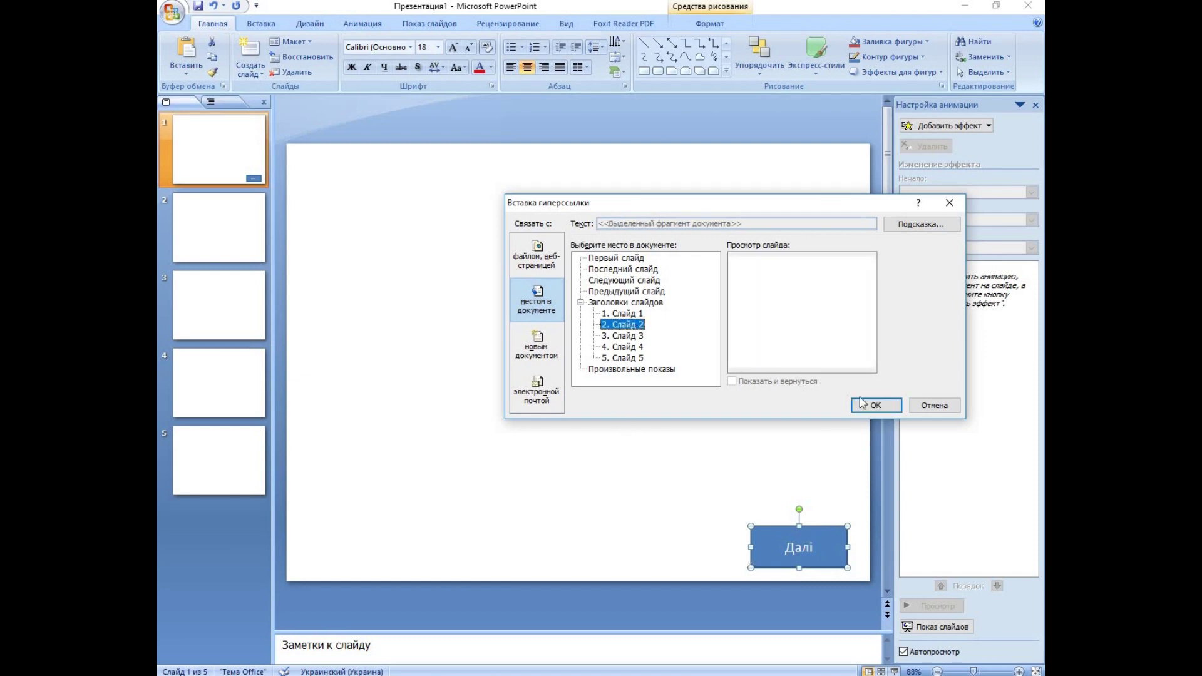
click(875, 407)
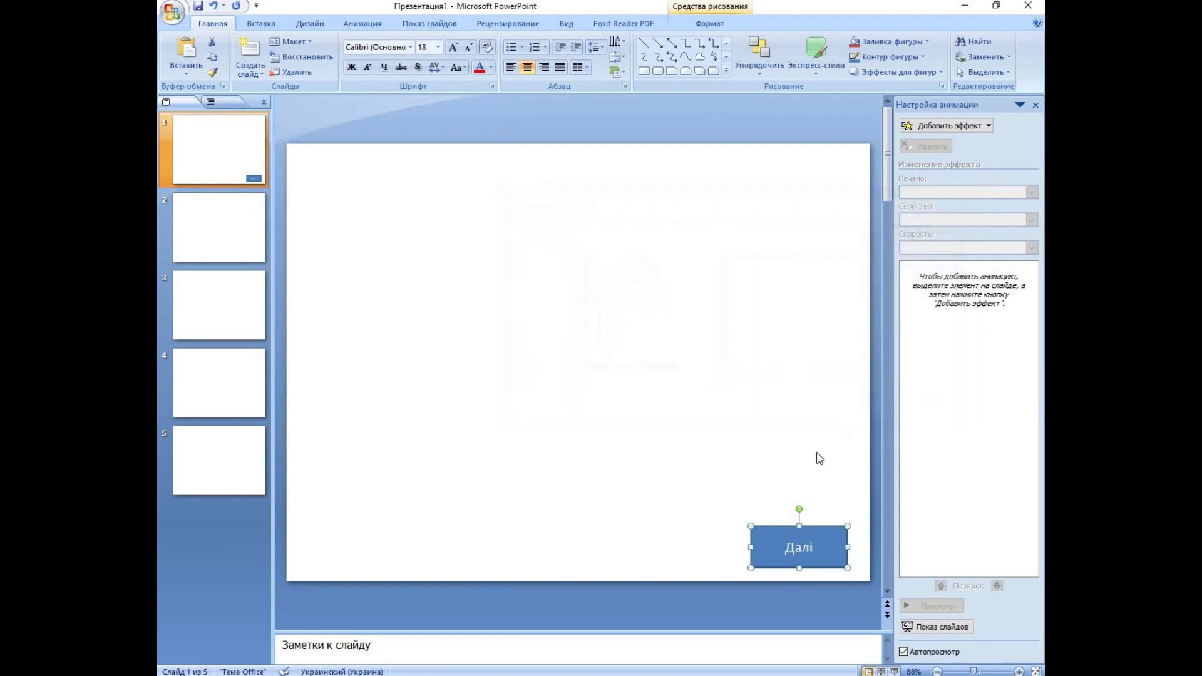
Step: Copy the Далі button from slide 1 and paste it onto slide 2
right_click(781, 529)
click(821, 315)
click(264, 245)
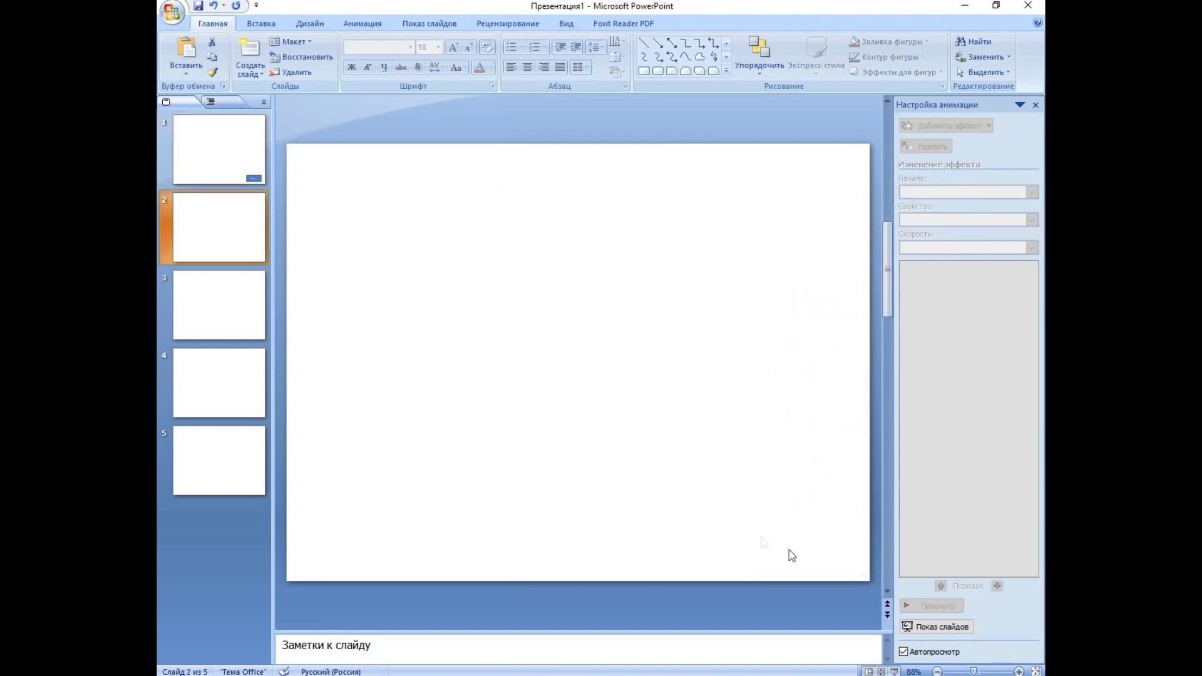
right_click(817, 549)
click(851, 590)
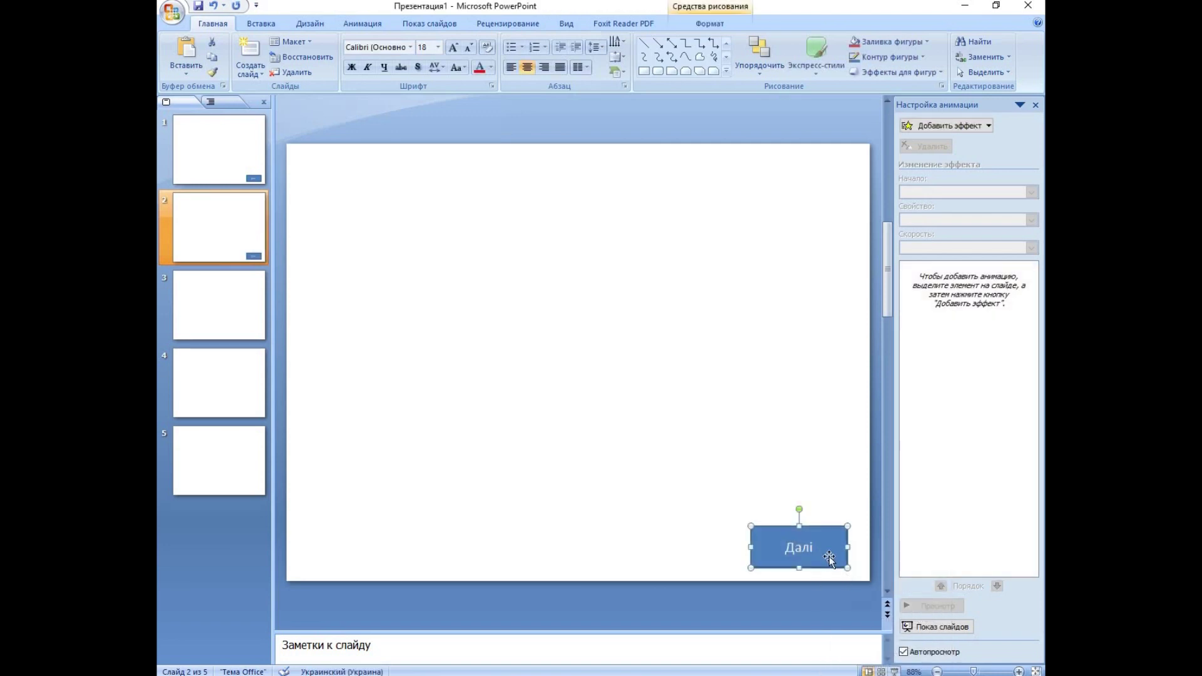
Step: Change the pasted Далі button's hyperlink to point to Slide 3
right_click(829, 556)
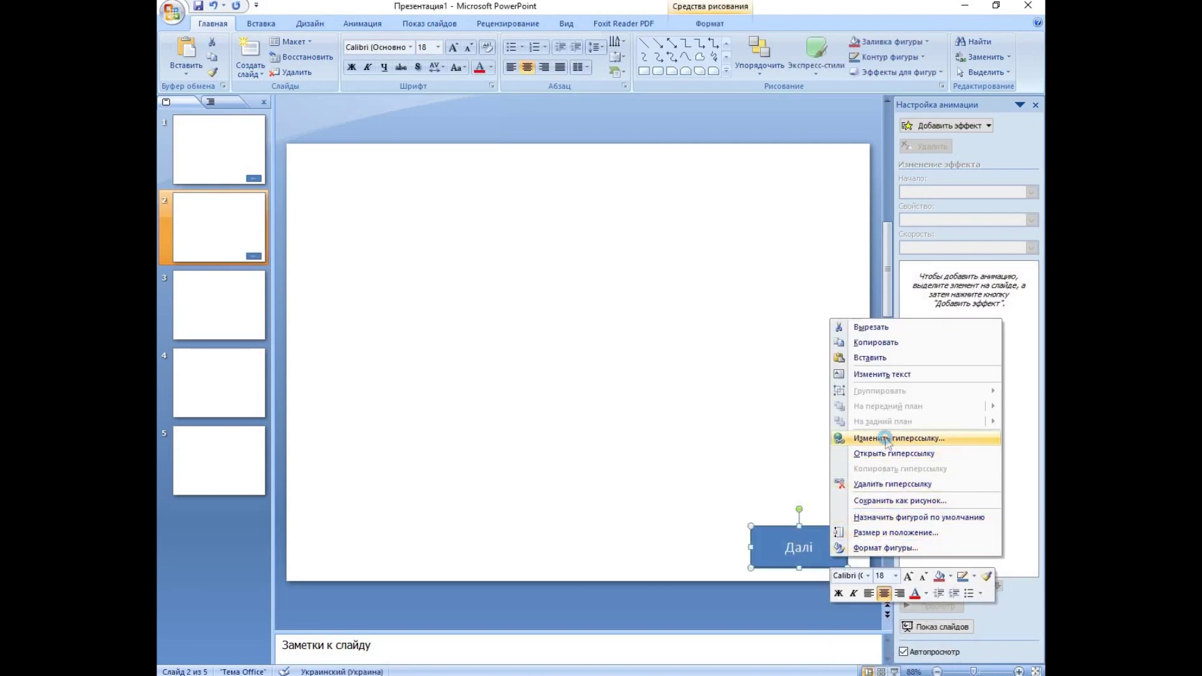
click(884, 437)
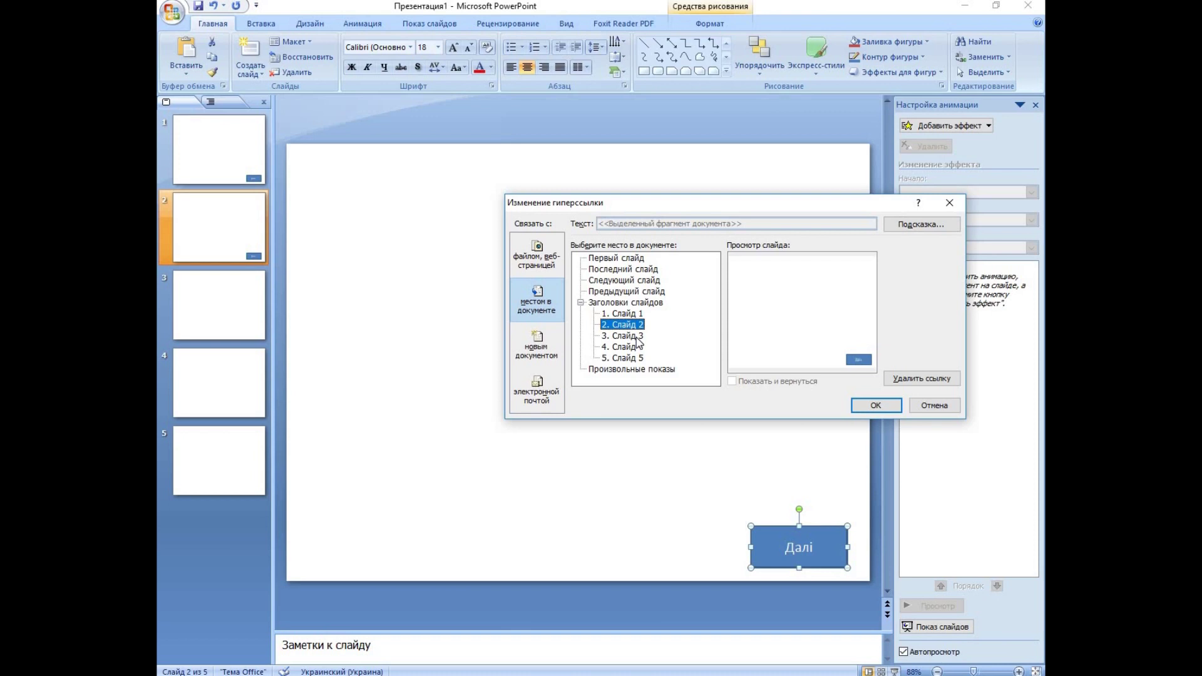
click(626, 336)
click(874, 406)
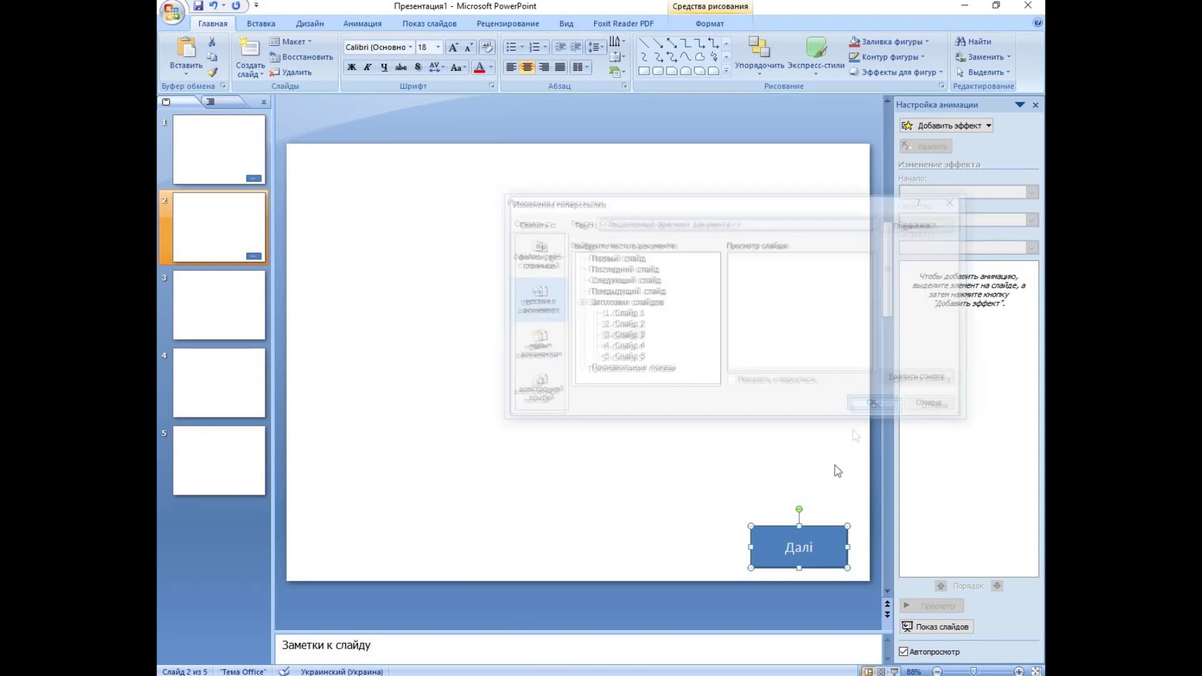
Step: Paste a second button copy at slide 2's bottom-left and relabel it 'Назад'
right_click(782, 529)
click(816, 316)
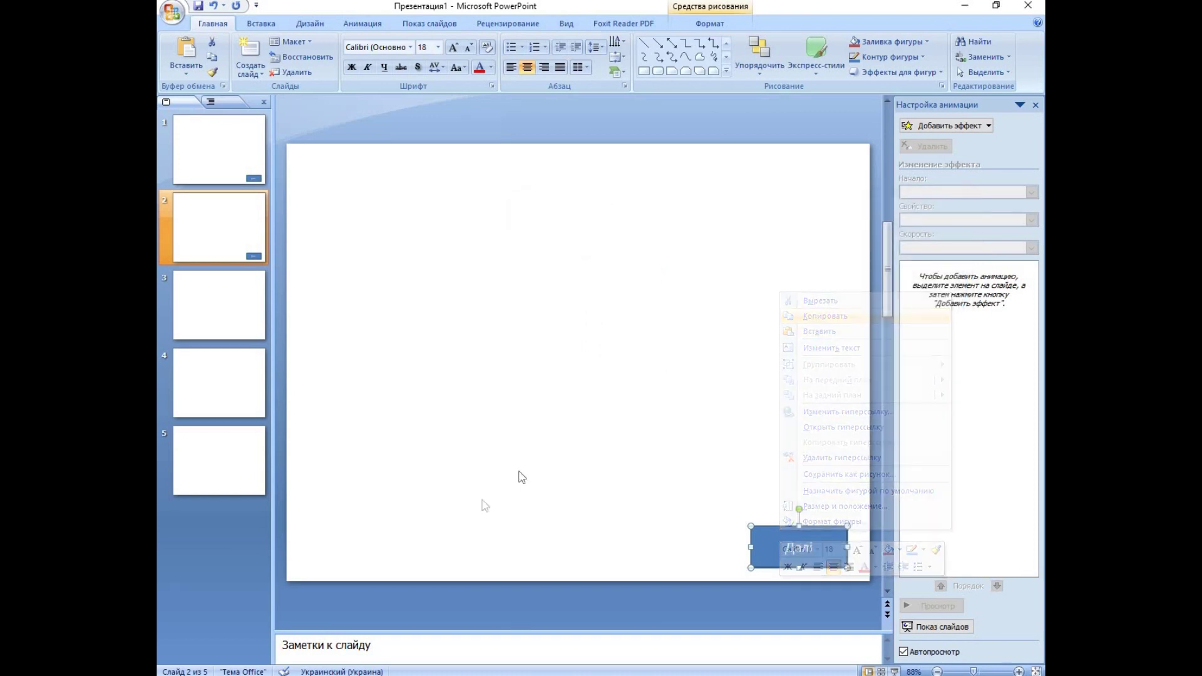
right_click(484, 501)
click(510, 538)
drag(769, 557, 308, 551)
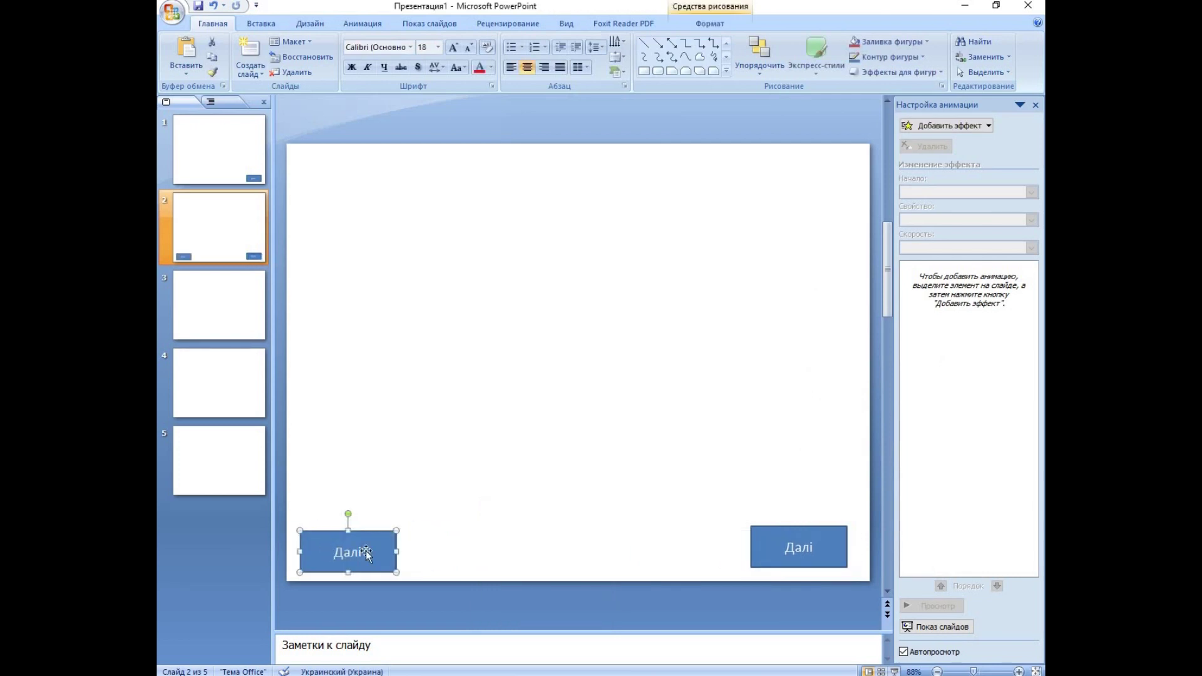
click(365, 553)
key(BackSpace)
key(BackSpace)
text(ад)
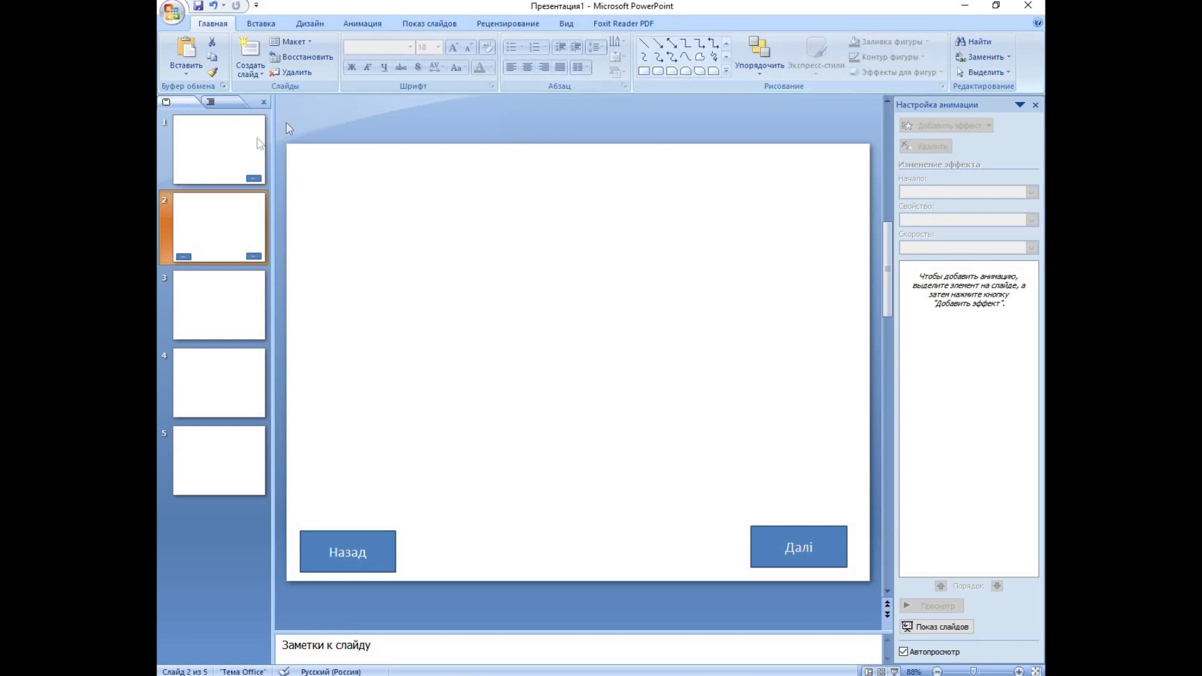
Step: Draw a rounded square near the top of slide 1
click(257, 143)
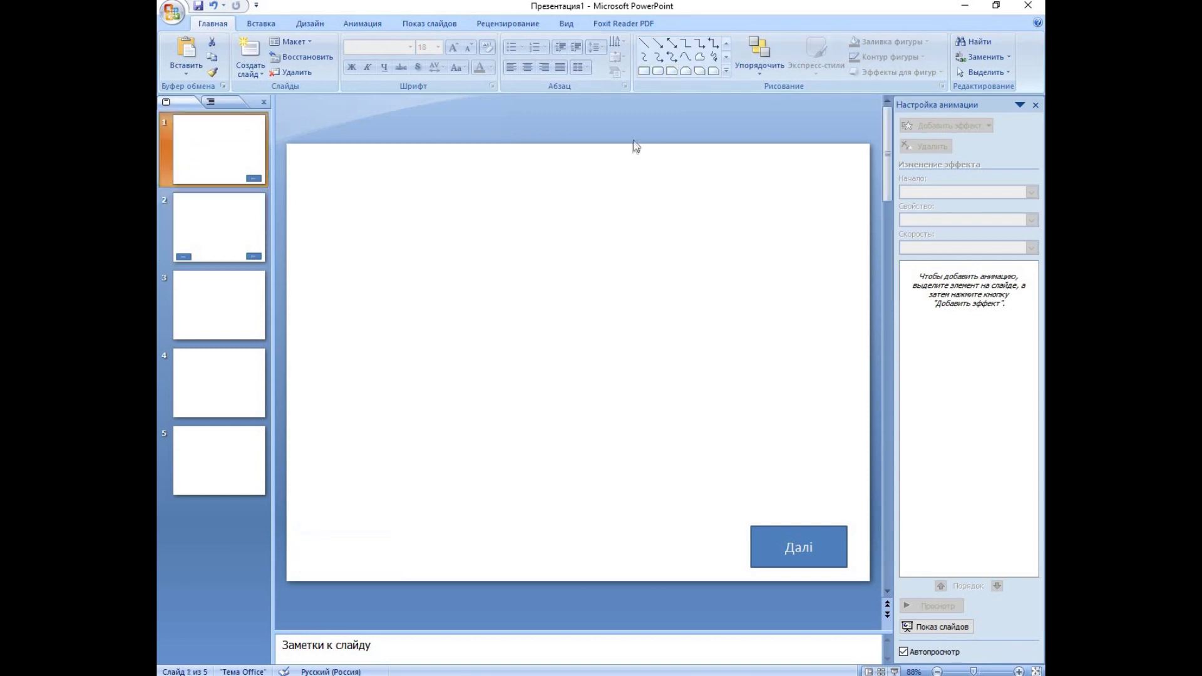
click(664, 71)
drag(532, 235, 611, 317)
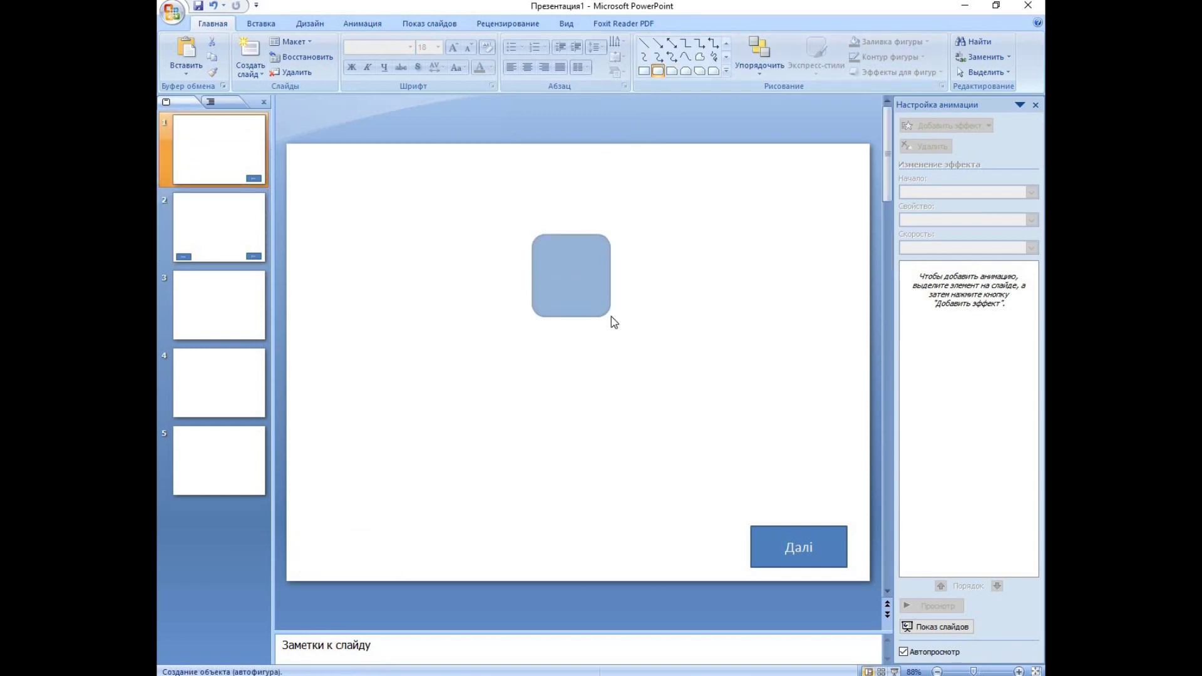
Step: Draw a tall snipped-corner rectangle near the bottom centre of slide 2
click(227, 244)
click(699, 71)
drag(572, 389, 651, 537)
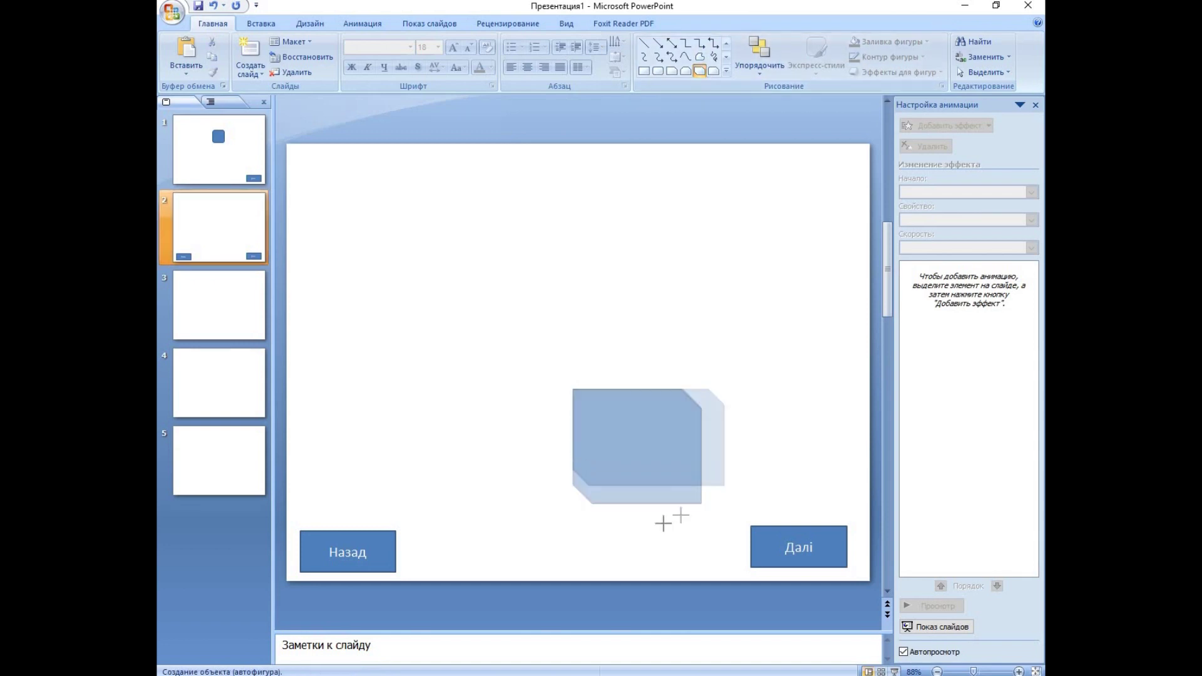
key(ctrl+z)
key(ctrl+z)
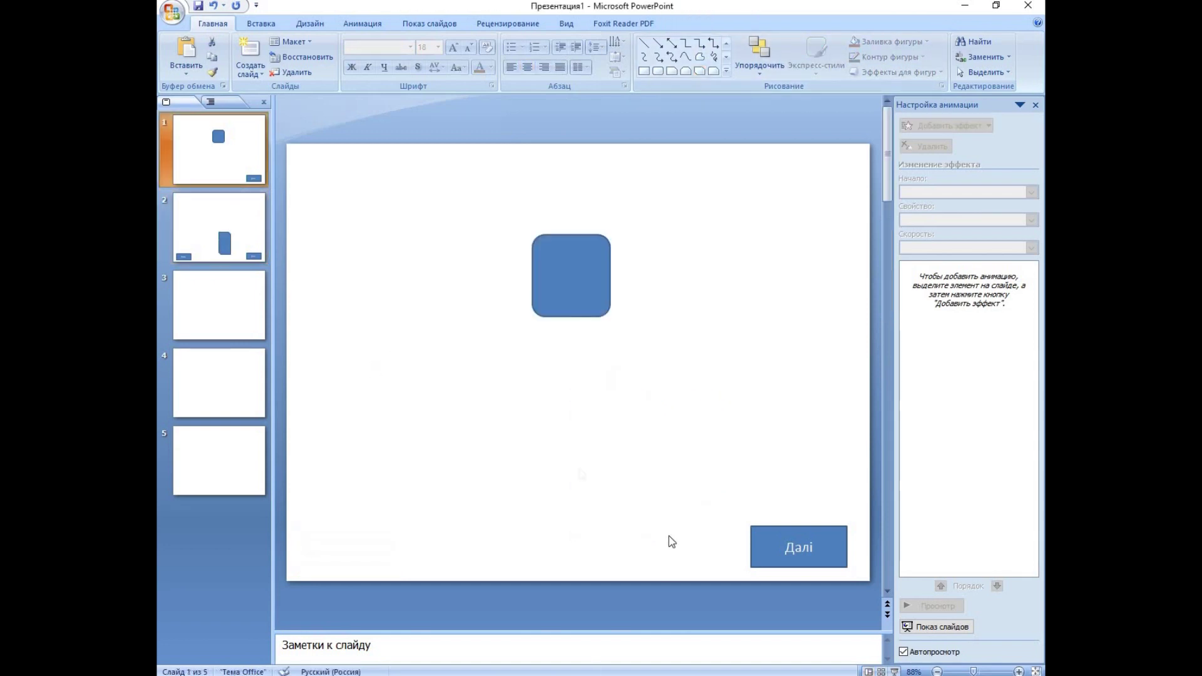
Step: Edit the Назад button's hyperlink so it points to Slide 1
click(382, 552)
right_click(382, 552)
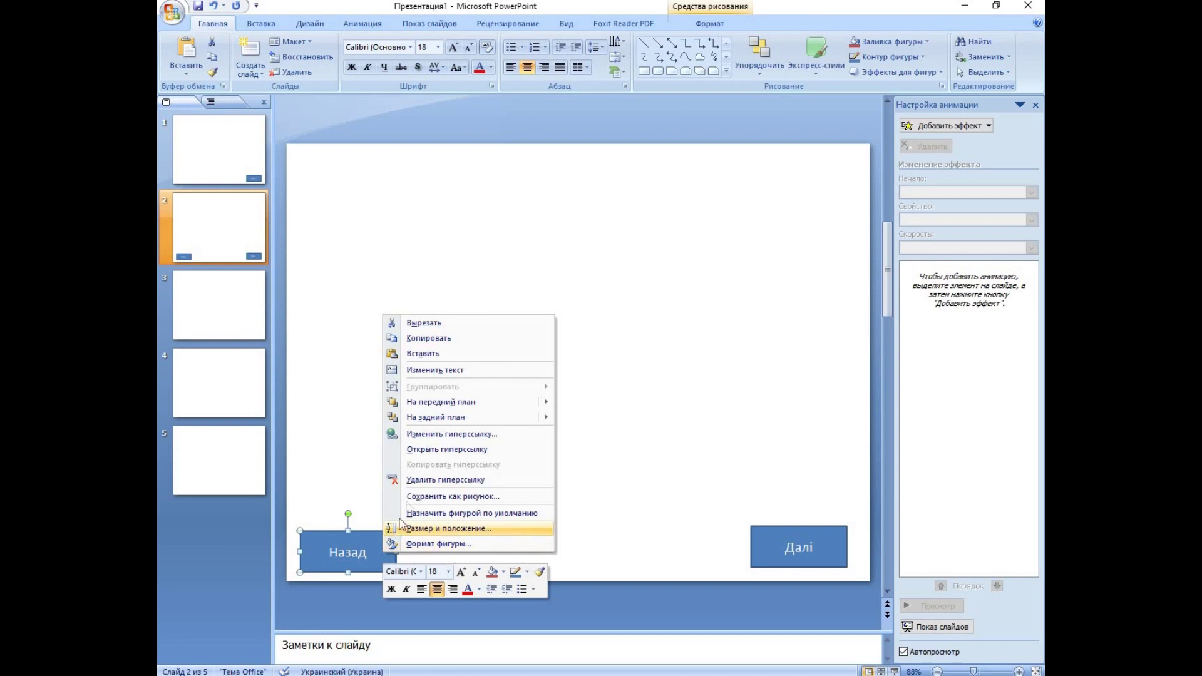
click(438, 441)
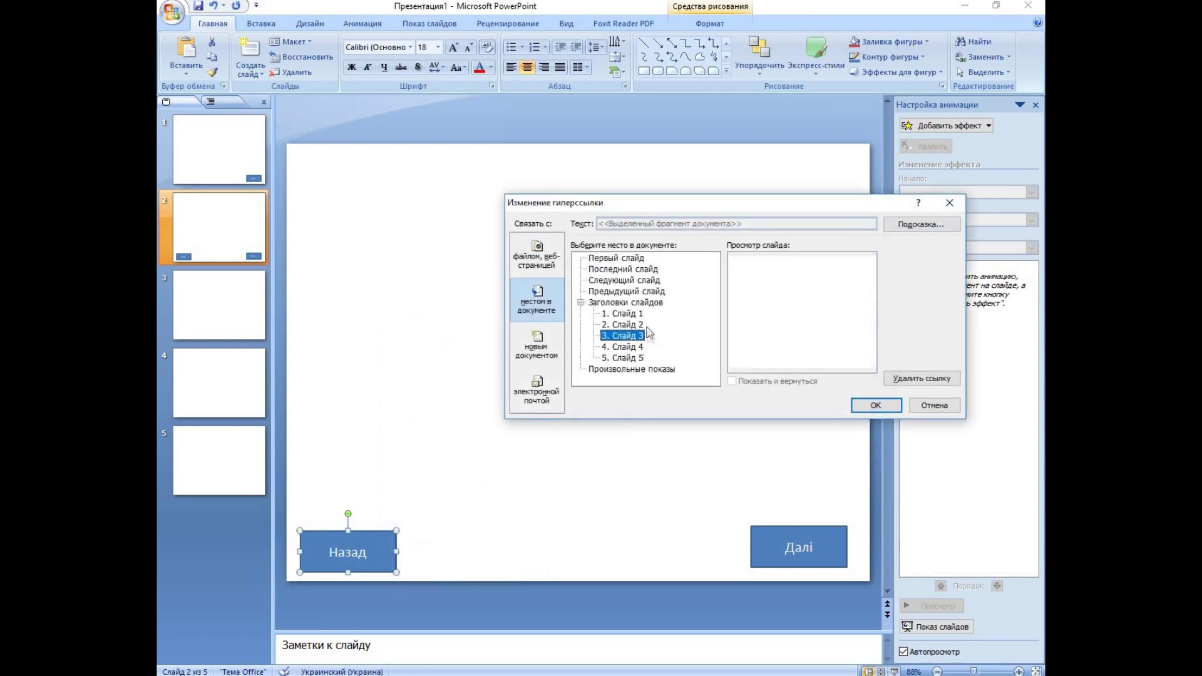
click(622, 313)
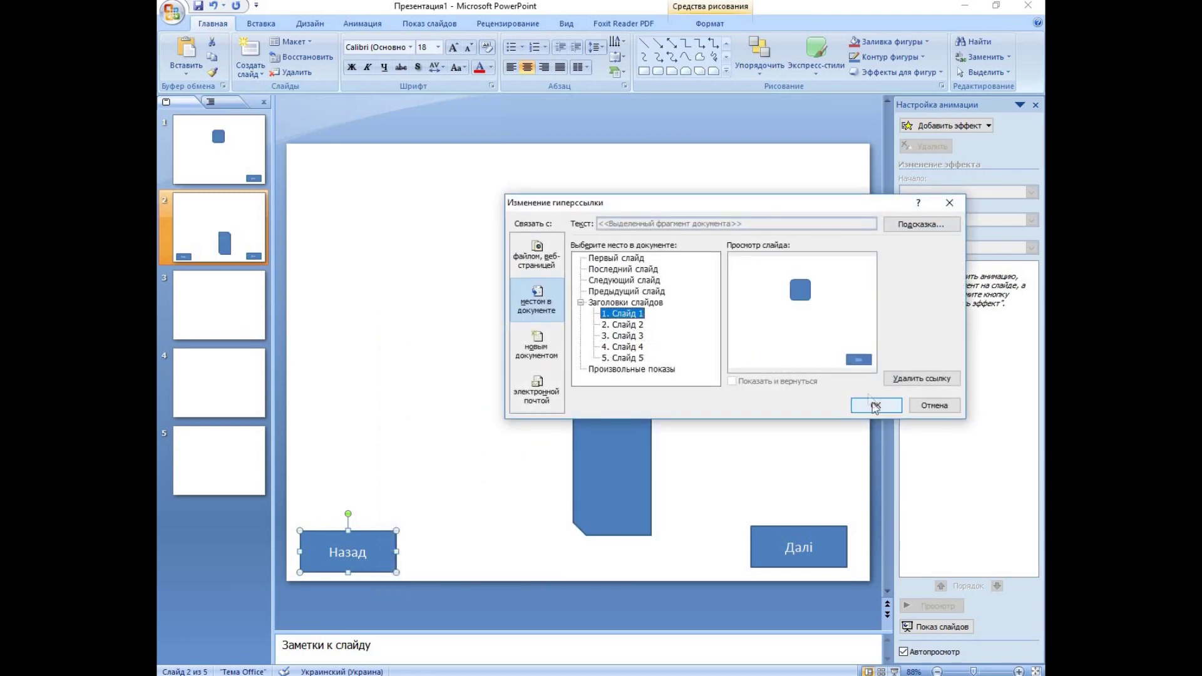
click(875, 405)
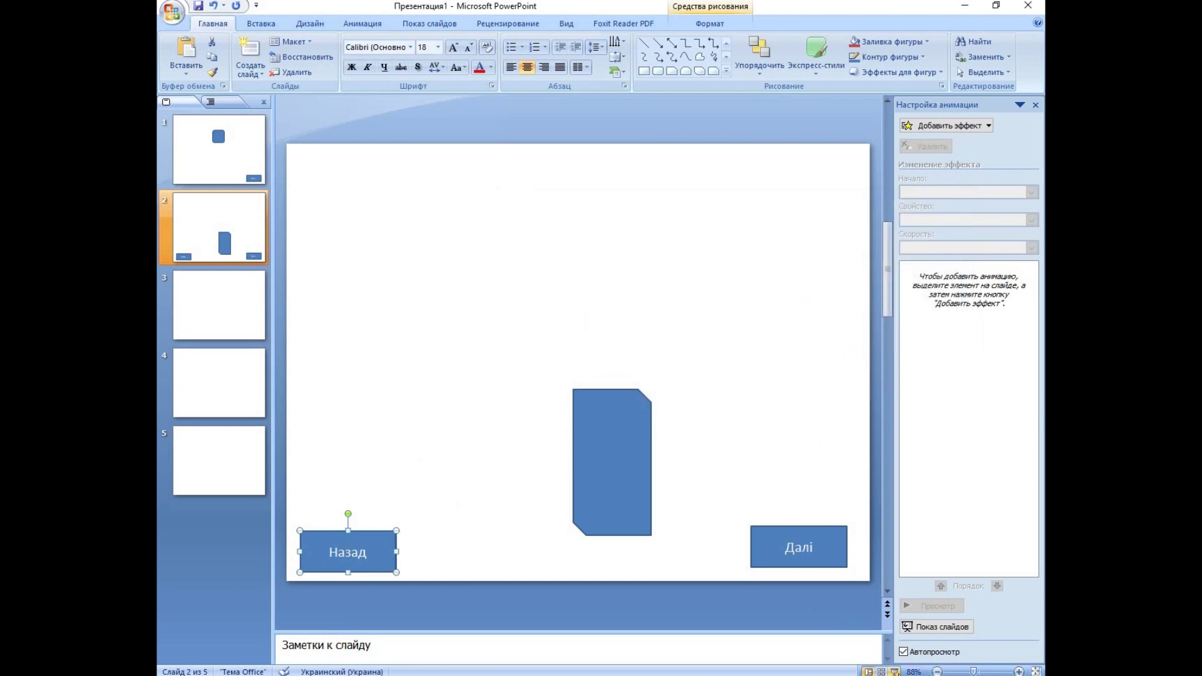
click(895, 672)
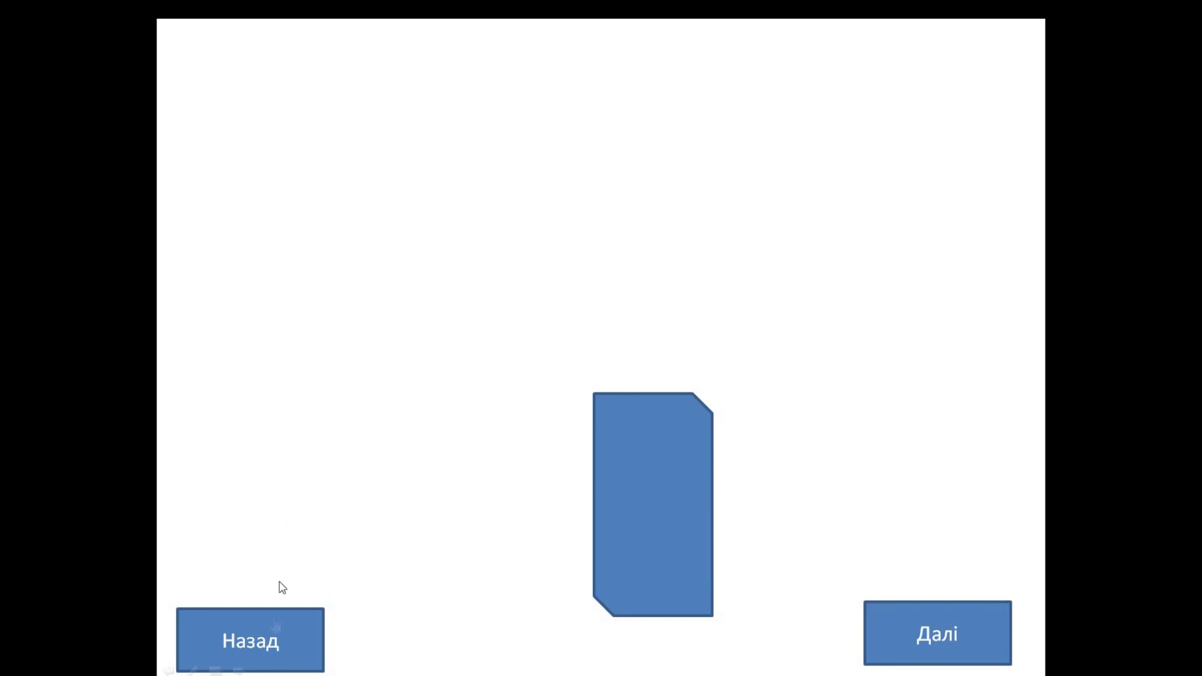
Step: In the slide show, follow the Назад and Далі links between slides 1 and 2, then exit
click(276, 643)
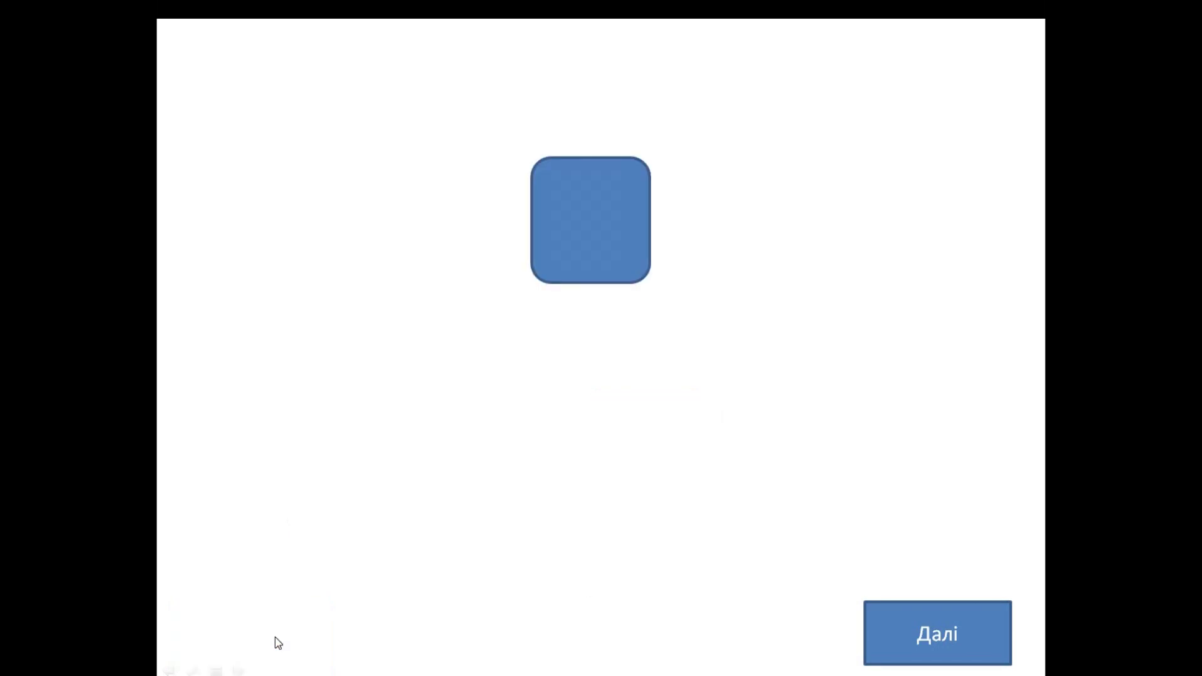
click(879, 645)
click(316, 638)
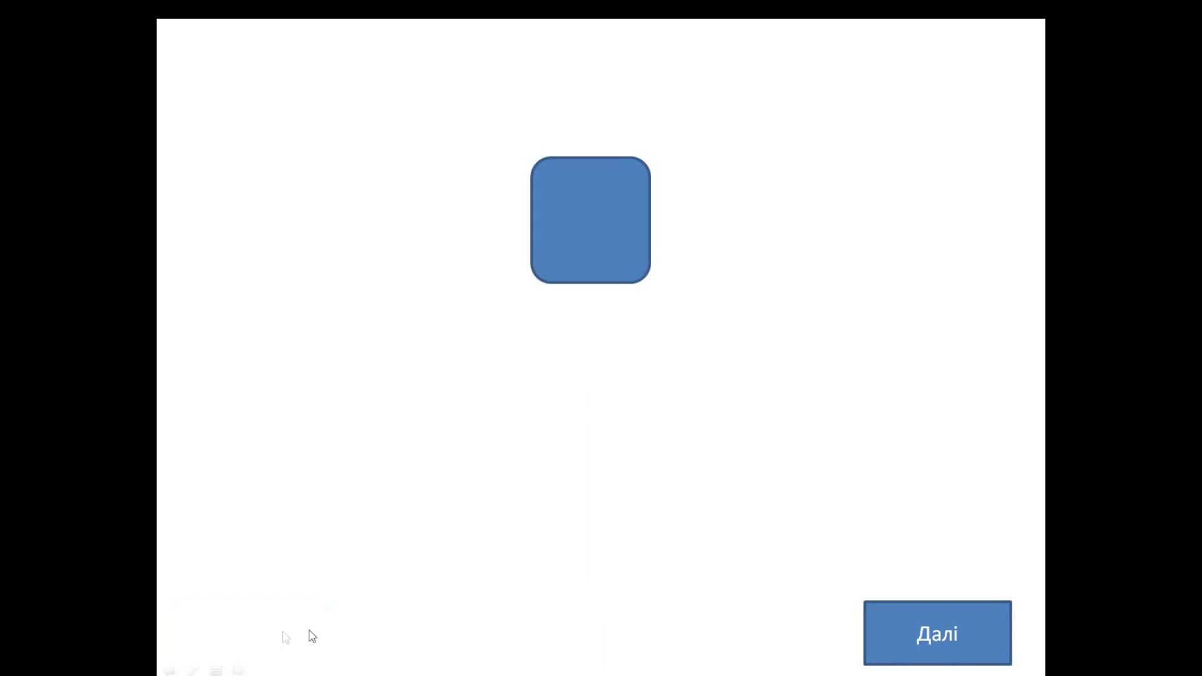
click(894, 650)
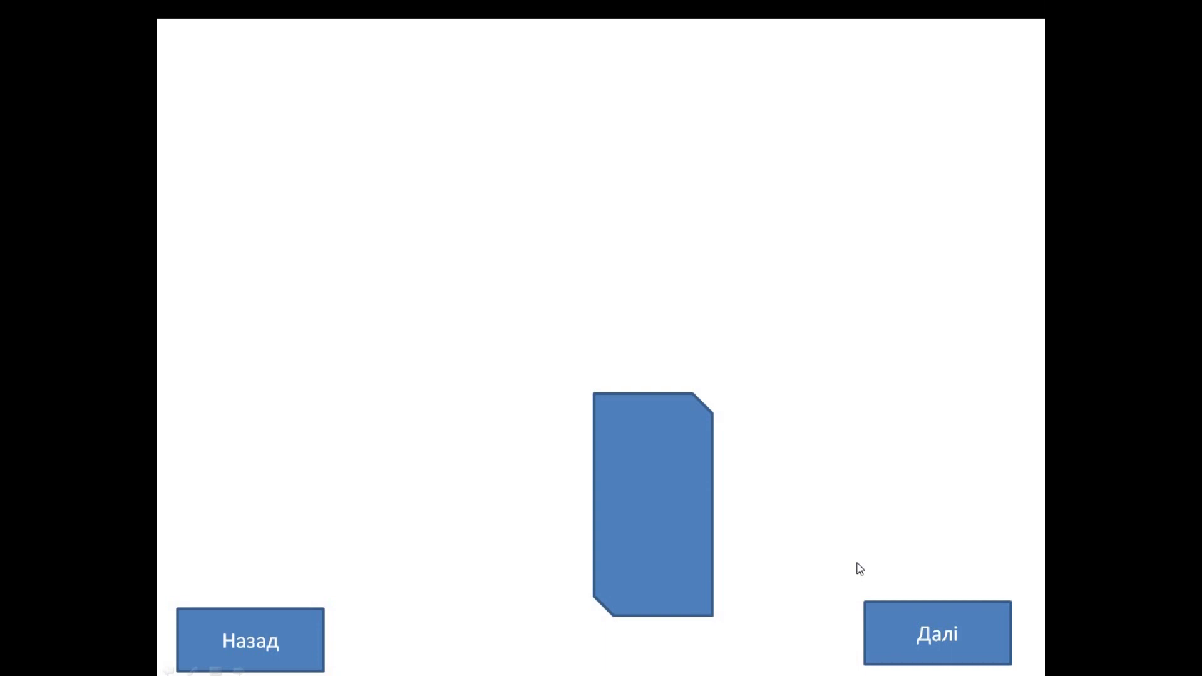
click(858, 524)
click(858, 524)
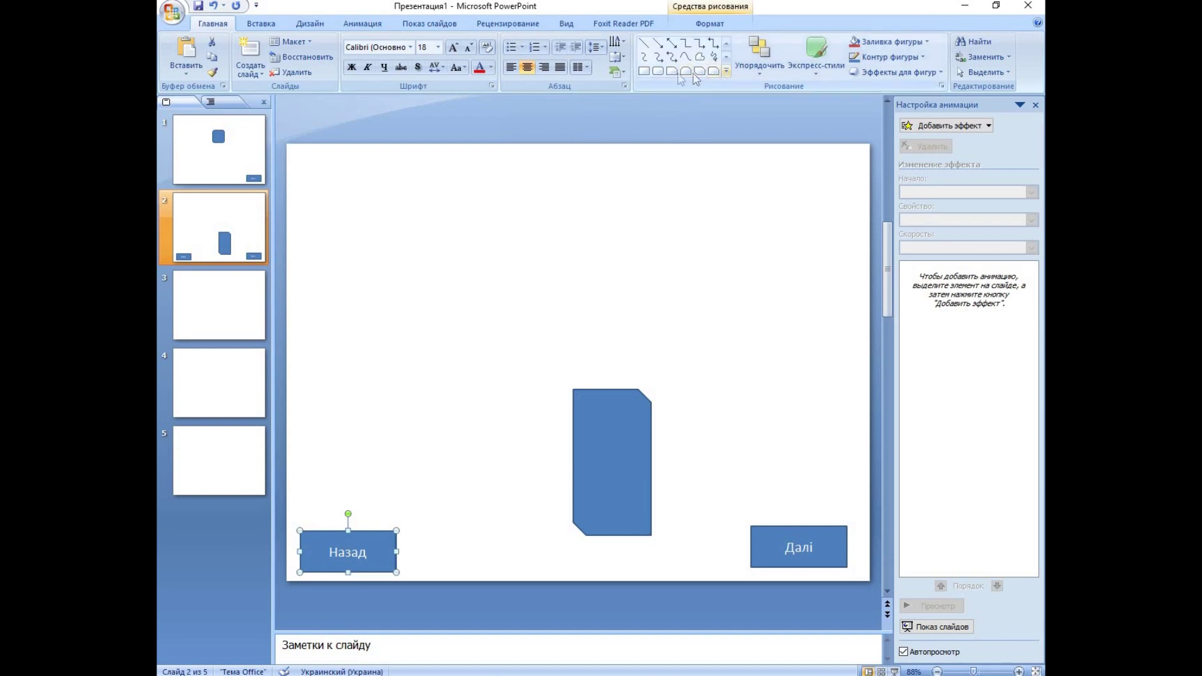
Step: Draw a rectangle button labelled 'Завершити' between Назад and Далі on slide 2
click(647, 72)
drag(423, 531, 550, 571)
key(alt+shift)
text(Завершити)
click(665, 561)
Step: Hyperlink the Завершити button to the last slide of the presentation
click(501, 566)
right_click(508, 570)
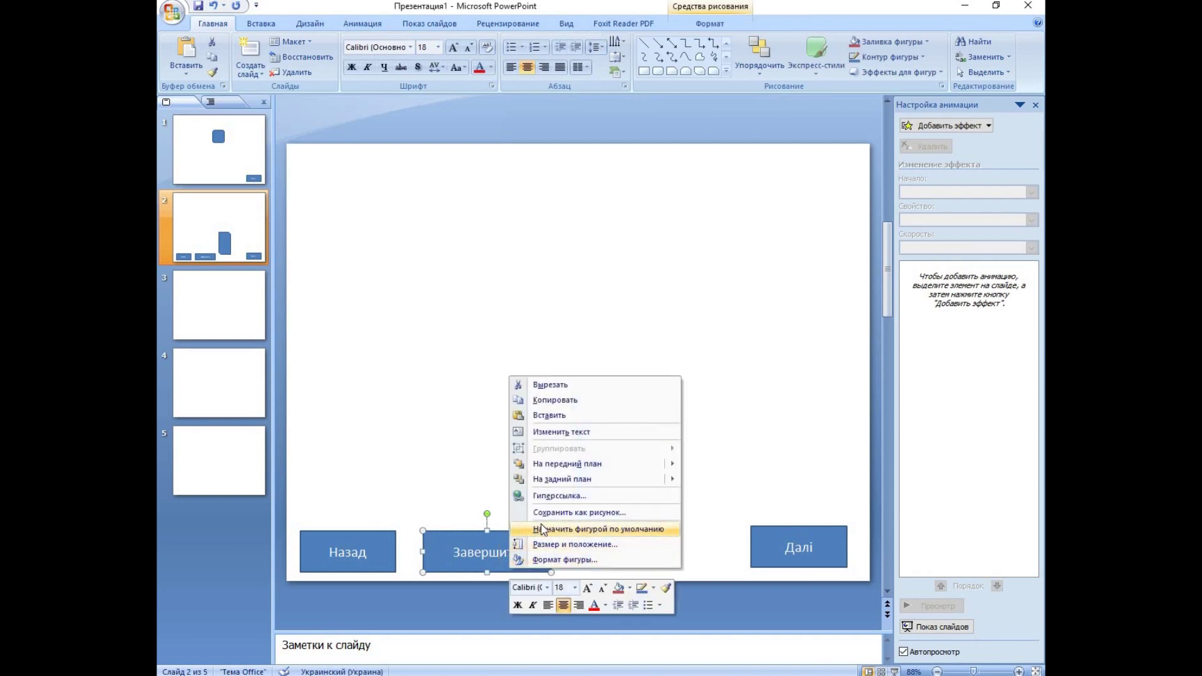
click(591, 497)
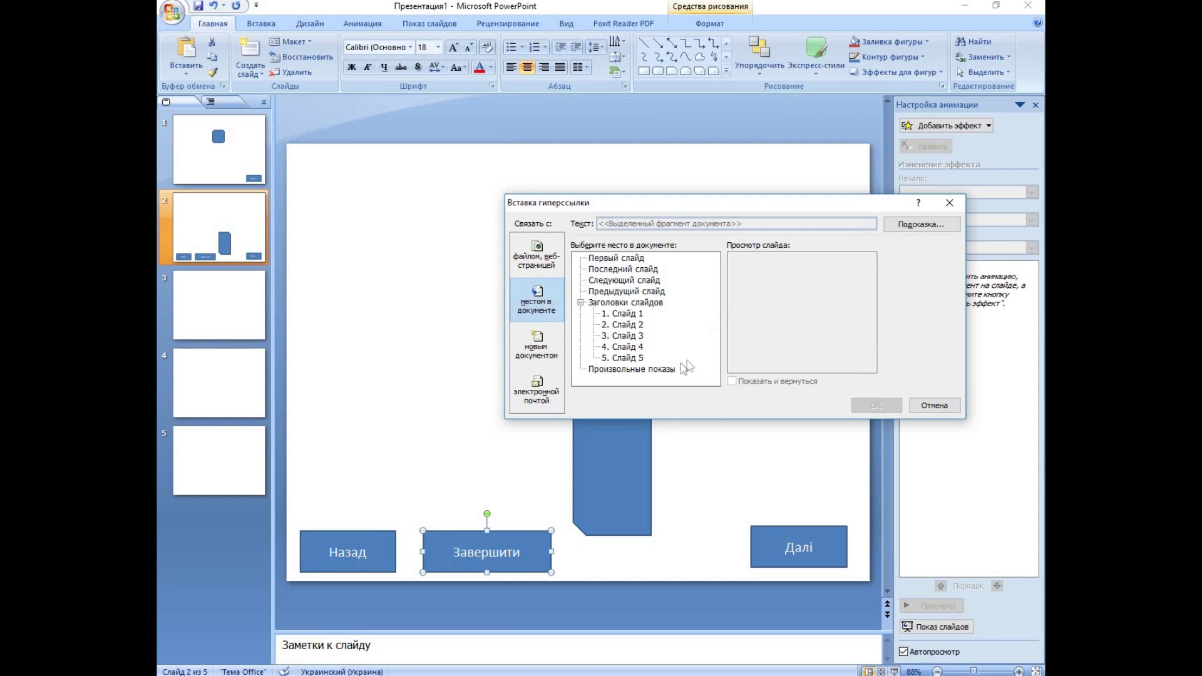
click(630, 270)
click(867, 404)
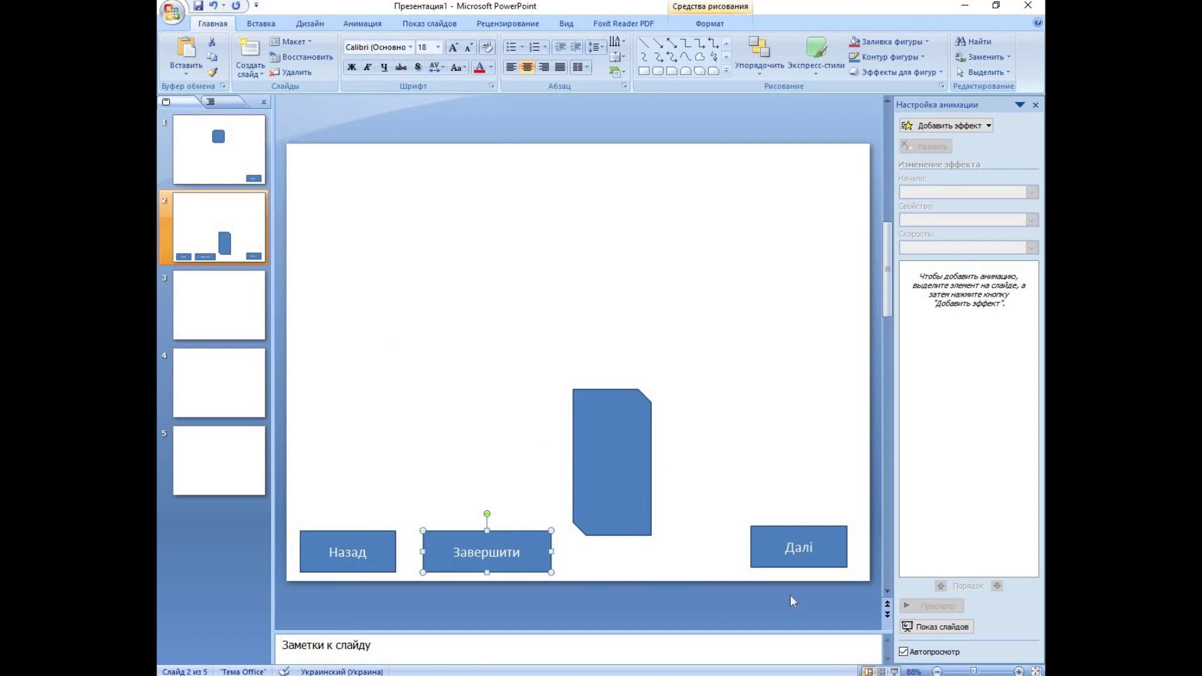
Step: Run the slide show and confirm Завершити jumps to the last slide, then end it
click(894, 671)
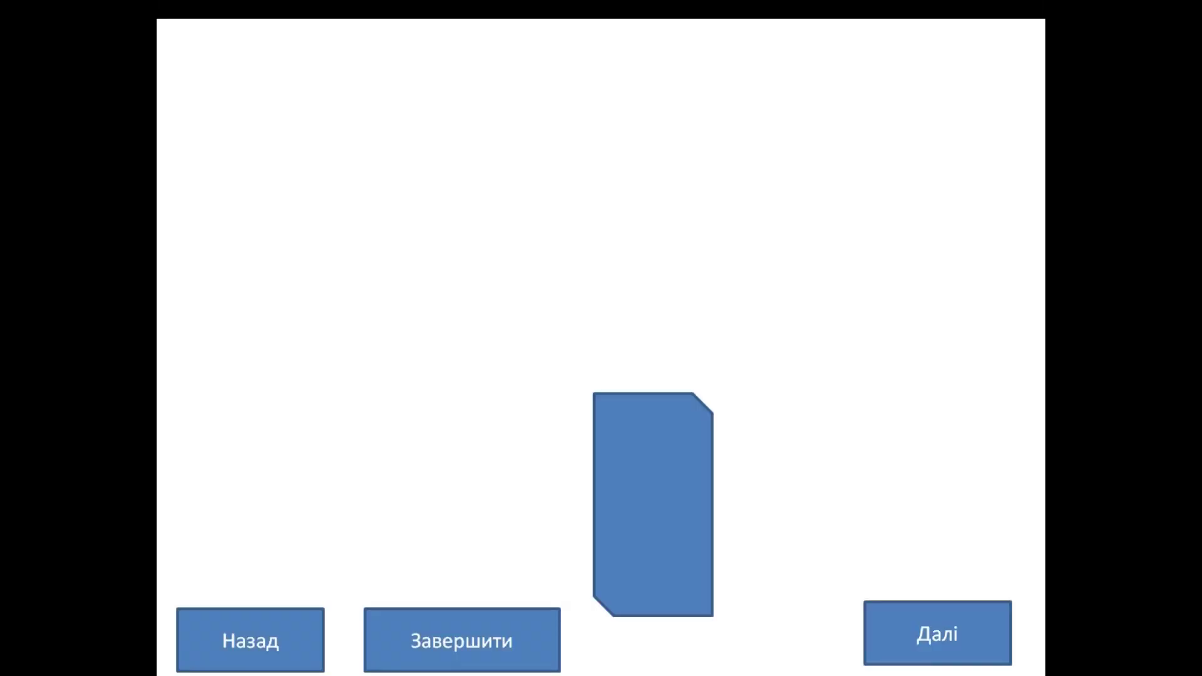
click(478, 635)
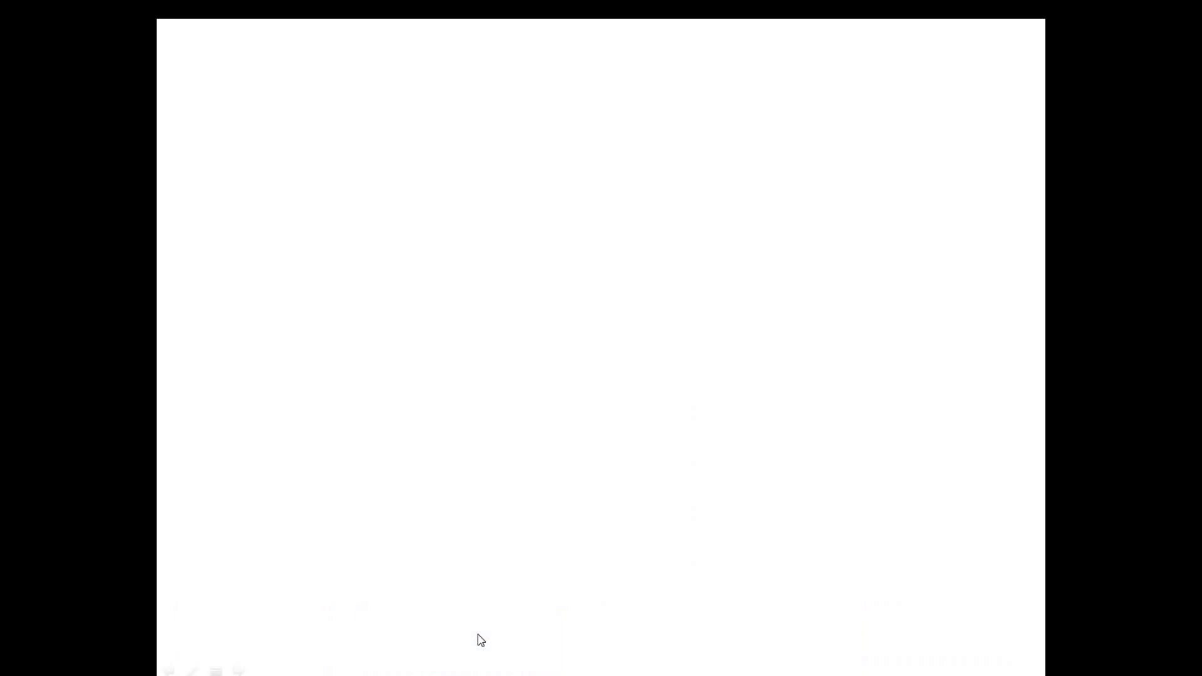
click(478, 634)
click(478, 633)
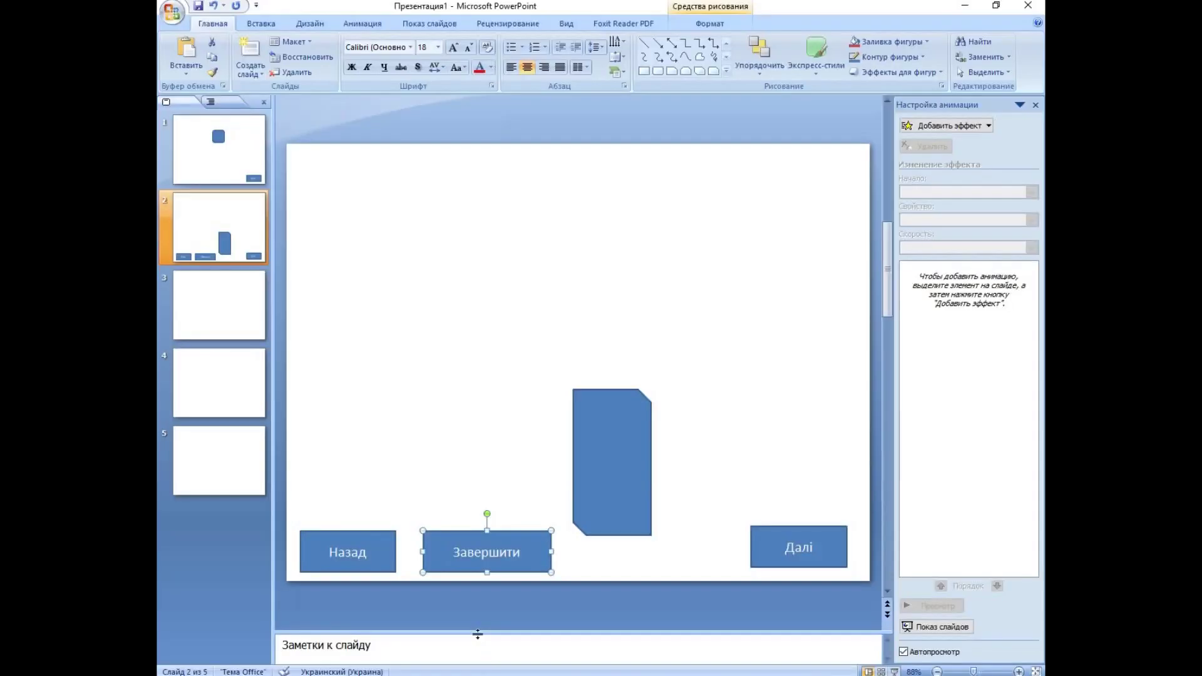
Step: Delete the blue rounded square from slide 1
click(225, 168)
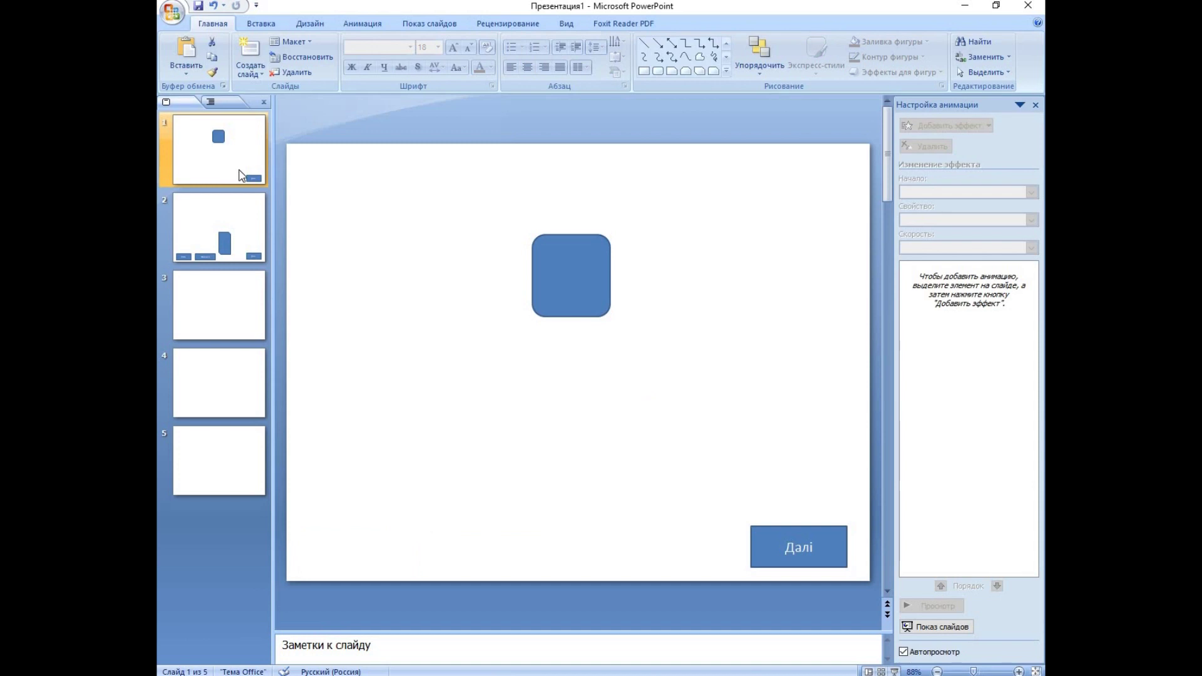
click(560, 270)
key(Delete)
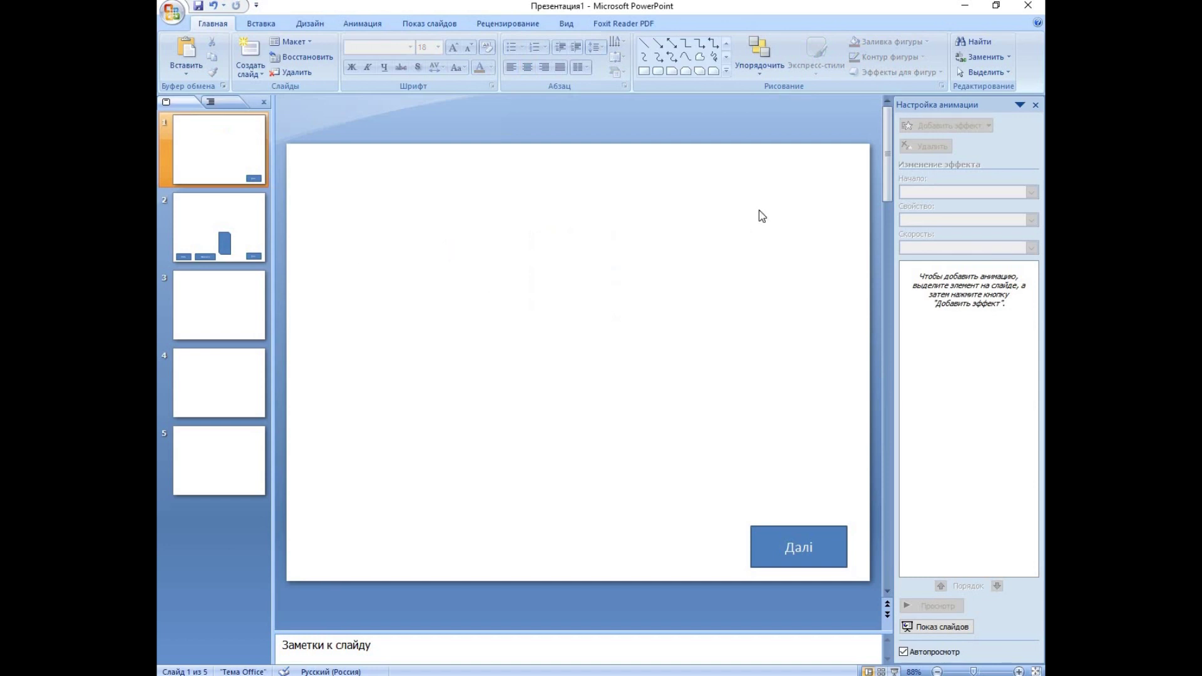
click(726, 72)
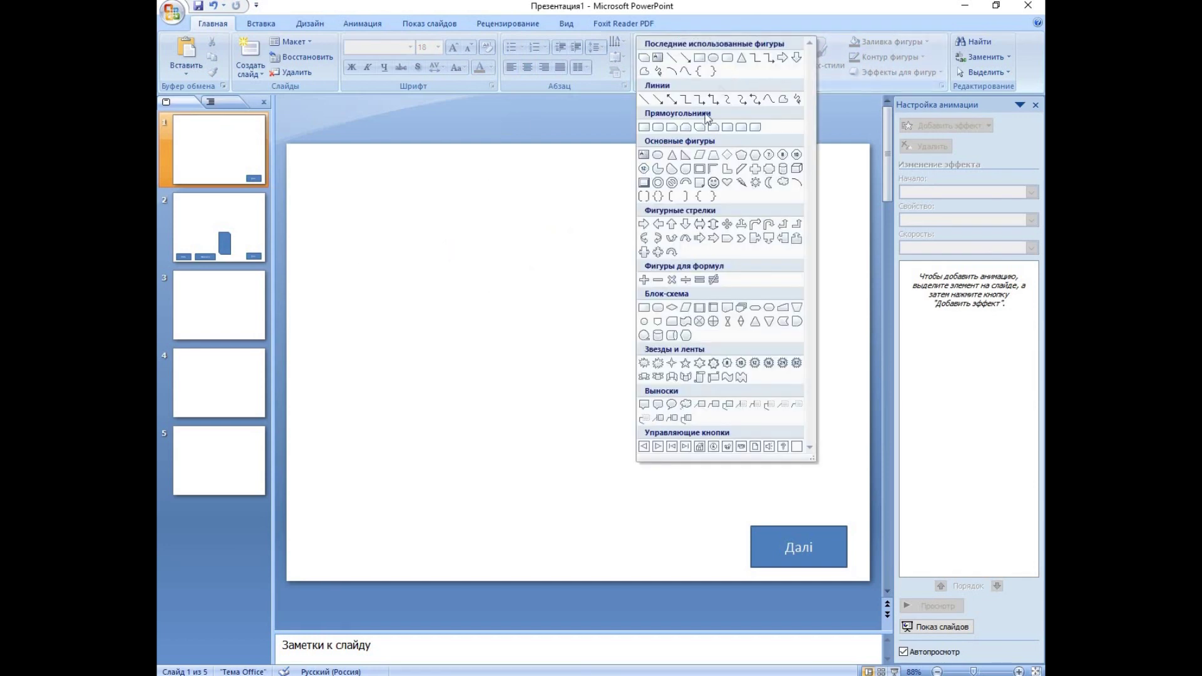
click(656, 58)
Step: Type '1+2=' in a new text box on slide 1 and enlarge it to 72 pt
drag(323, 224, 662, 270)
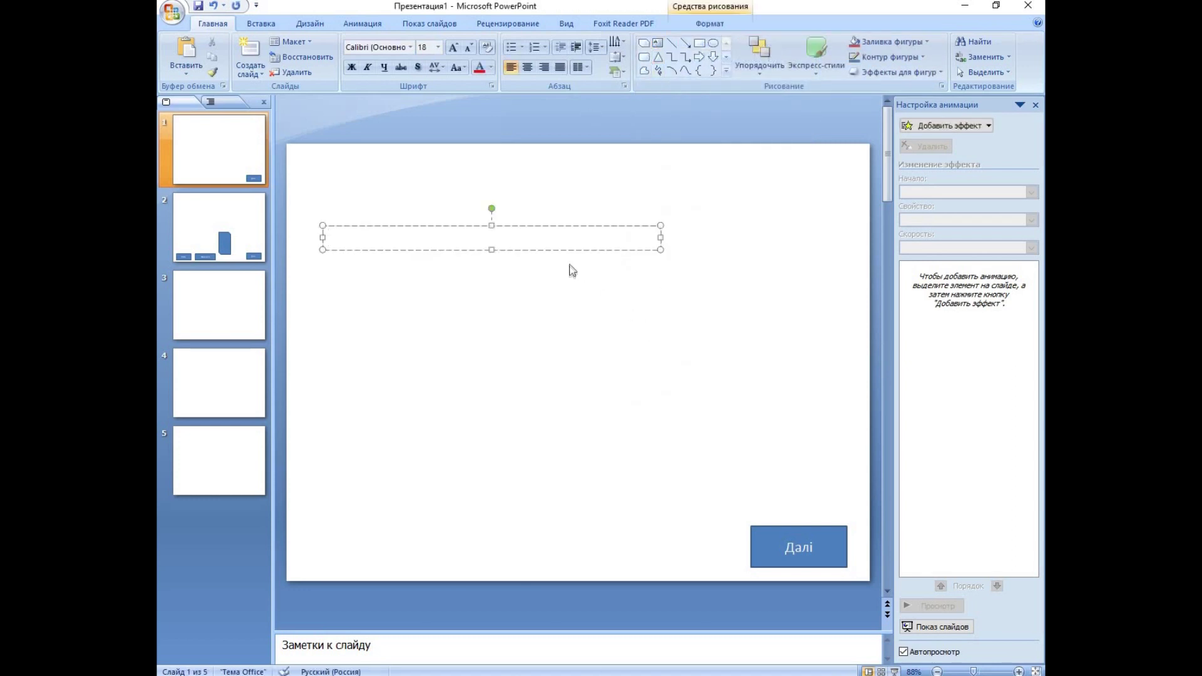
mouse_move(661, 237)
mouse_down()
mouse_move(576, 234)
mouse_move(522, 354)
mouse_up()
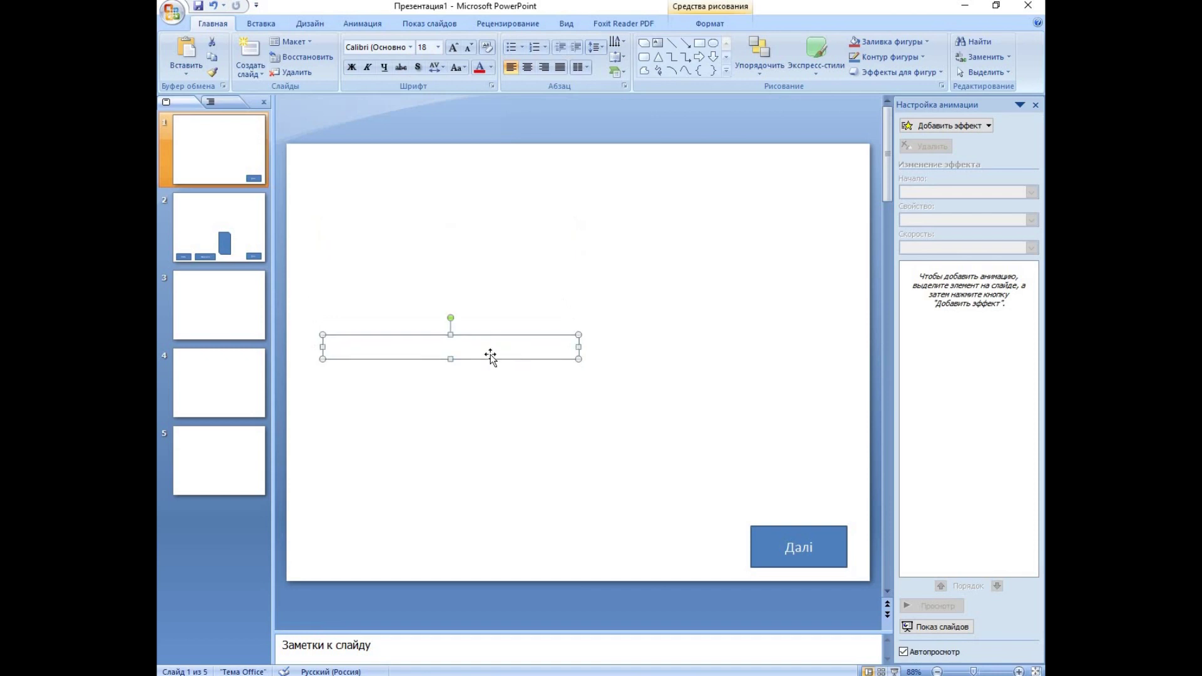
text(1+2)
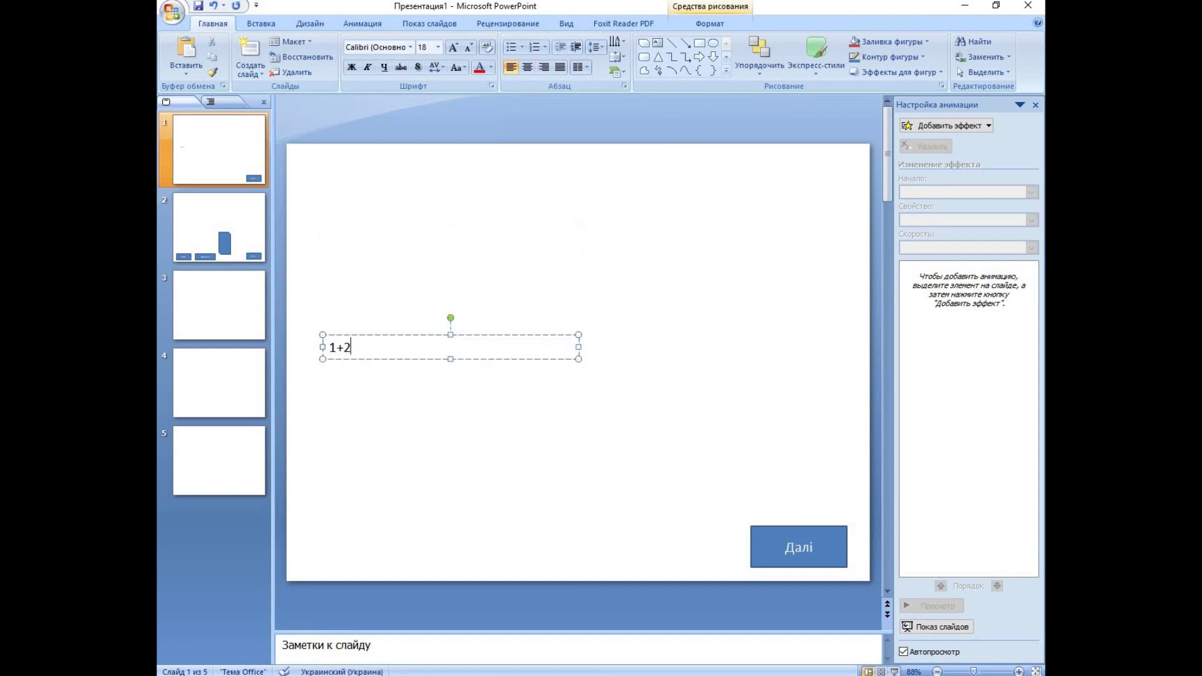
text(=)
drag(360, 348, 329, 348)
click(454, 49)
click(453, 48)
click(454, 48)
click(454, 48)
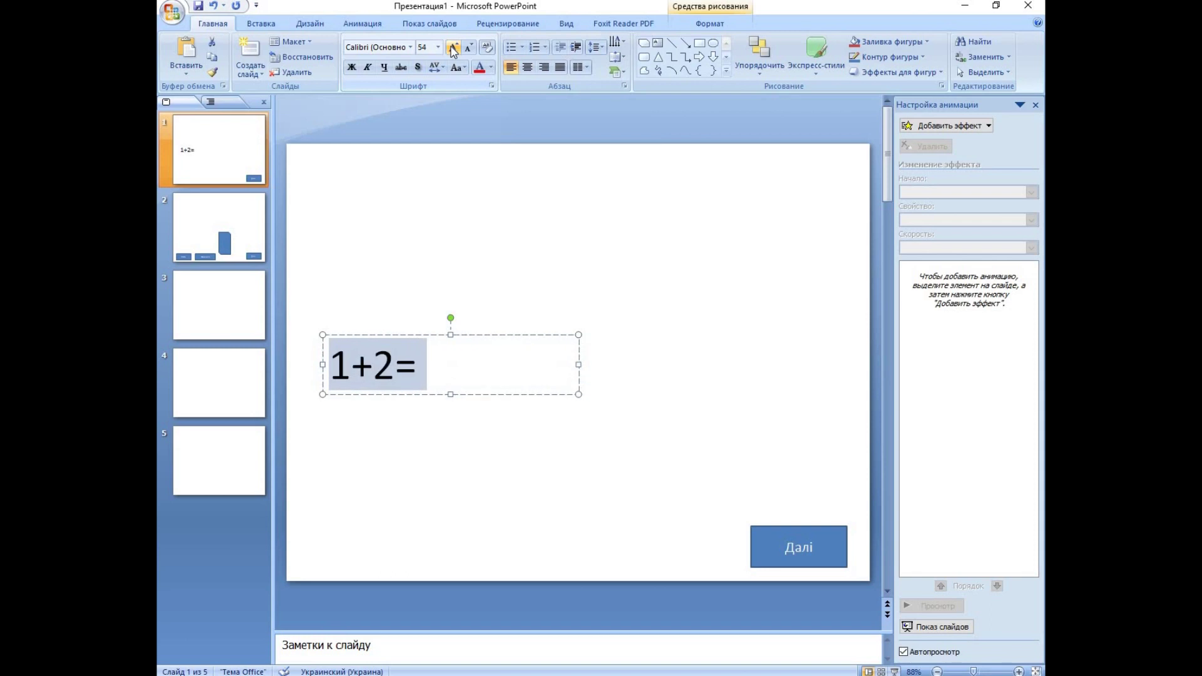
click(454, 48)
Step: Narrow the 1+2= box to fit its text and move it left of centre
drag(492, 336, 545, 308)
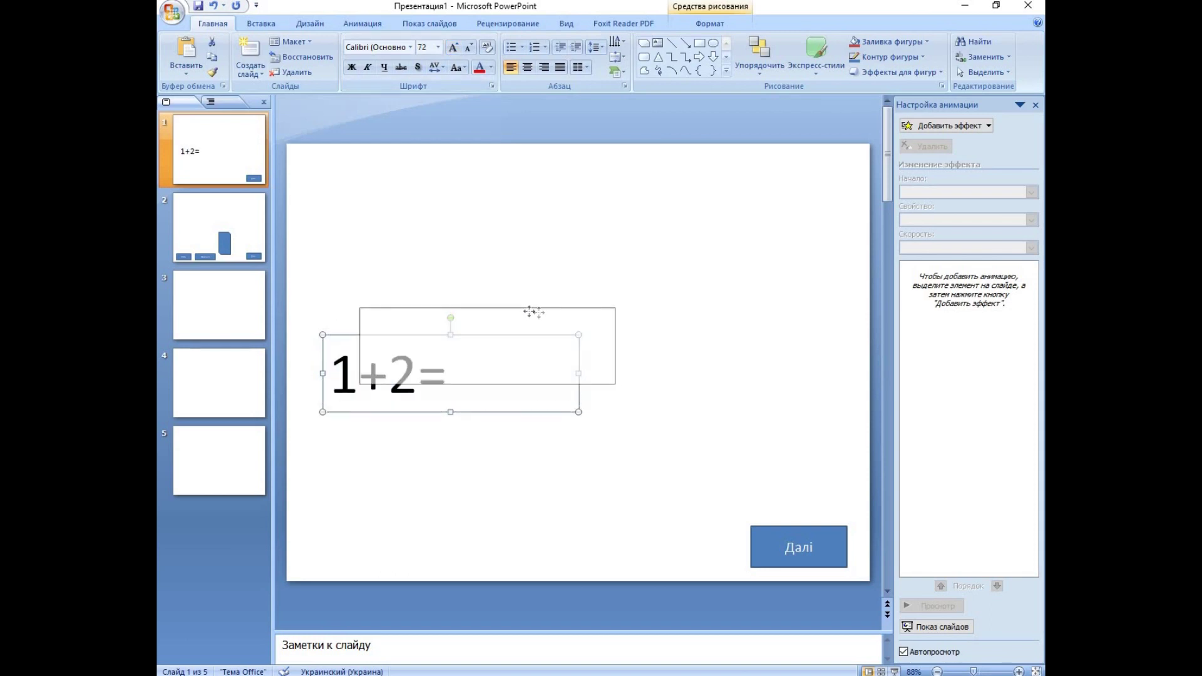
drag(634, 347, 514, 348)
drag(474, 309, 539, 315)
click(681, 328)
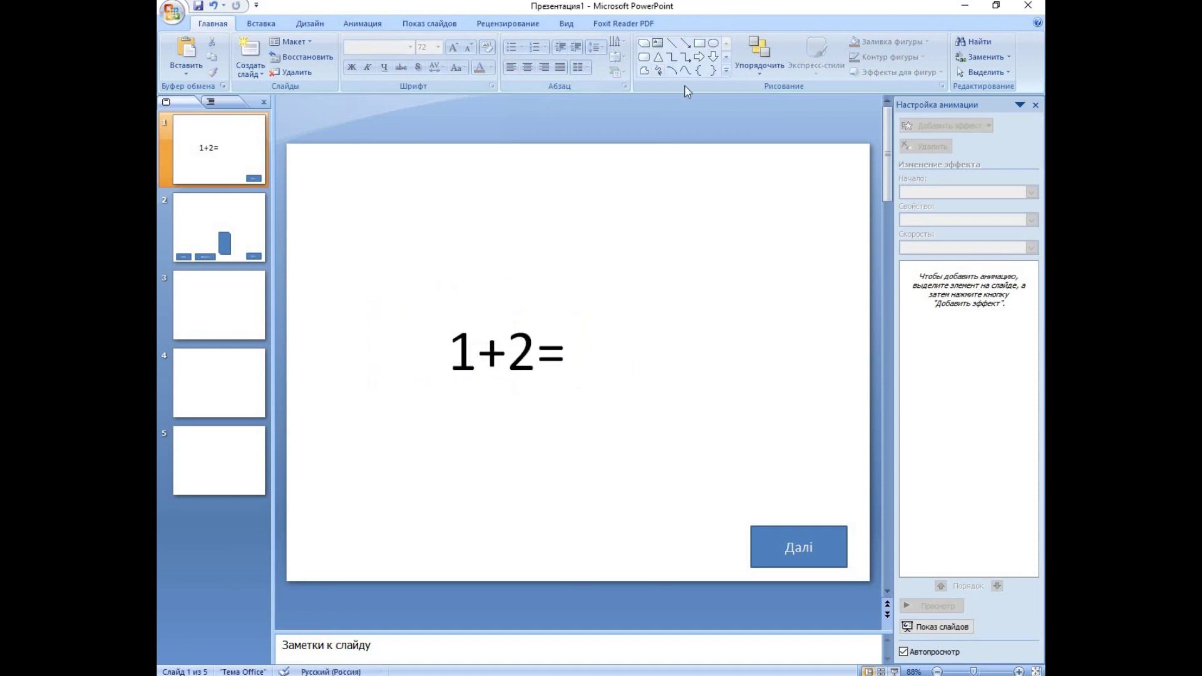
Step: Add a small text box containing '5' in the upper right of slide 1
click(657, 42)
drag(680, 205, 755, 263)
text(5)
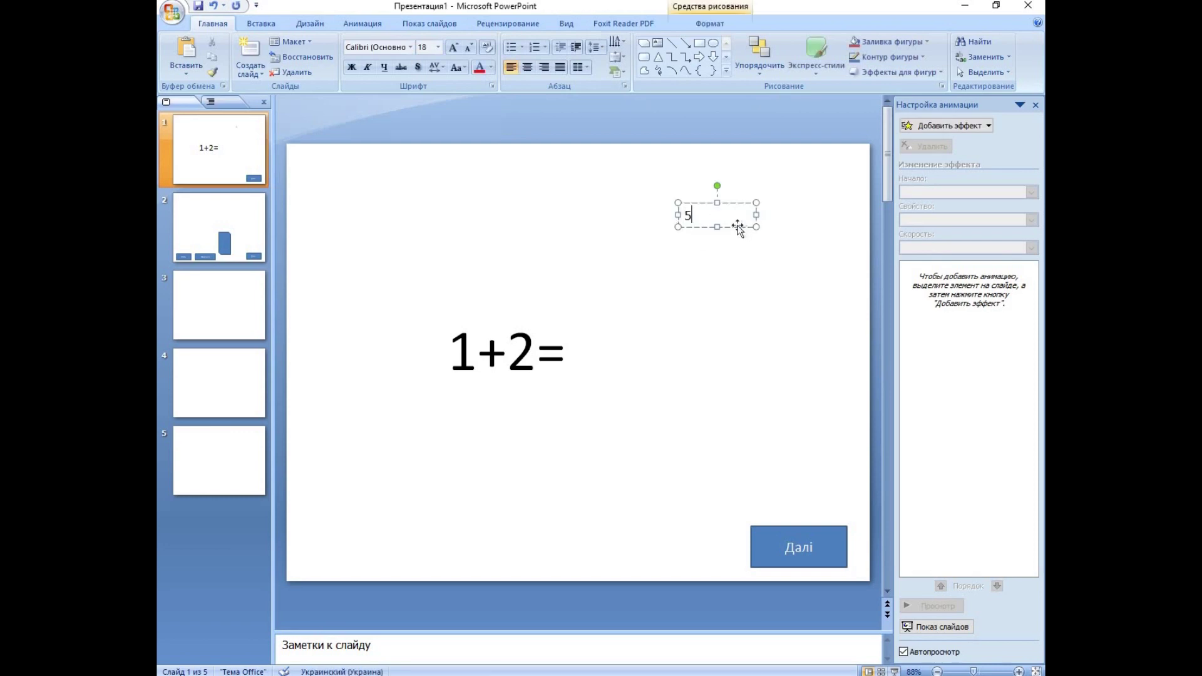
click(737, 251)
click(735, 225)
Step: Duplicate the 5 box downward twice, changing the copies to answers 3 and 4
drag(733, 225, 733, 275)
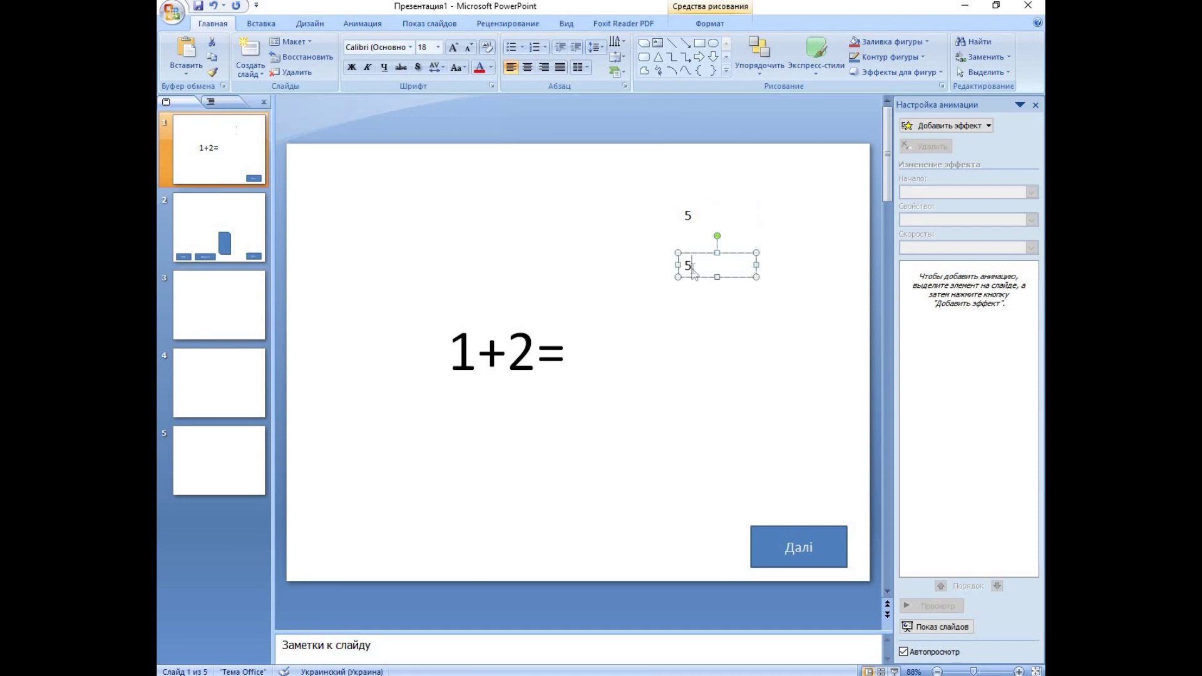
key(BackSpace)
text(3)
click(759, 335)
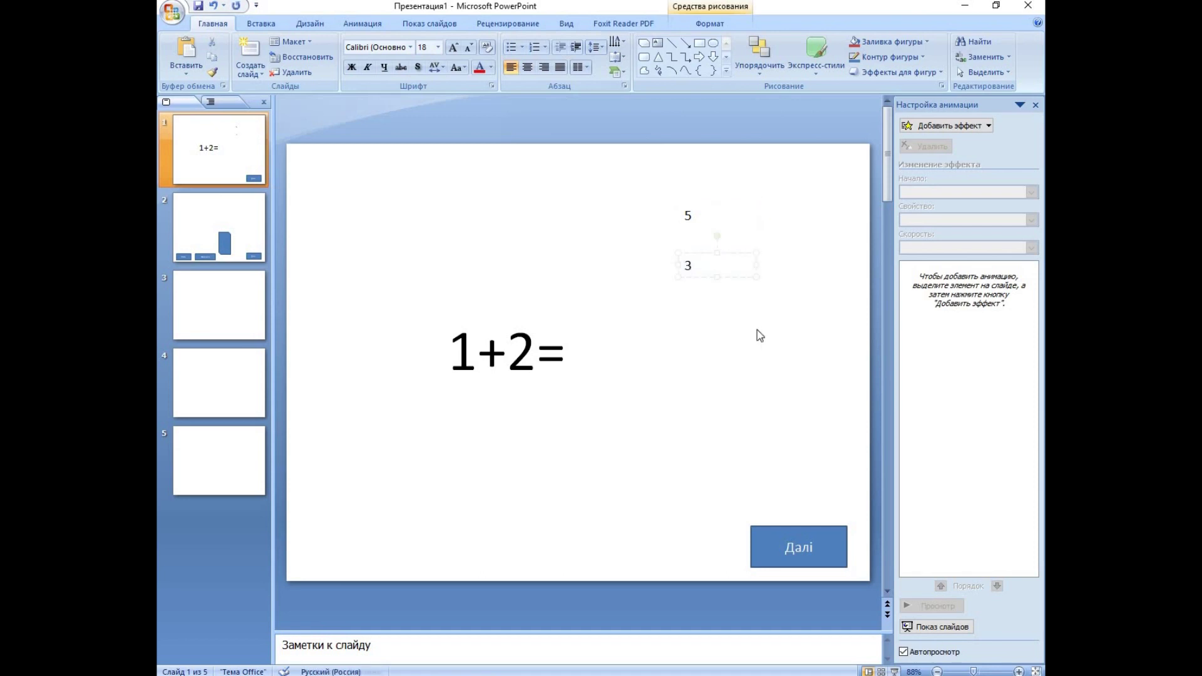
click(719, 274)
drag(733, 279, 733, 343)
click(692, 328)
key(BackSpace)
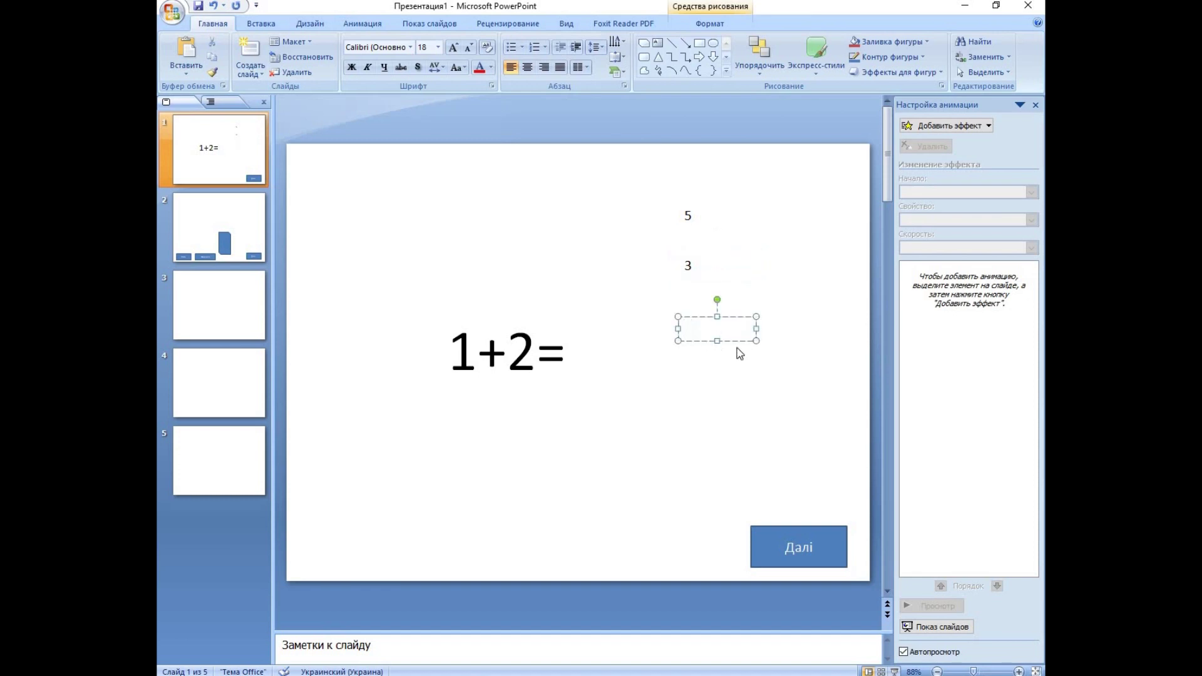
text(4)
click(851, 407)
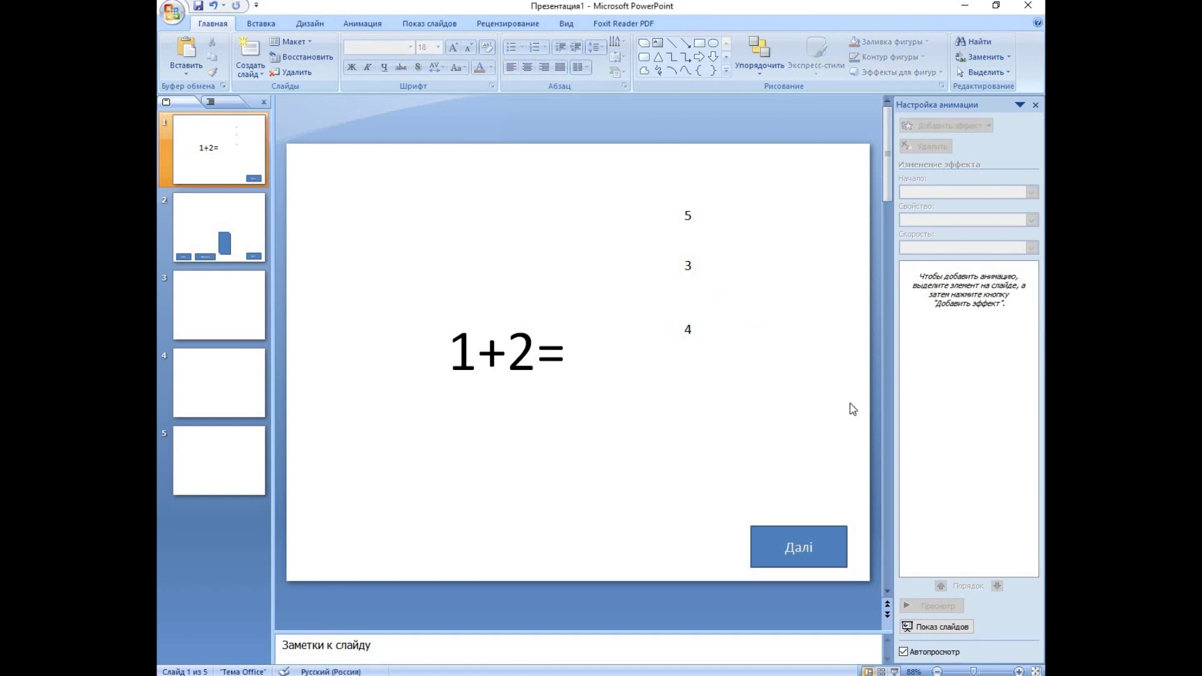
Step: Move the three answer boxes together into a column beside the equation
drag(832, 423, 628, 133)
drag(738, 206, 737, 297)
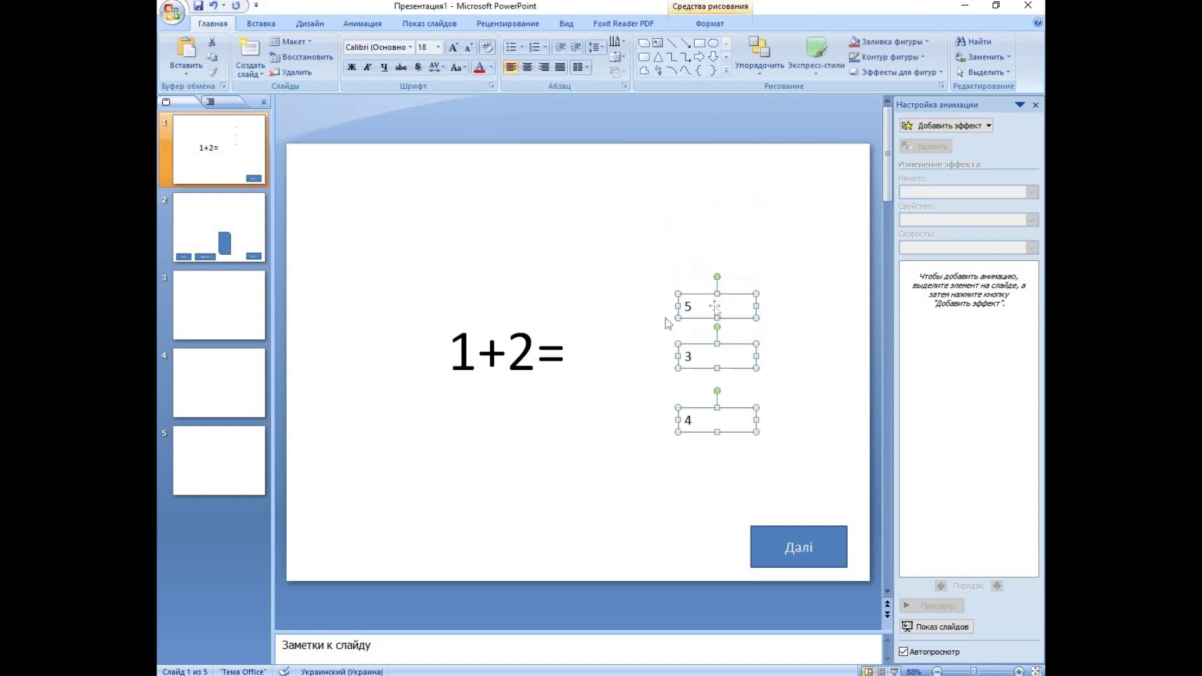
click(750, 385)
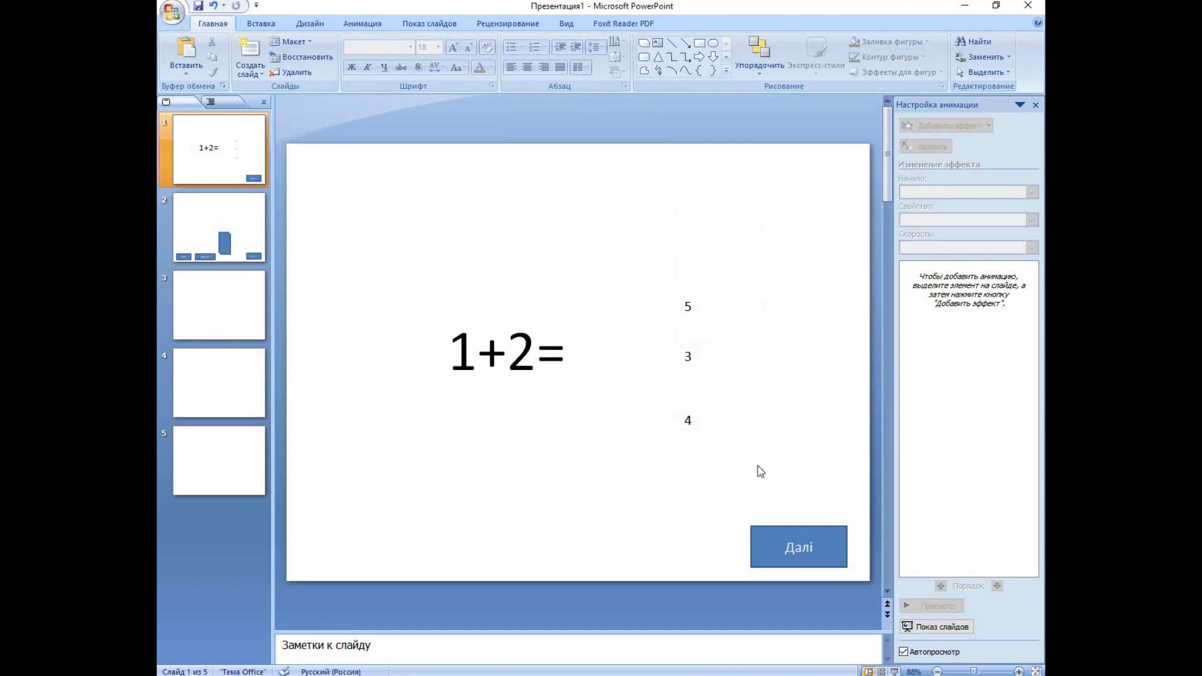
drag(828, 485, 660, 238)
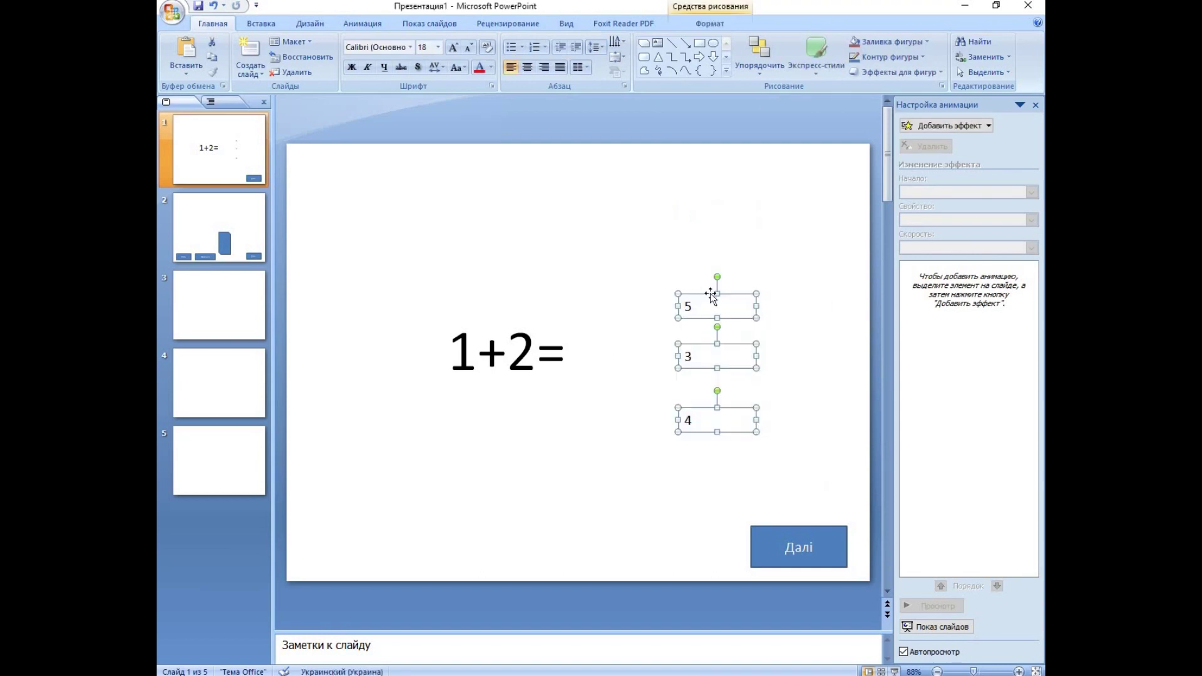
drag(712, 295, 790, 199)
Step: Enlarge the answers 5, 3 and 4 to 32 pt and nudge the 3 into line
click(453, 48)
click(452, 48)
click(452, 48)
click(452, 48)
click(745, 303)
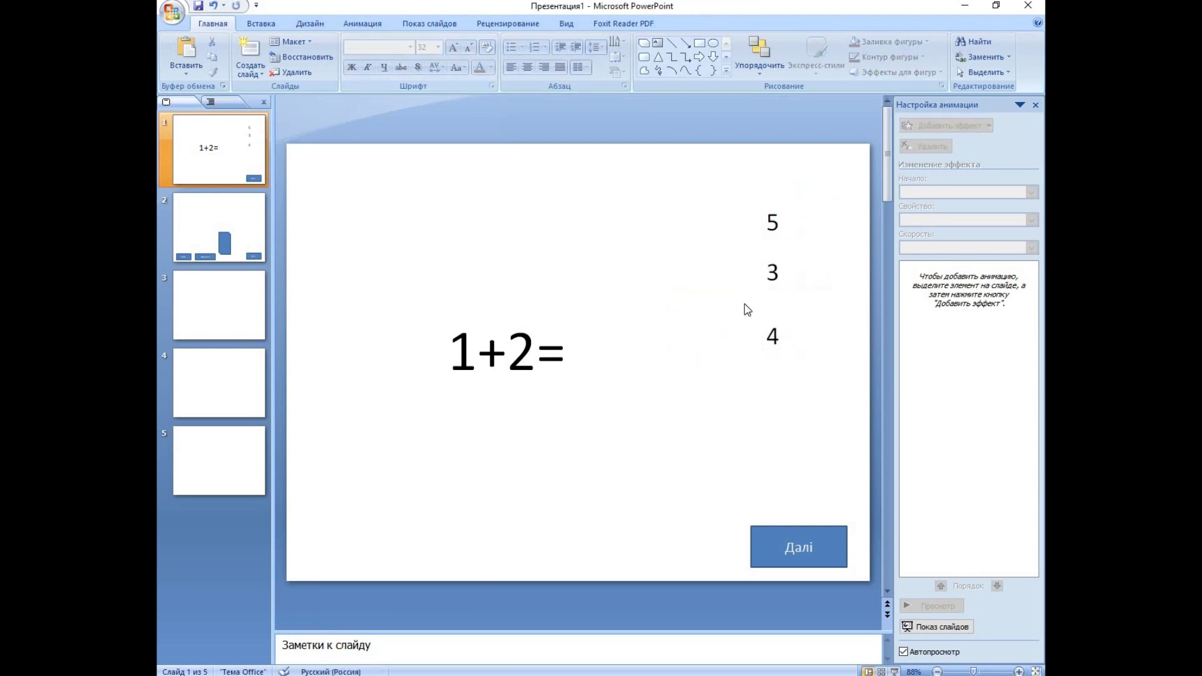
click(773, 286)
key(Escape)
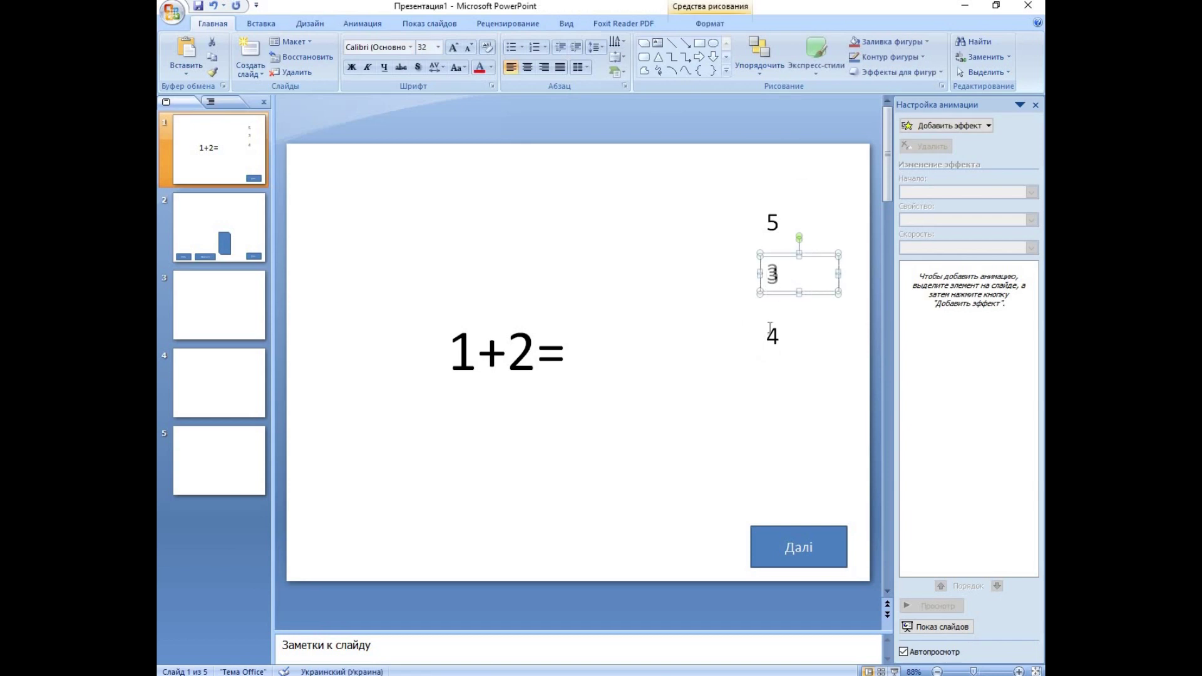
click(688, 411)
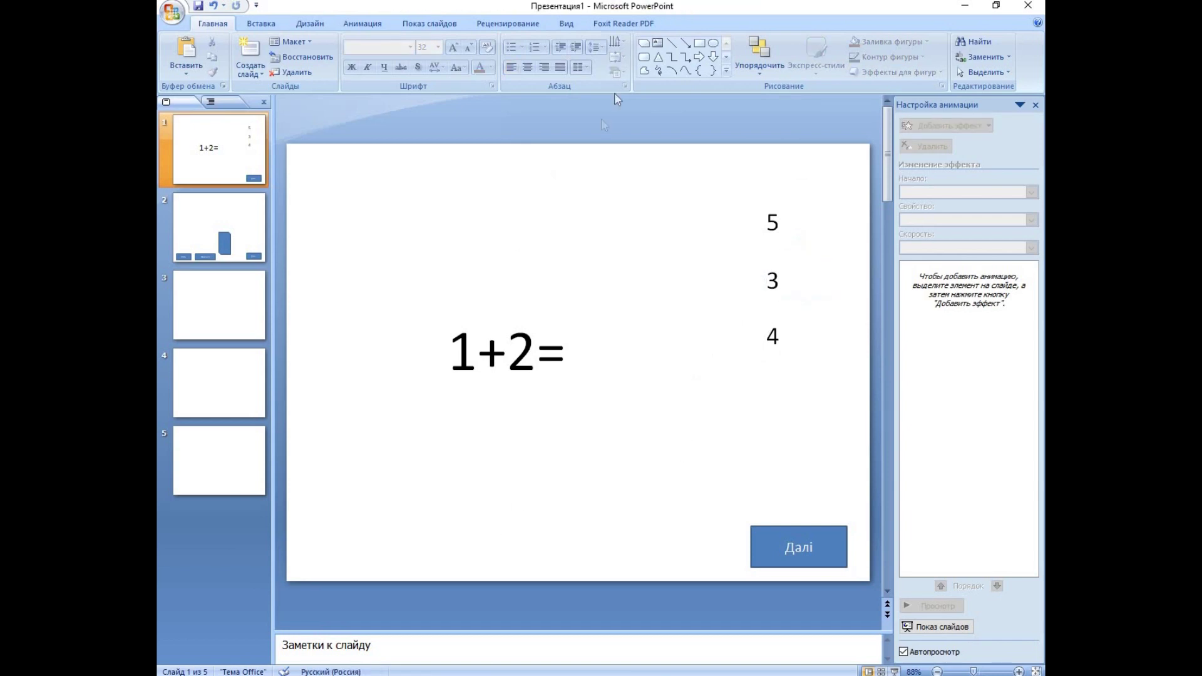
Step: Draw a banner rectangle near the top of slide 1 reading 'Не вірно!!!'
click(726, 73)
click(643, 127)
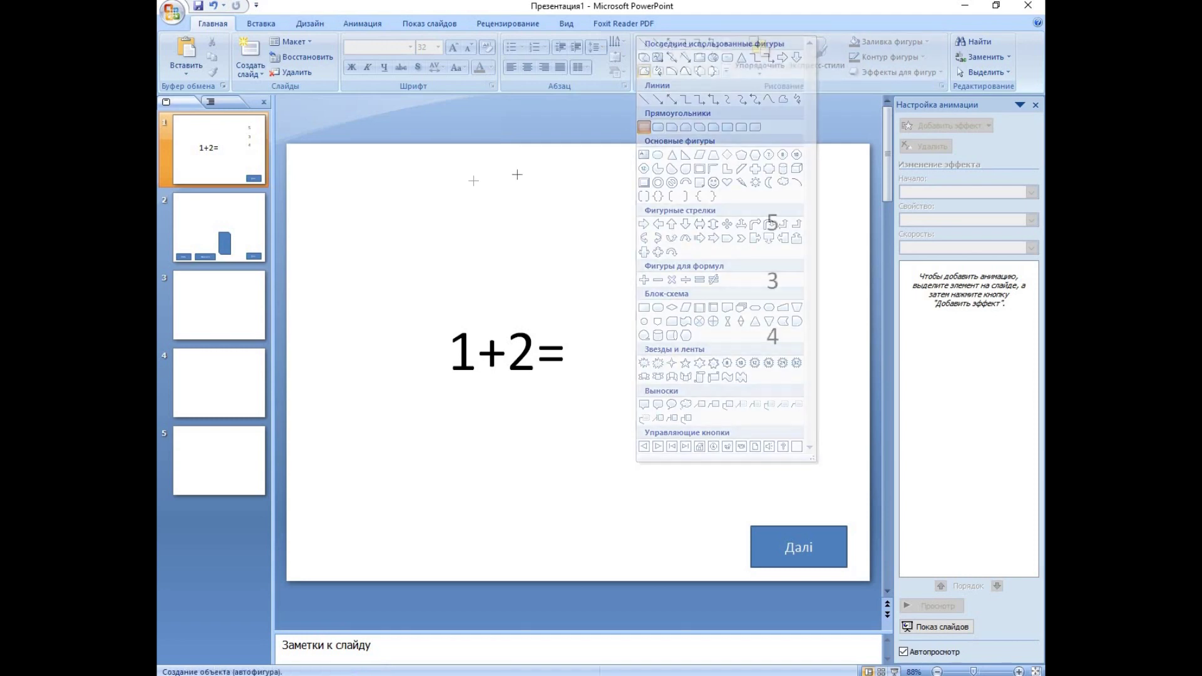
drag(413, 179, 642, 245)
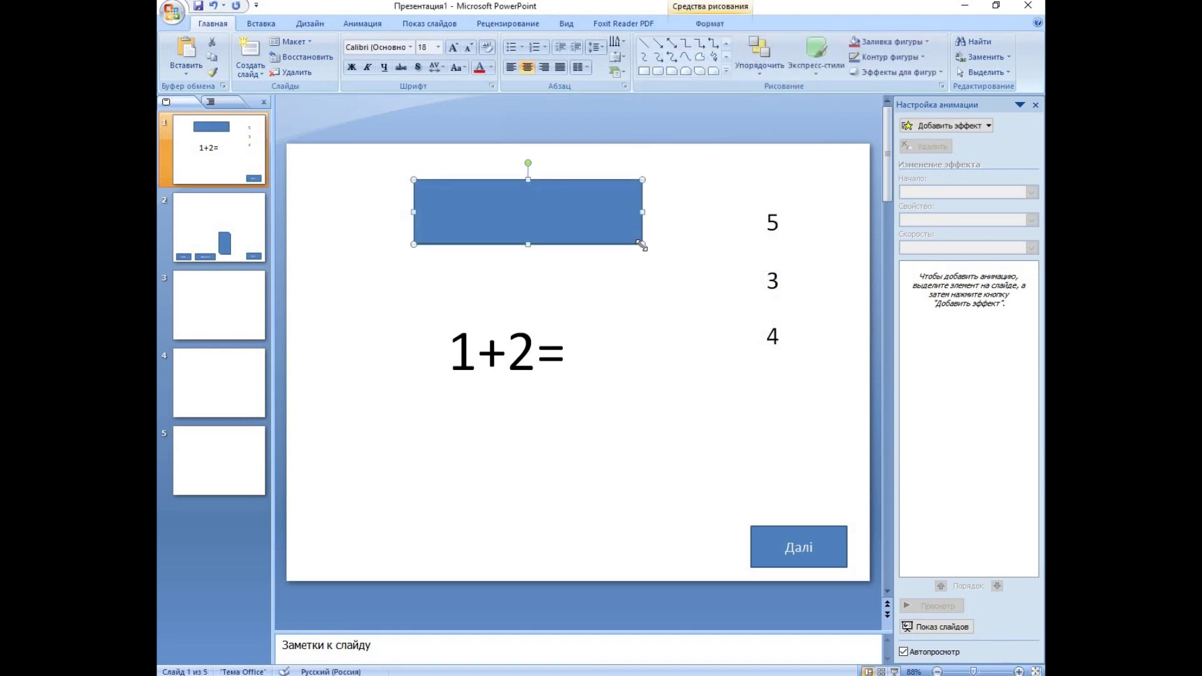
key(alt+shift)
text(Не вірно)
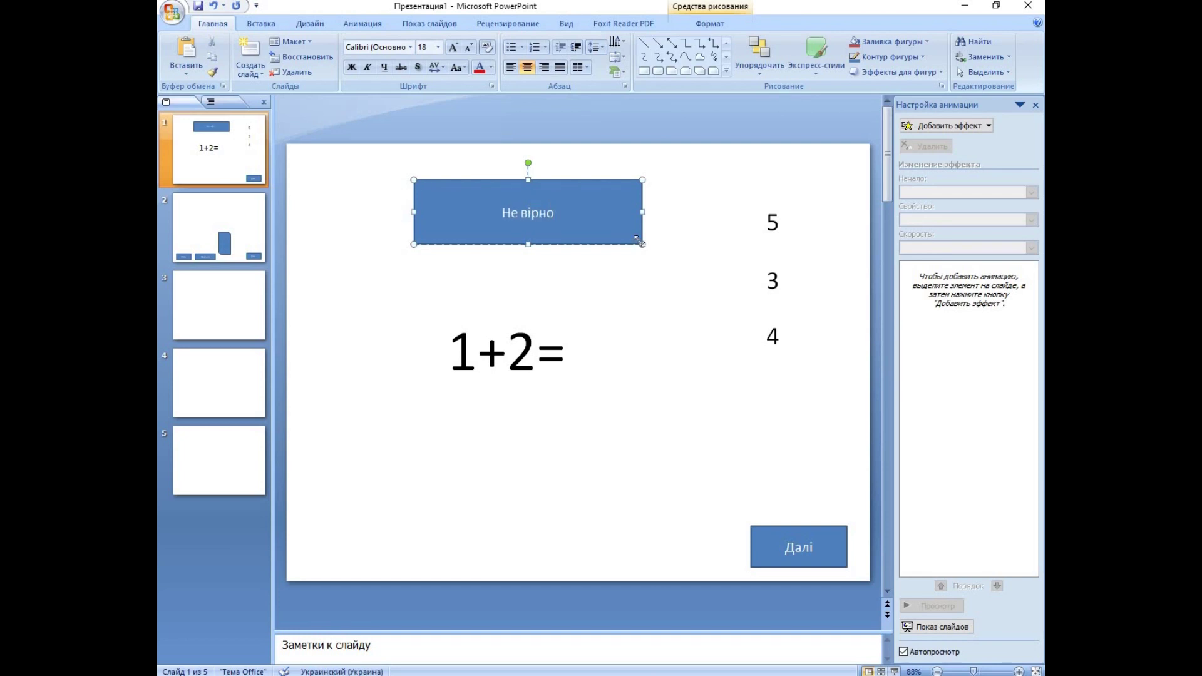
text(!!!)
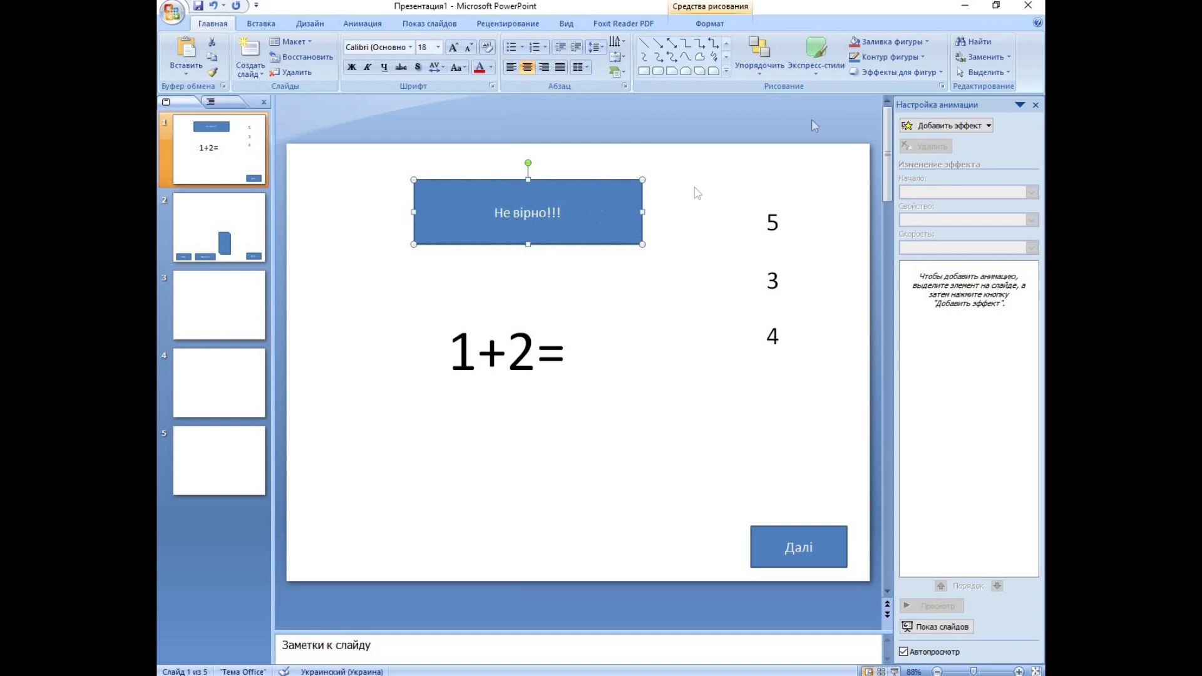
Step: Fill the Не вірно!!! rectangle with red
click(925, 42)
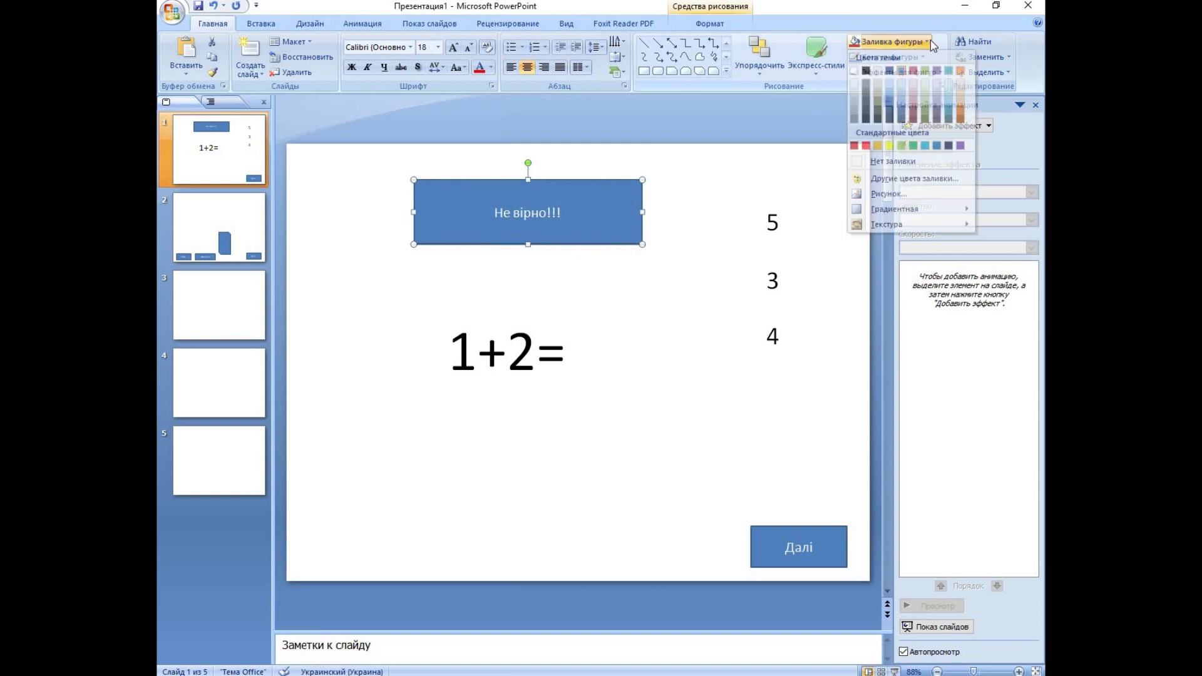
click(866, 146)
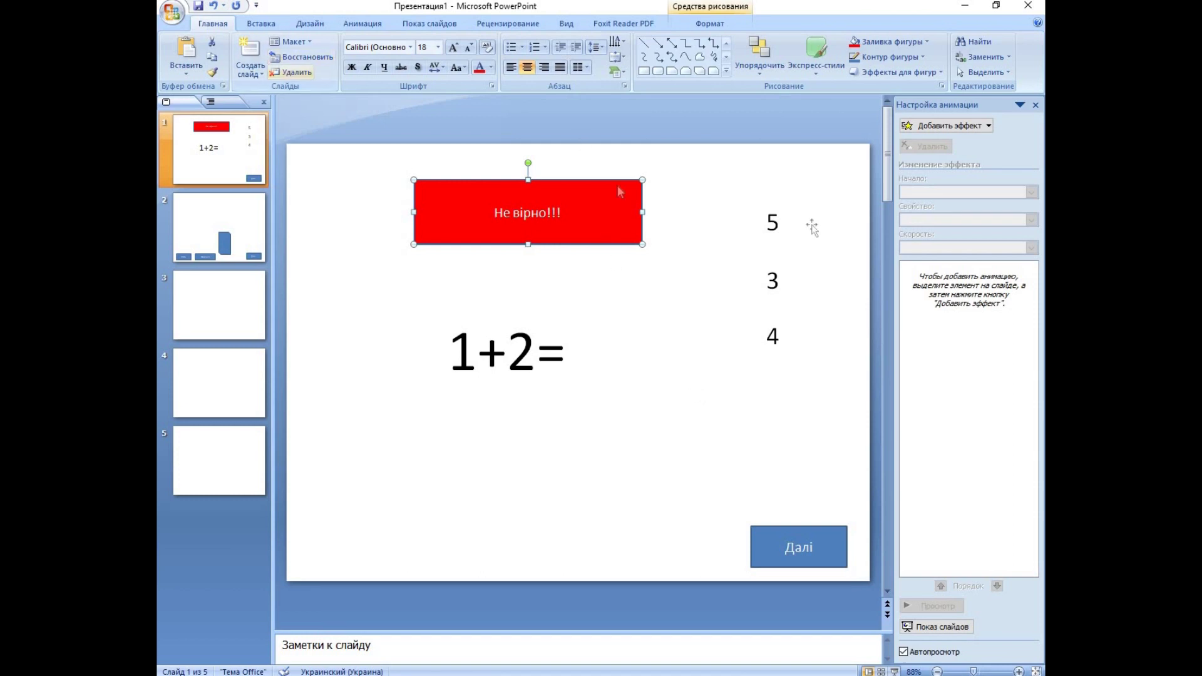
click(368, 24)
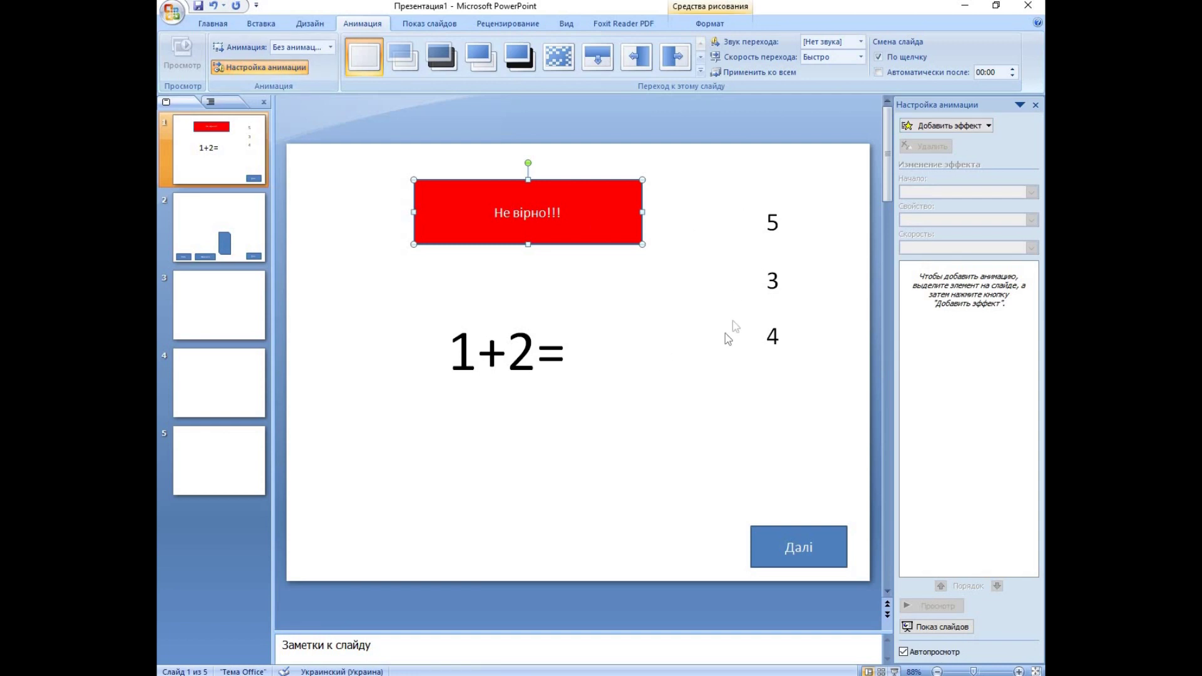
Step: Give the answer 3 a Diagonal Up Right motion path that ends beside 1+2=
click(780, 271)
click(820, 267)
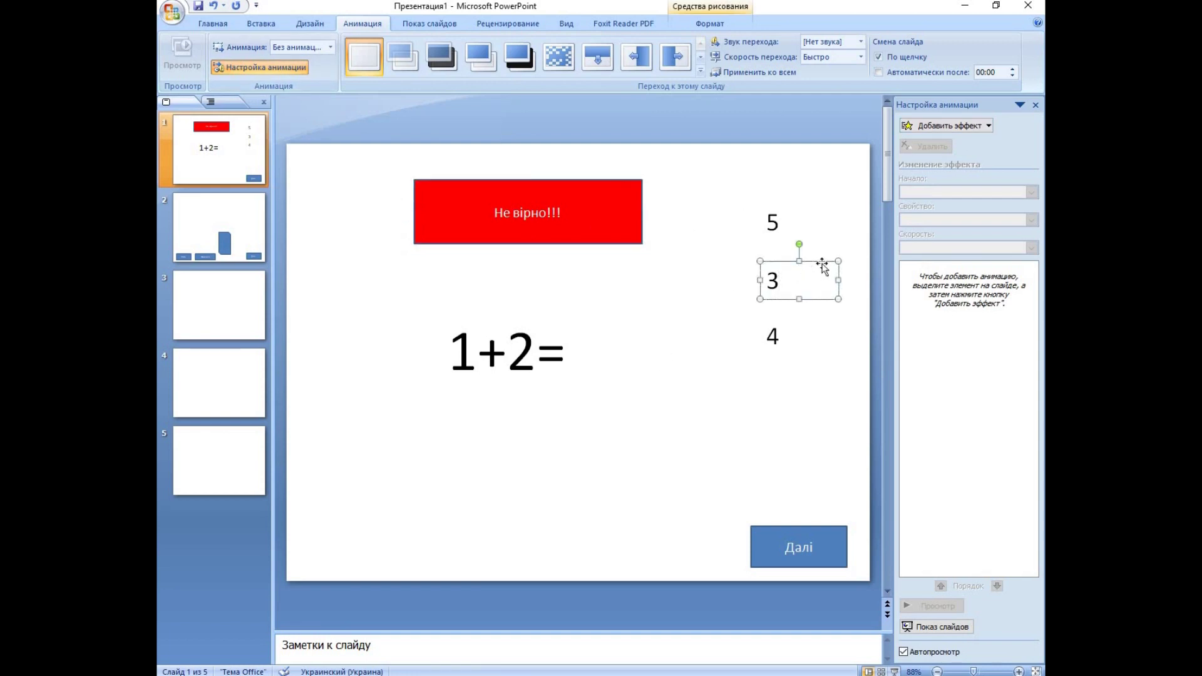
click(988, 127)
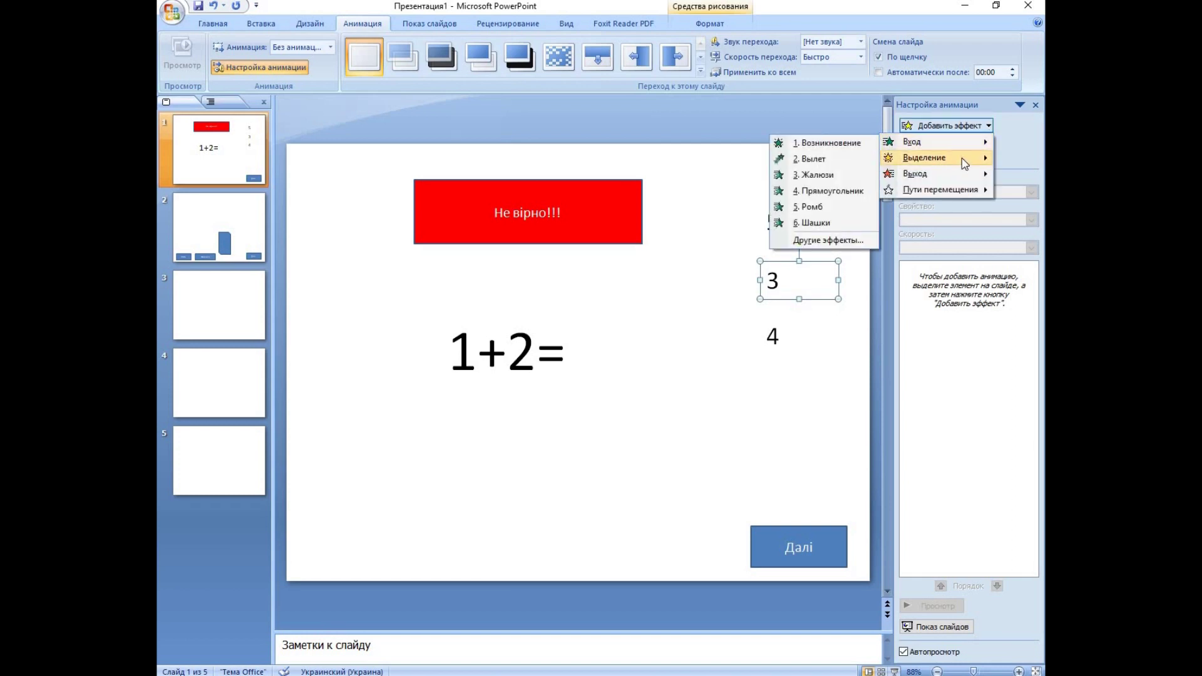
mouse_move(940, 189)
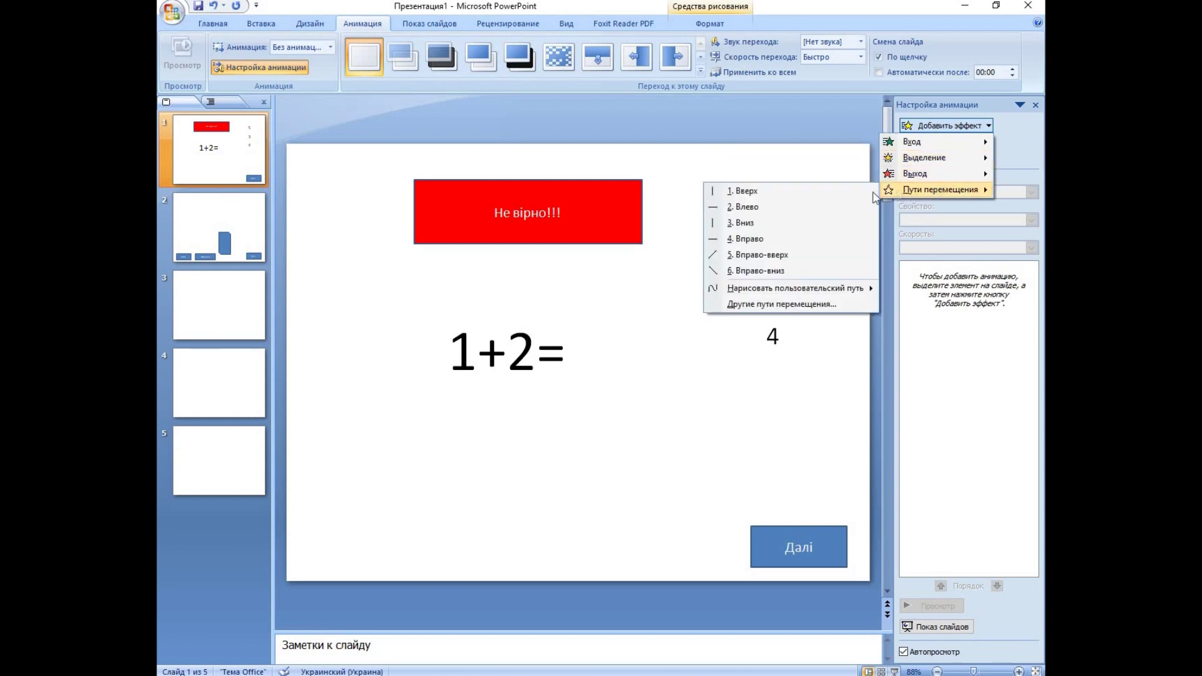
click(764, 258)
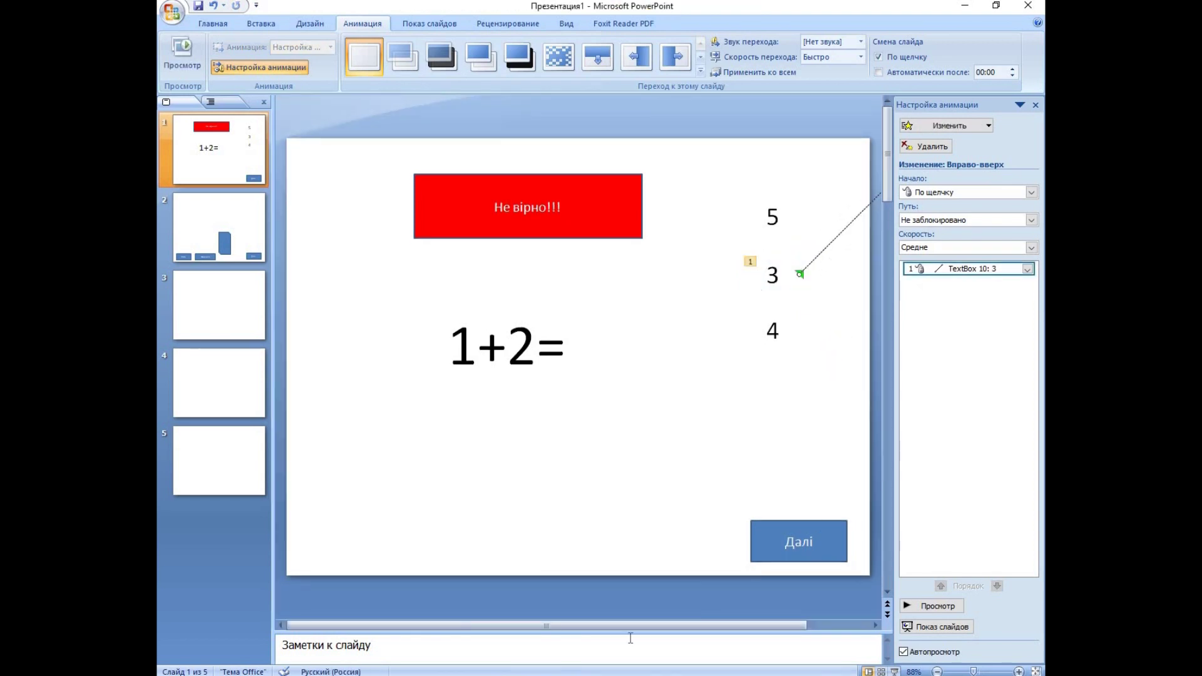
drag(679, 625, 740, 623)
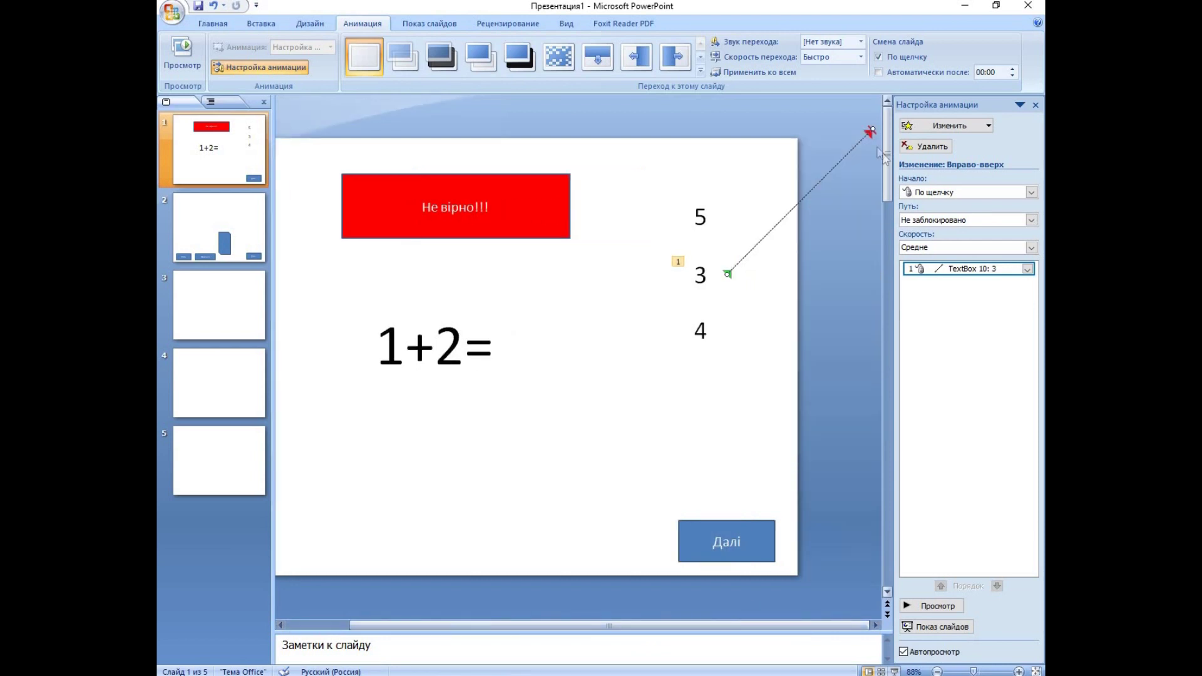
drag(870, 130, 638, 365)
mouse_move(820, 431)
mouse_down()
mouse_move(717, 160)
mouse_move(864, 432)
mouse_up()
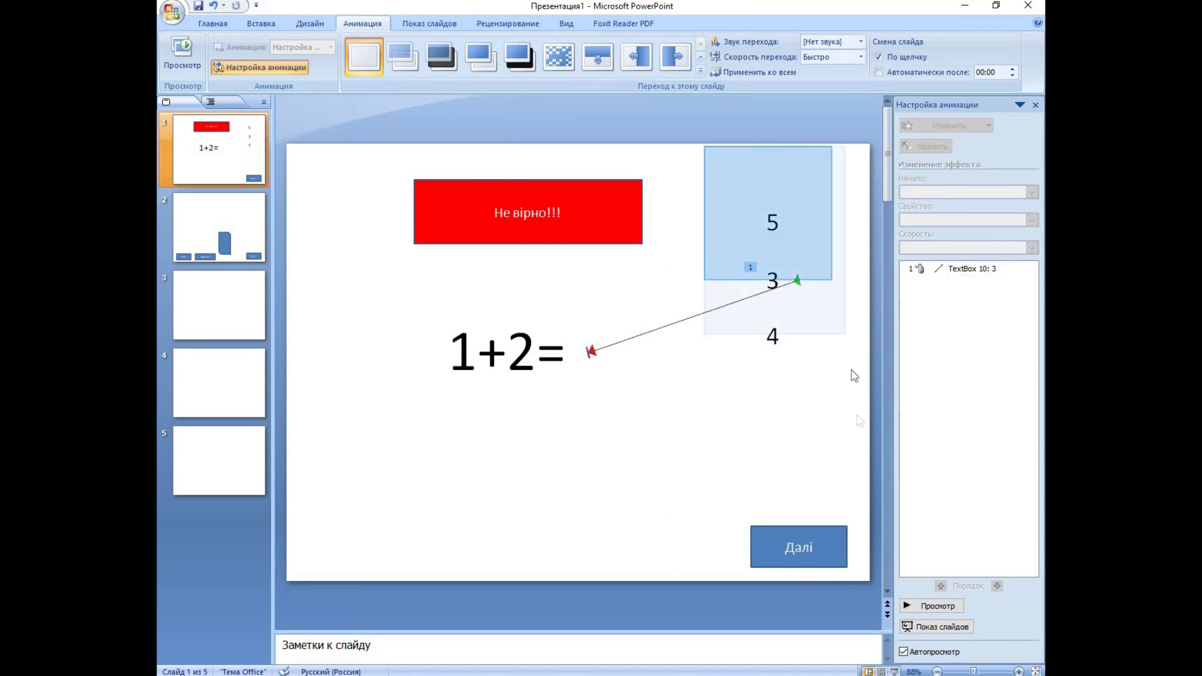
Step: Enlarge the answers 5, 3 and 4 to 72 pt with Grow Font
click(213, 24)
click(454, 48)
click(454, 48)
click(454, 48)
click(454, 49)
click(454, 48)
click(454, 48)
click(454, 48)
click(454, 48)
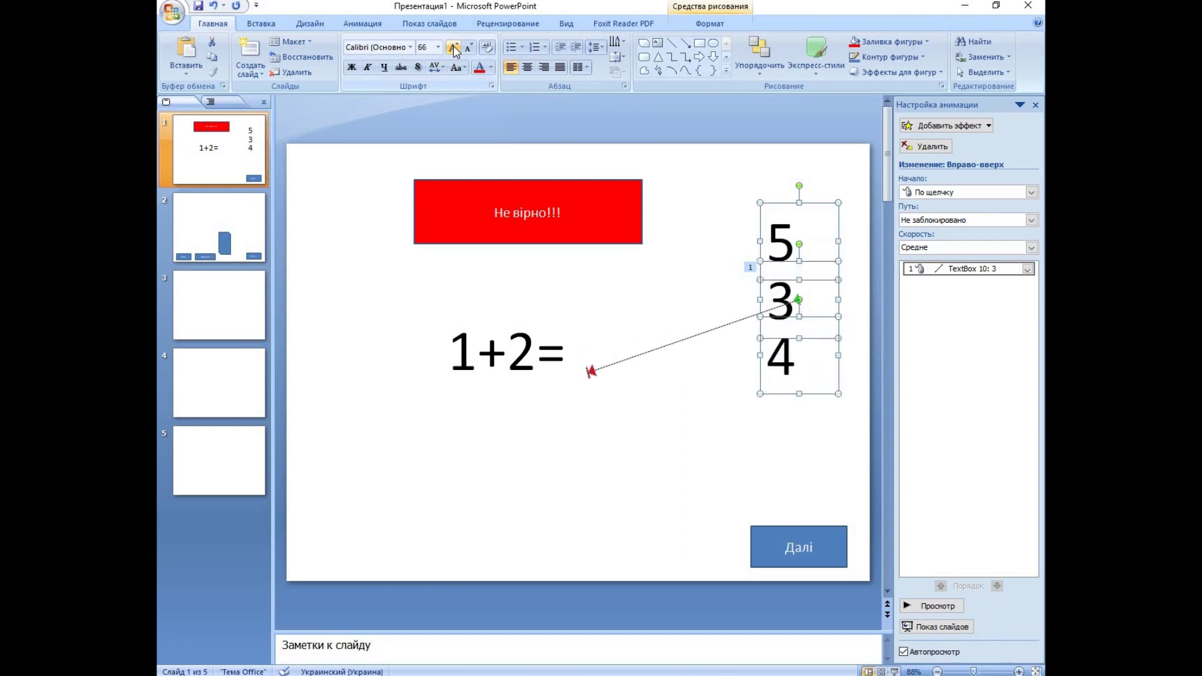
click(669, 378)
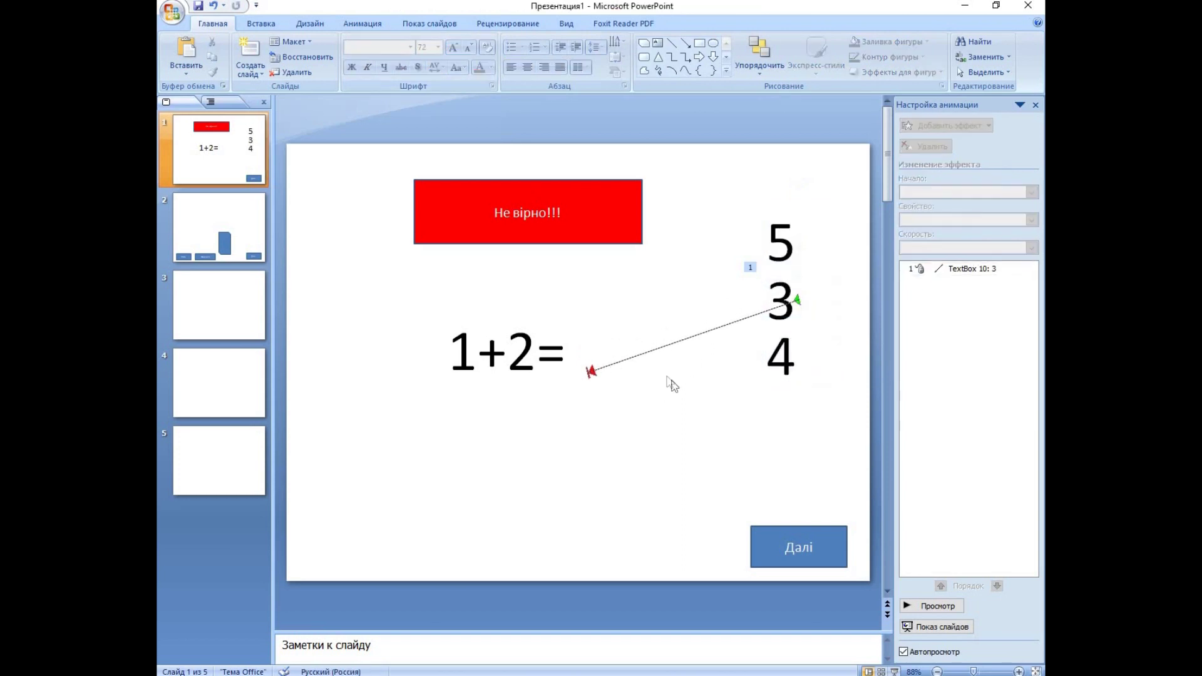
Step: Reposition the 3's motion-path end level with and just right of 1+2=
click(795, 301)
drag(796, 301, 793, 295)
click(701, 467)
click(587, 373)
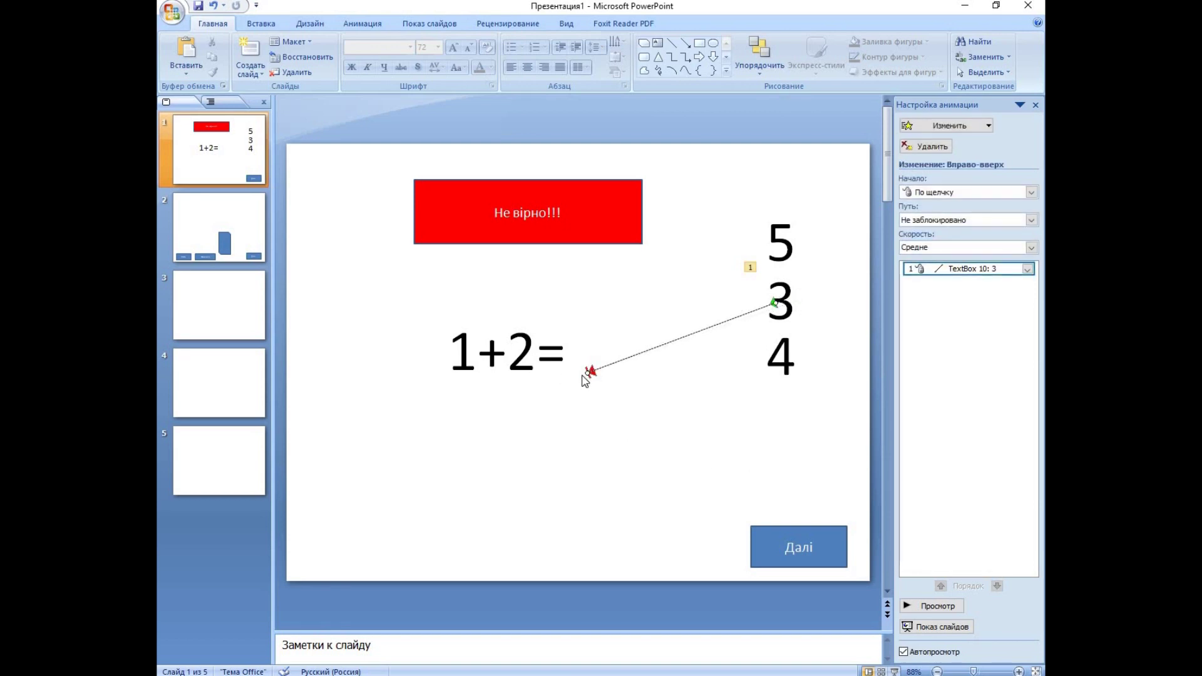
drag(587, 374, 579, 352)
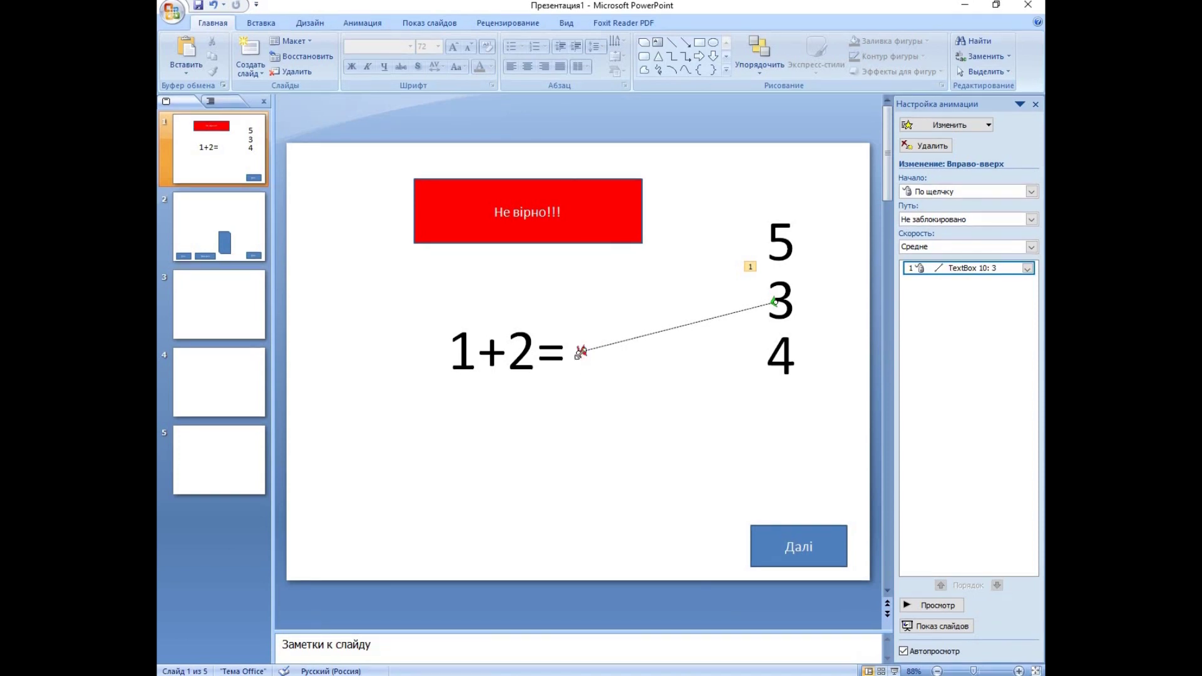
drag(578, 354, 613, 346)
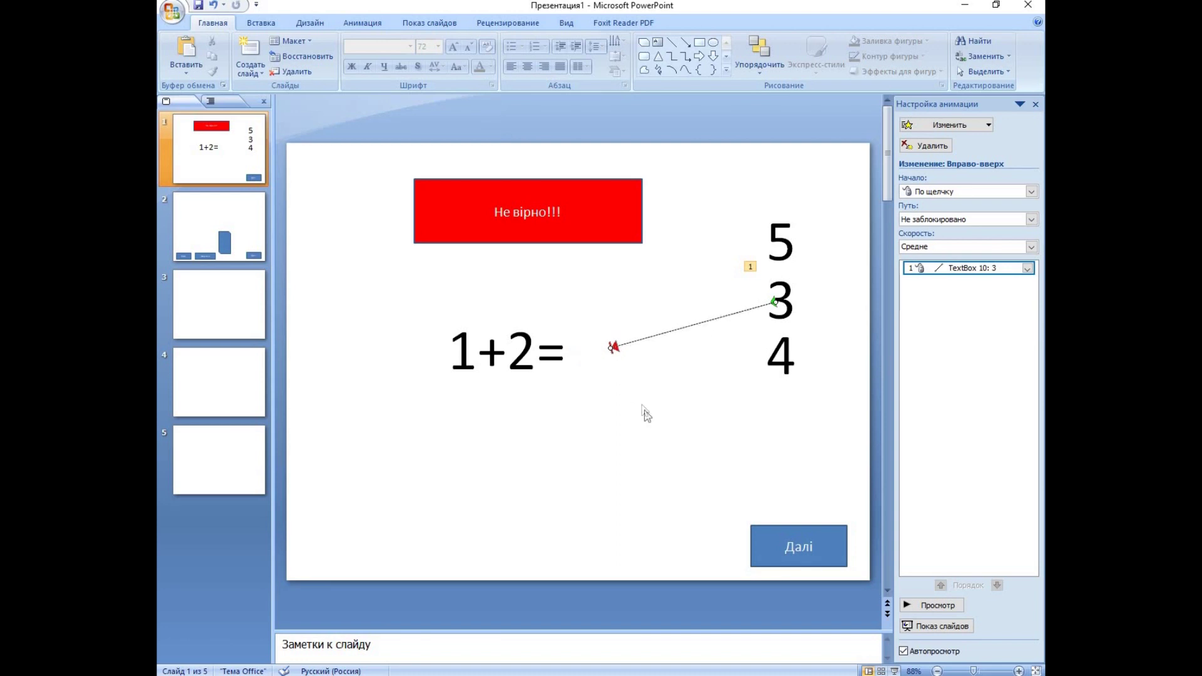
click(648, 416)
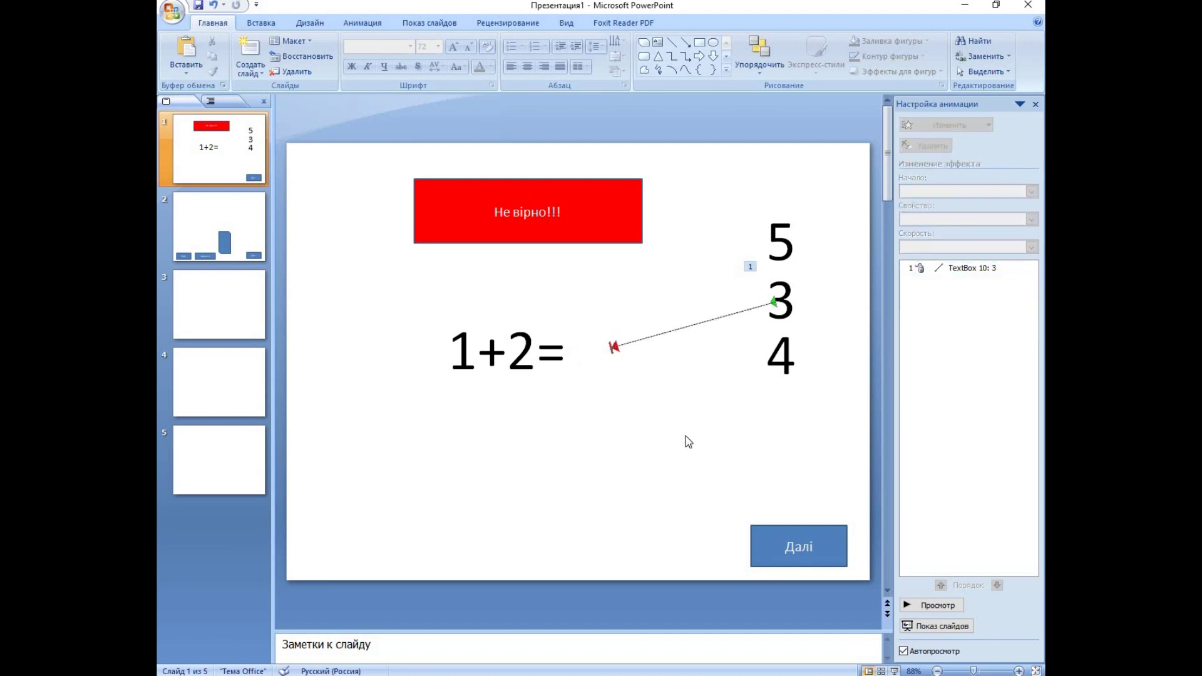
click(590, 224)
Step: Add a Fly In entrance effect from the top to the red banner
click(989, 126)
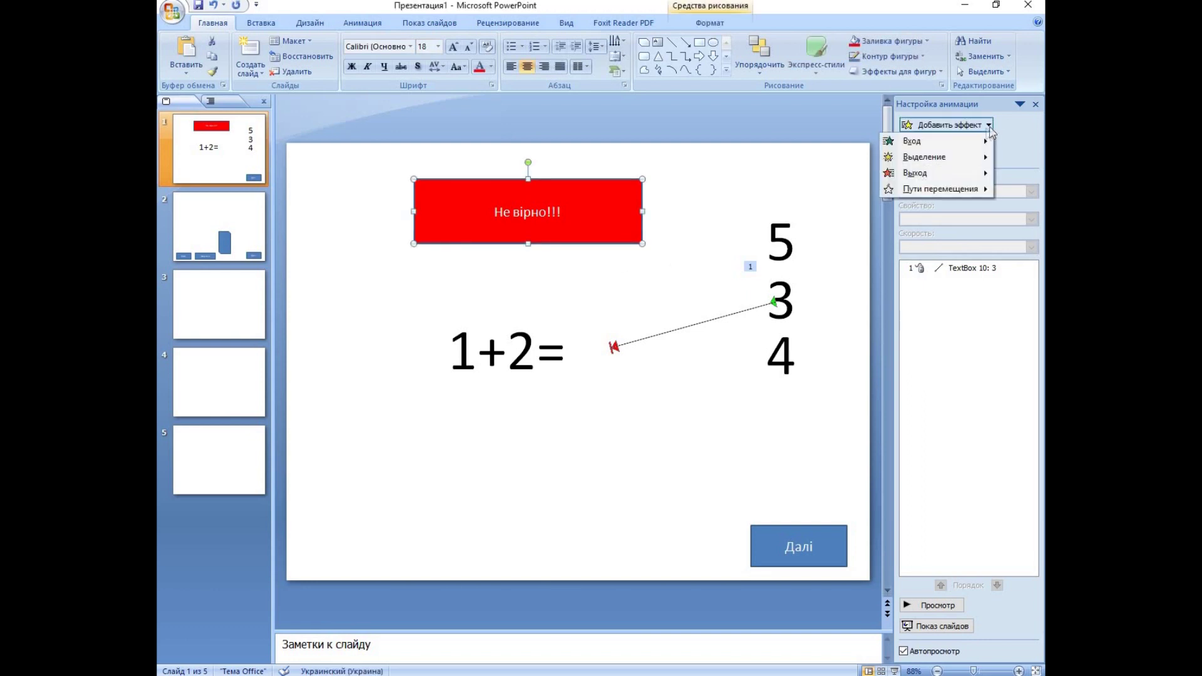
mouse_move(925, 141)
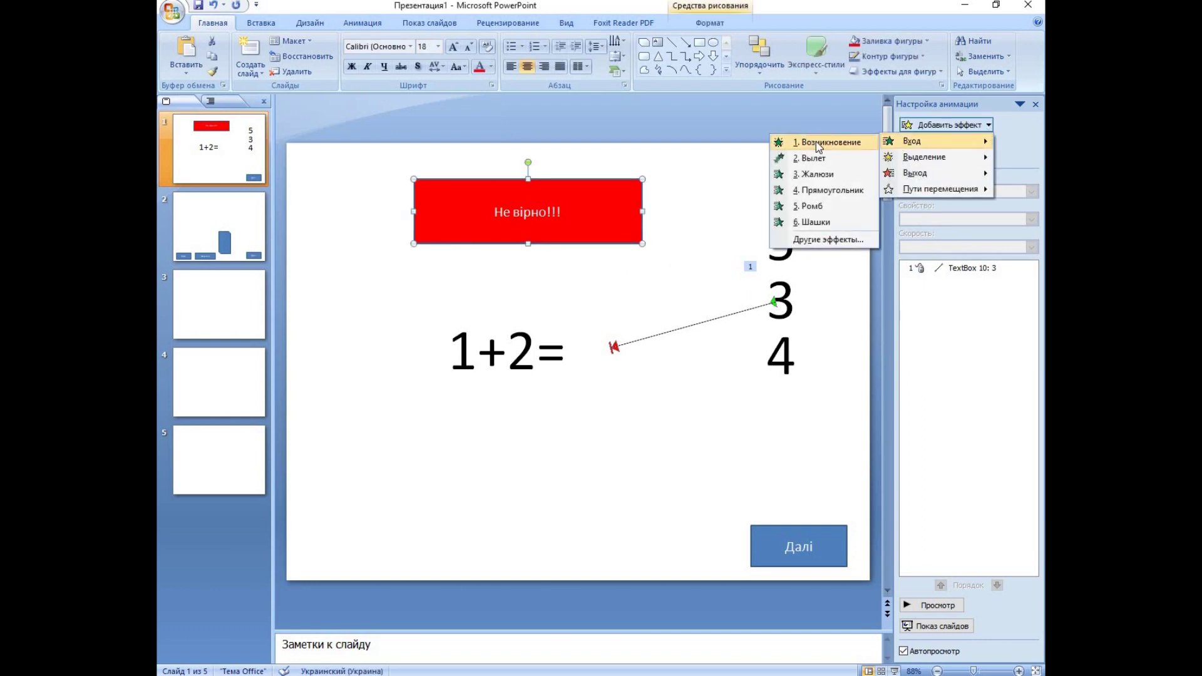
click(820, 158)
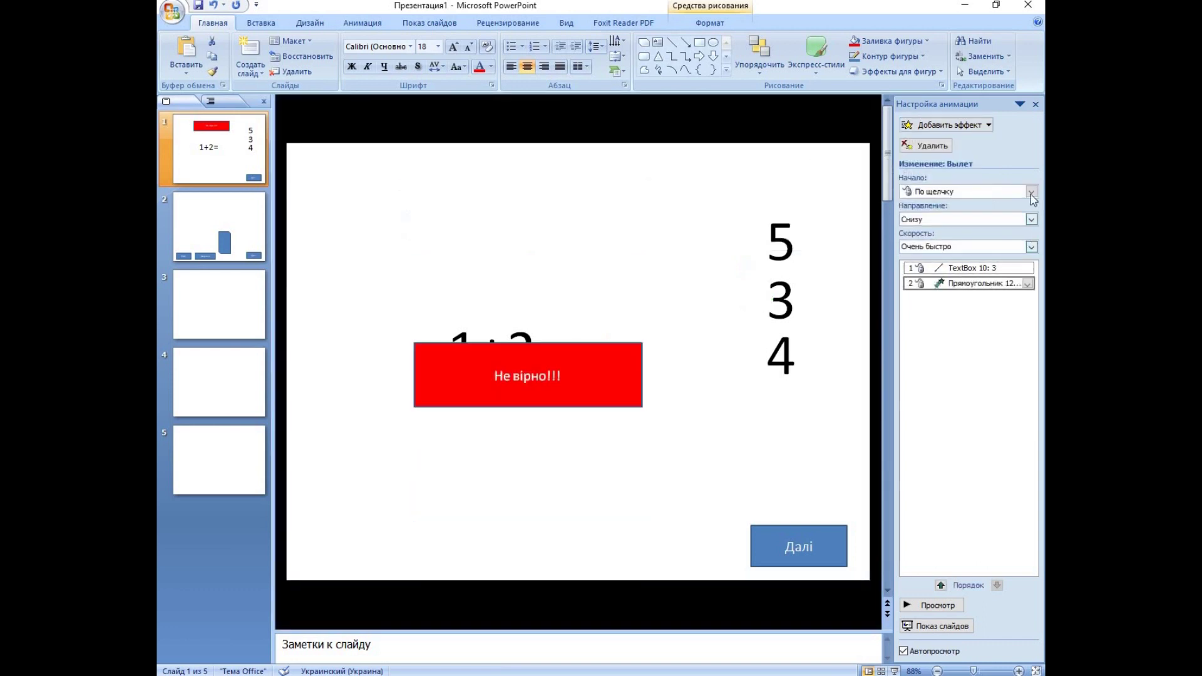
click(1030, 220)
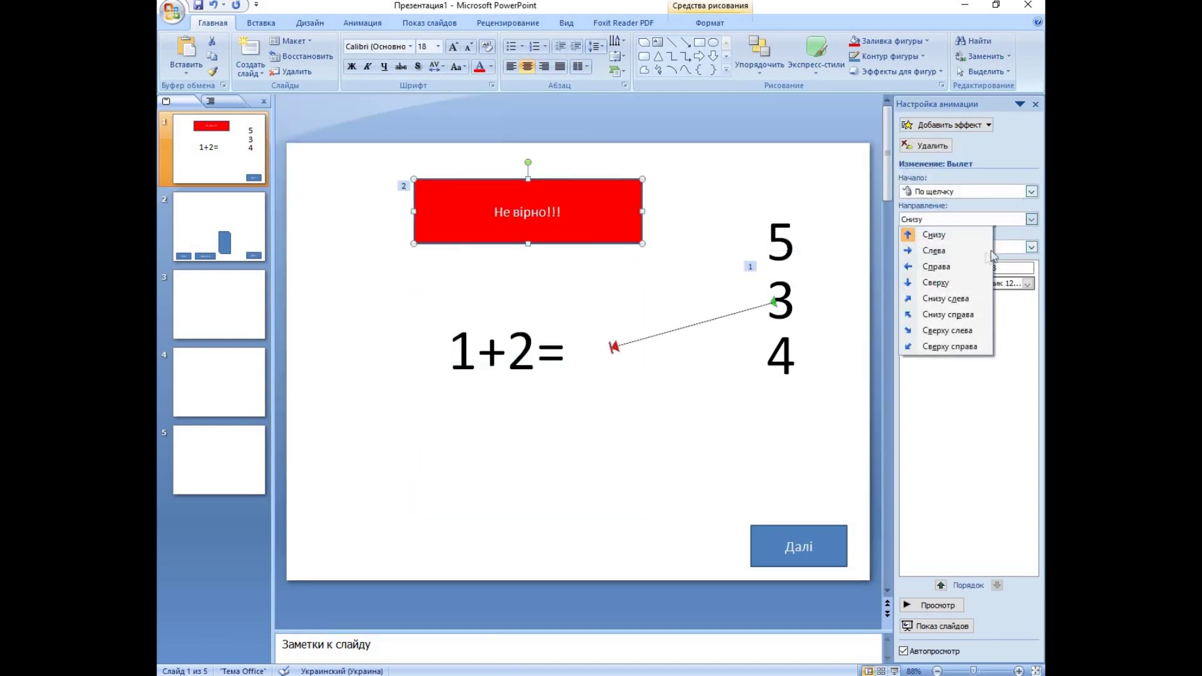
click(948, 283)
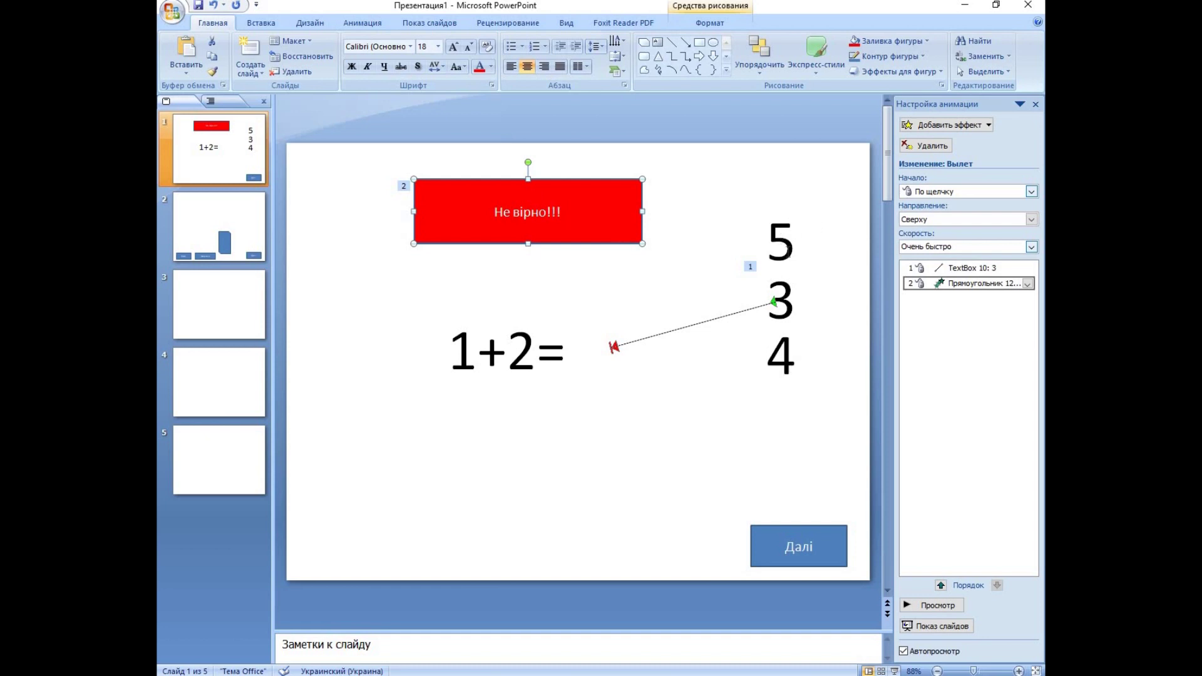
Step: Give the banner's fly-in effect the Drum (Барабан) sound
click(792, 248)
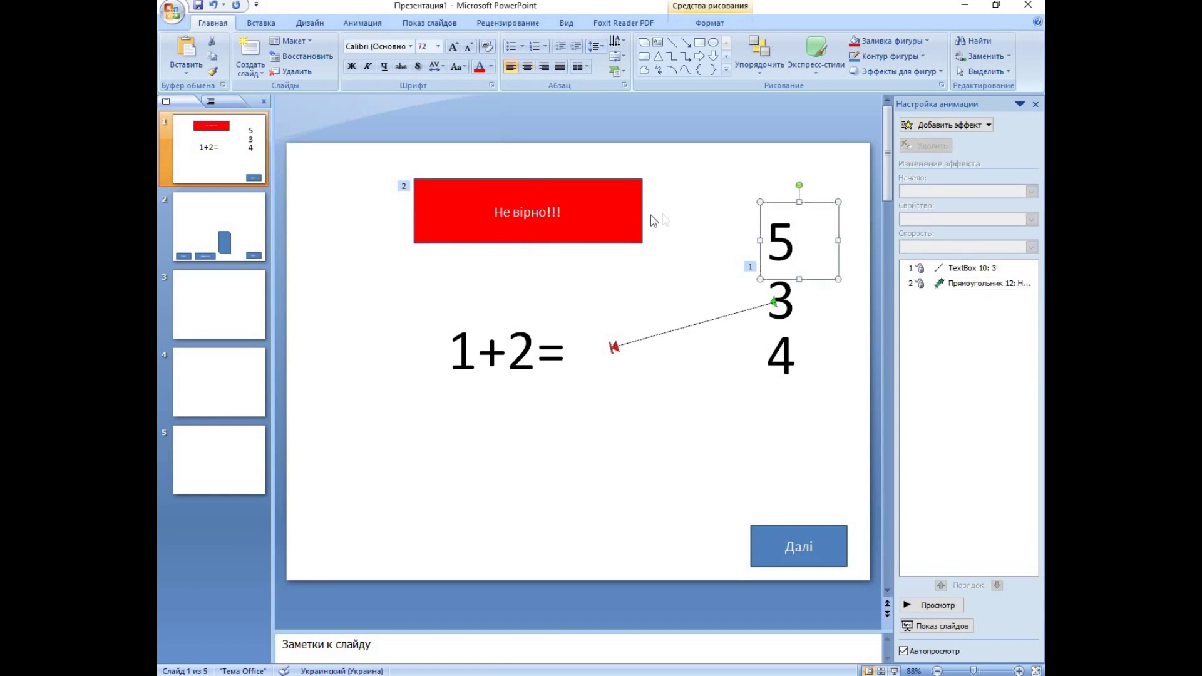
click(584, 231)
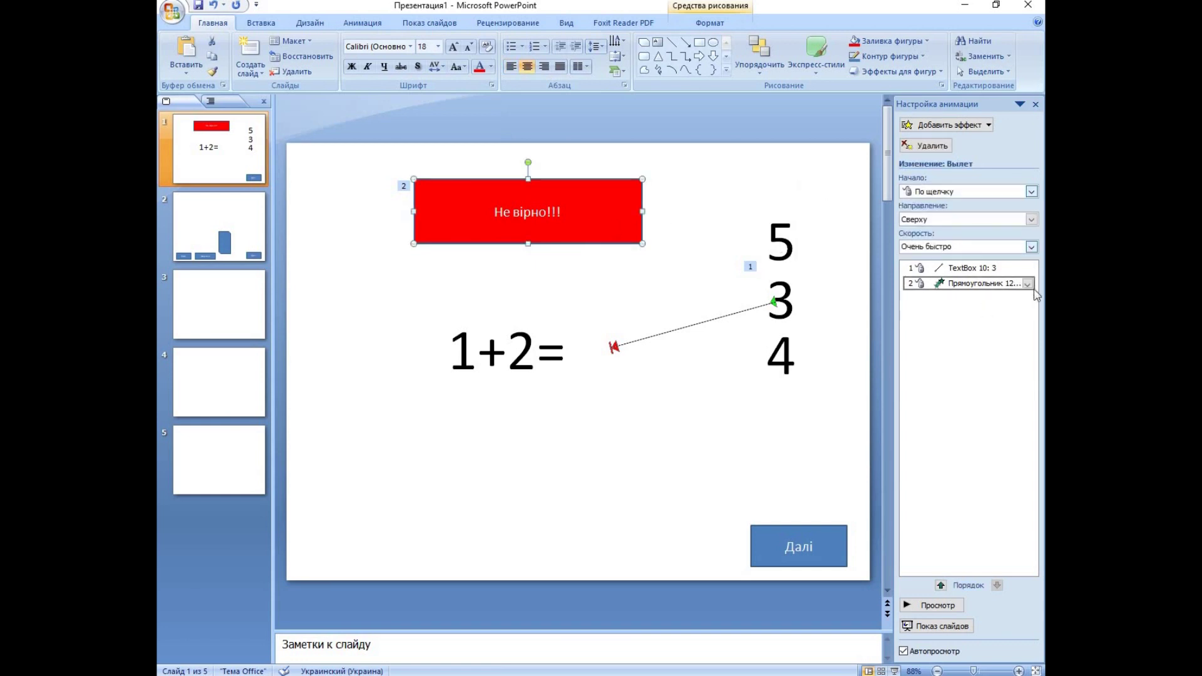
right_click(999, 287)
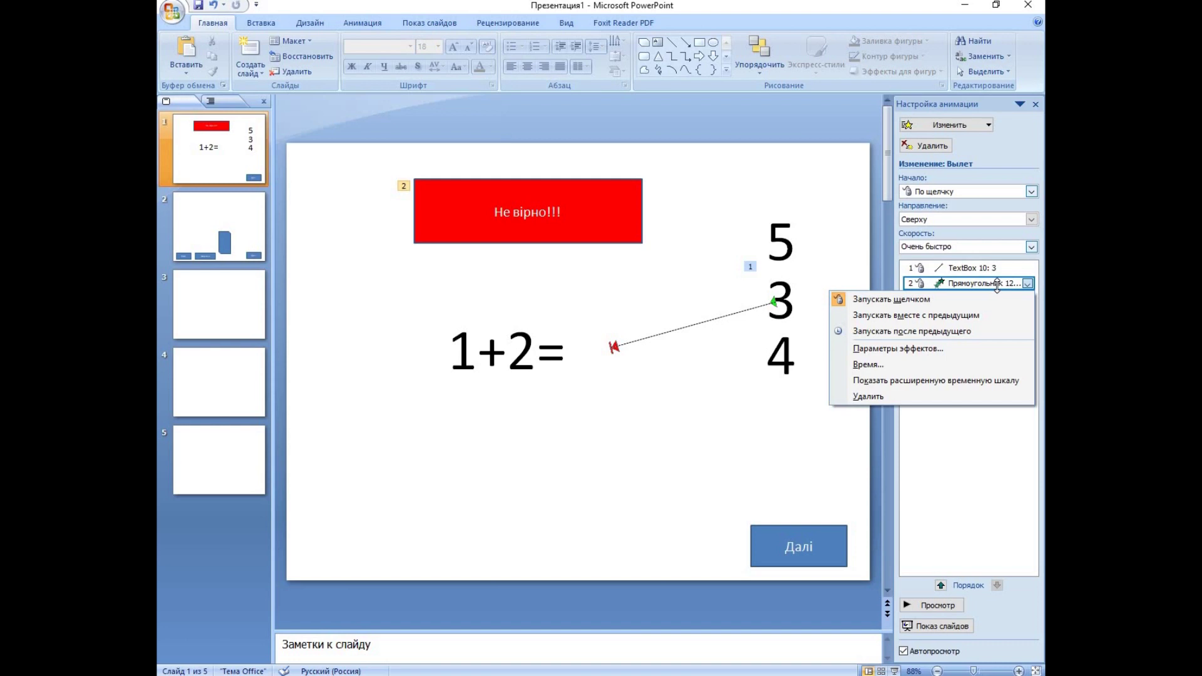
click(915, 366)
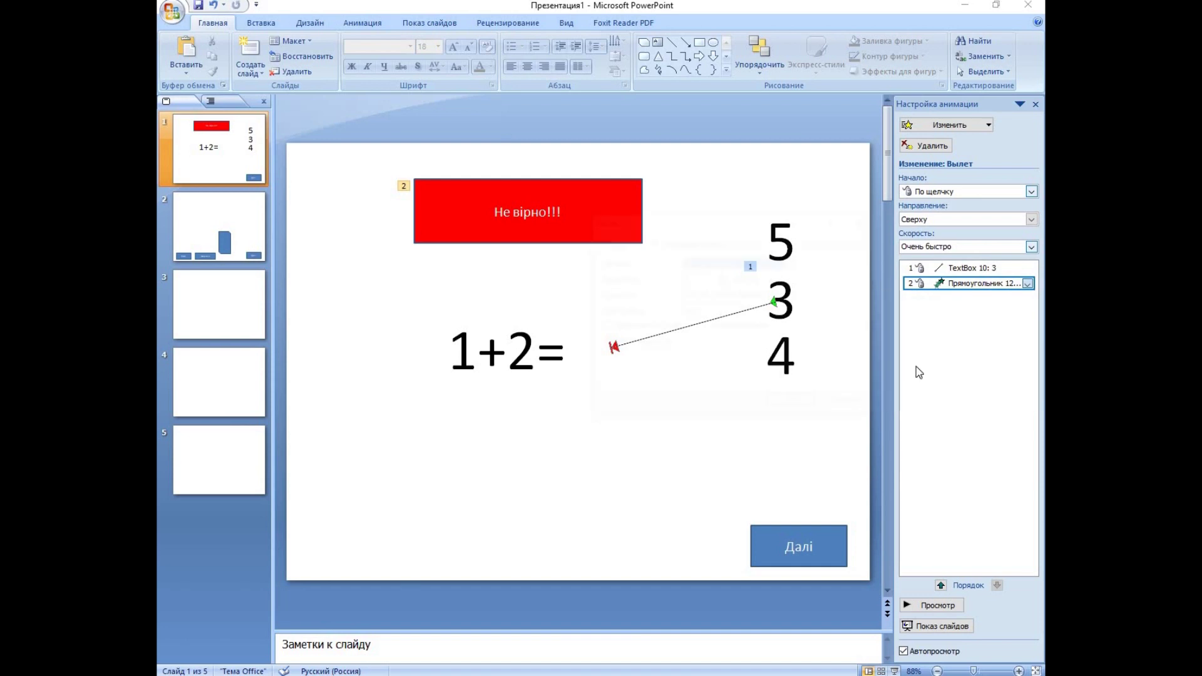
drag(756, 225, 724, 384)
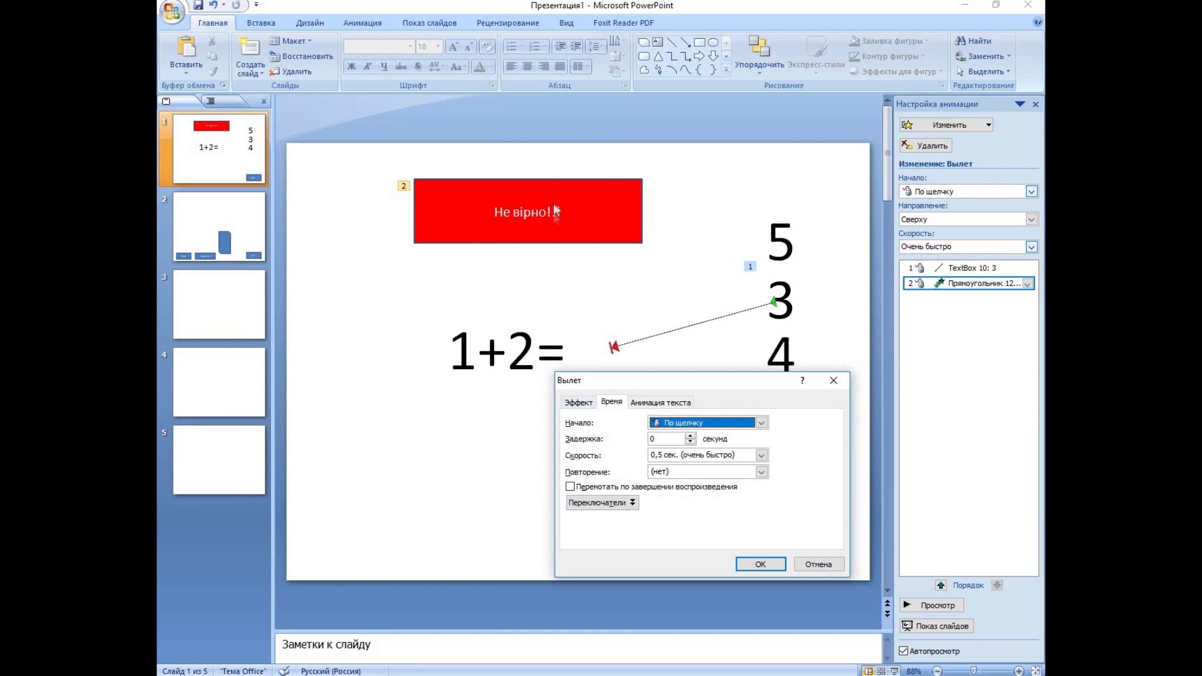
click(579, 404)
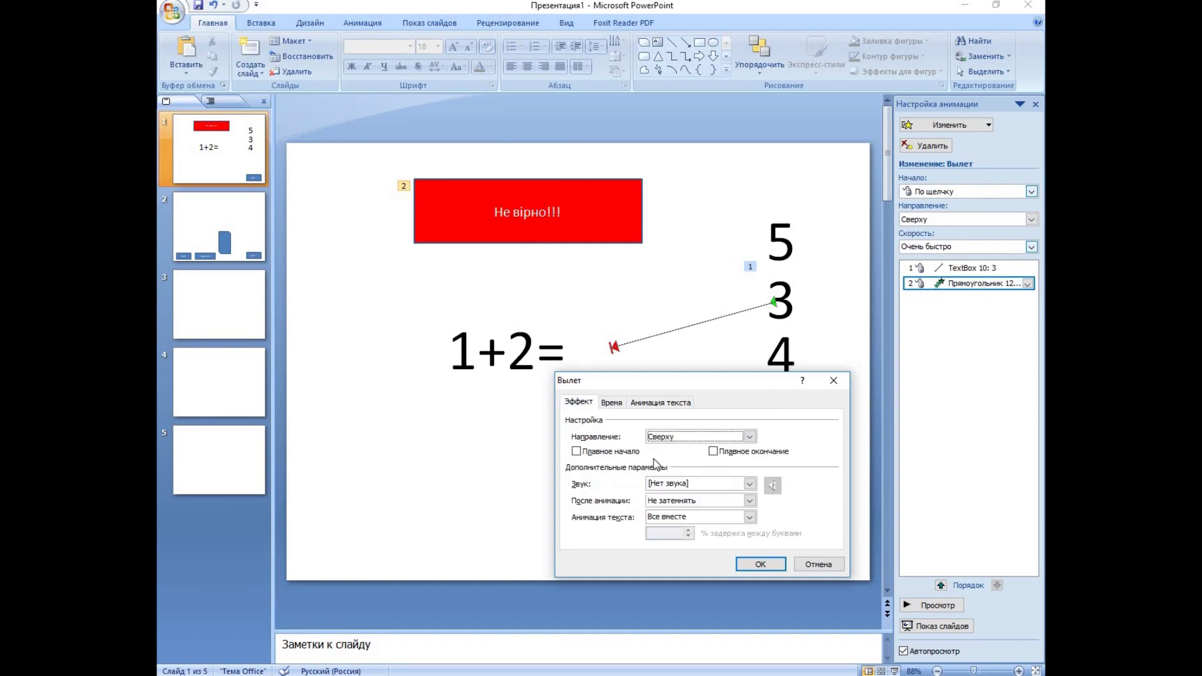
click(748, 484)
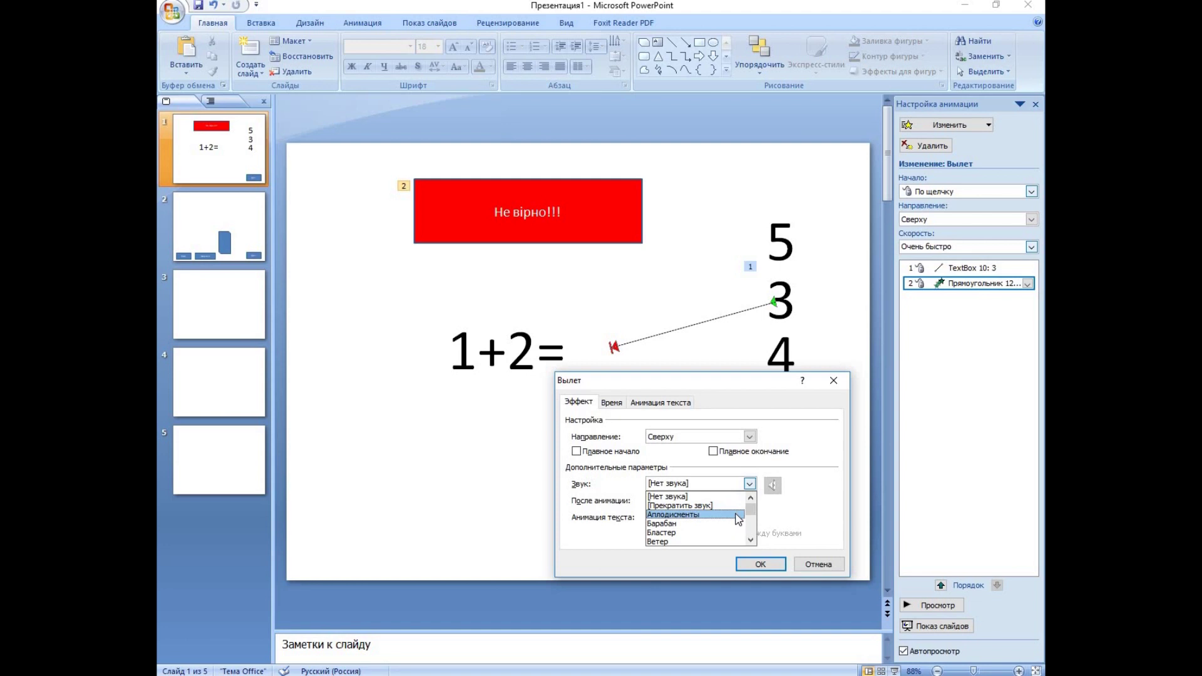
scroll(738, 519, down, 1)
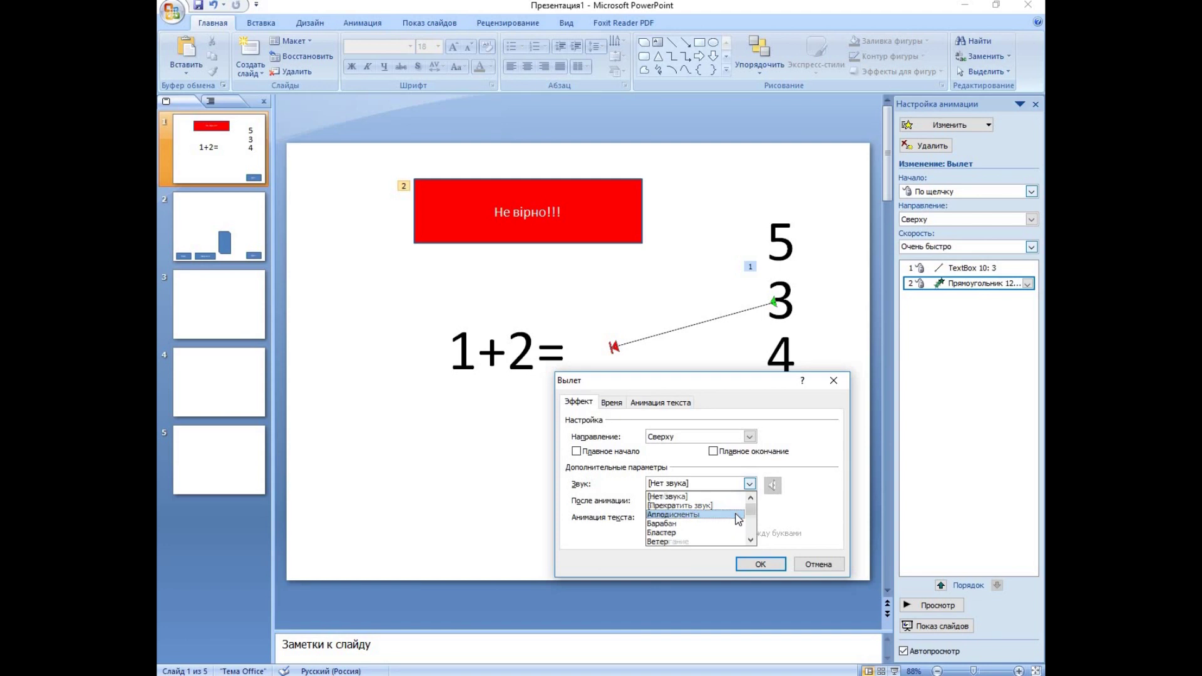
scroll(738, 519, down, 2)
scroll(738, 519, down, 1)
scroll(738, 519, down, 1)
scroll(738, 519, down, 1)
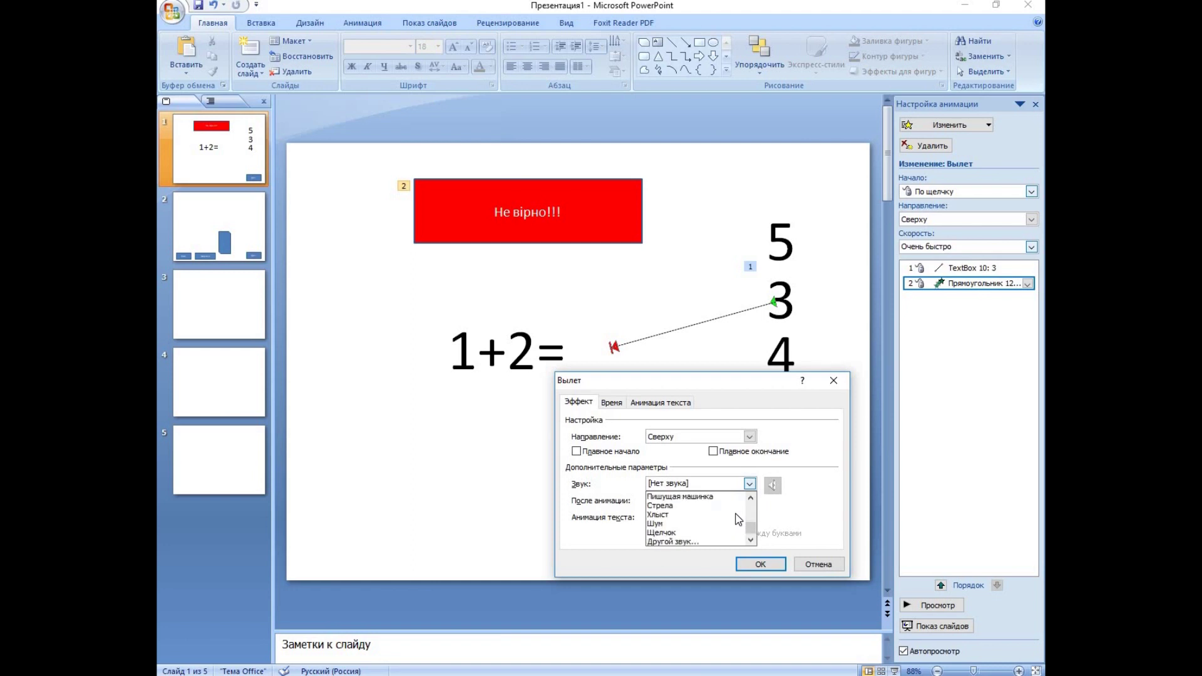
scroll(738, 519, up, 2)
scroll(738, 518, up, 2)
scroll(739, 519, up, 2)
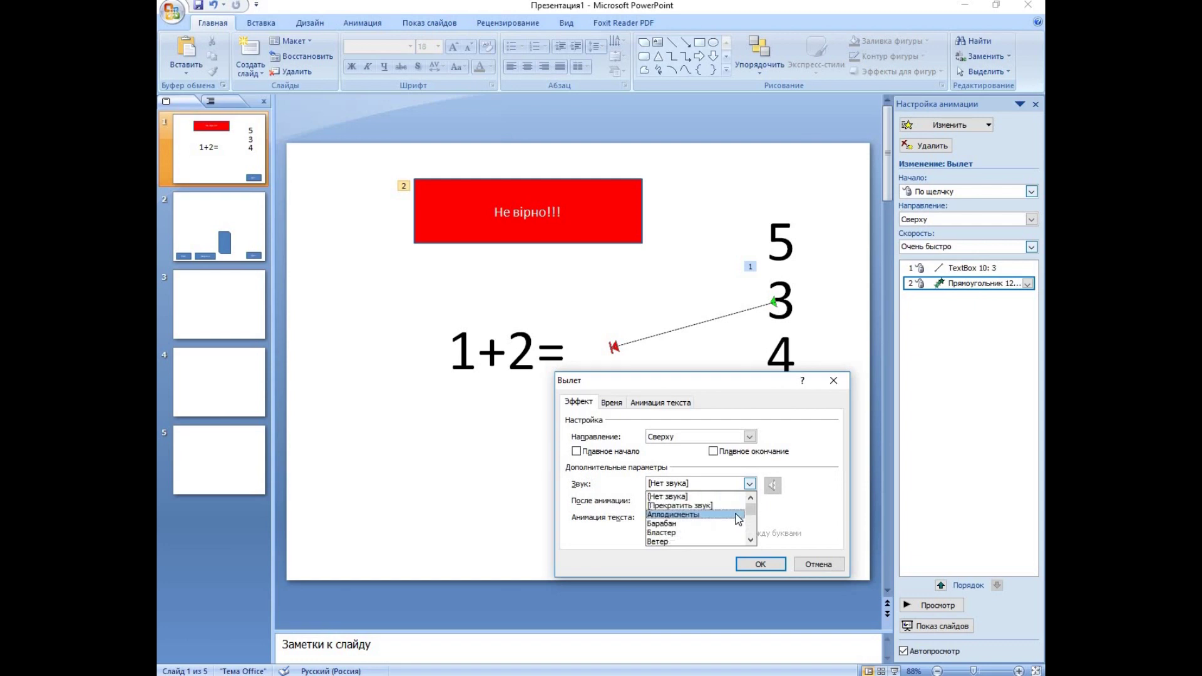
click(717, 524)
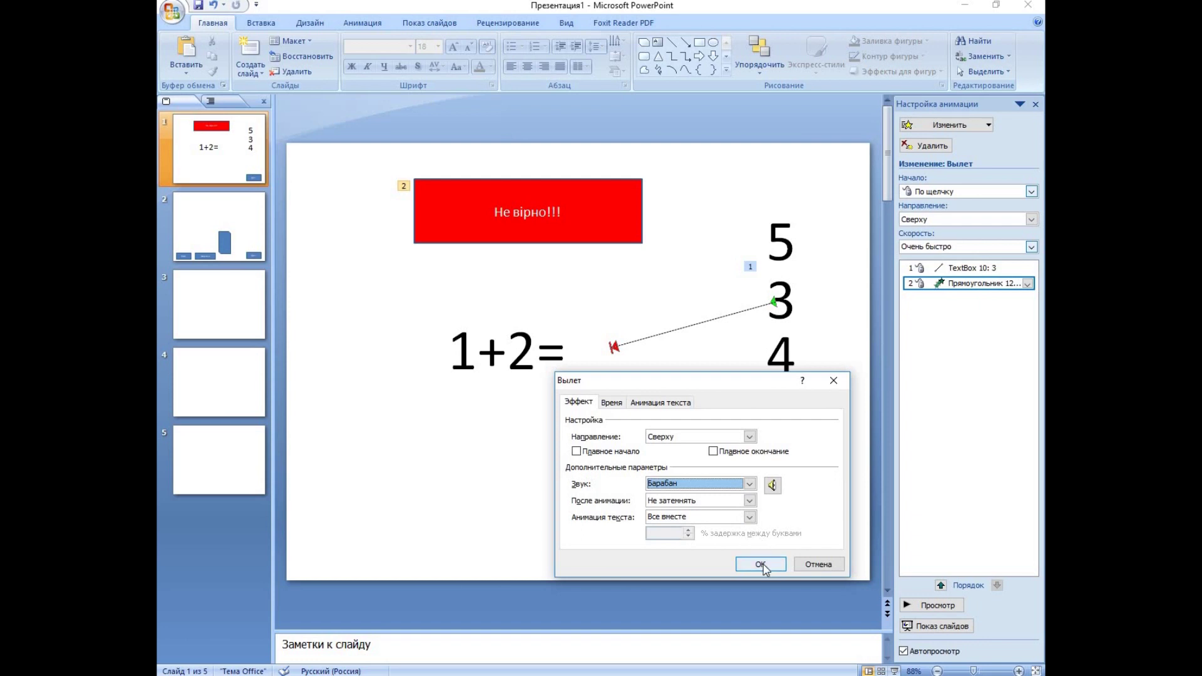
click(761, 564)
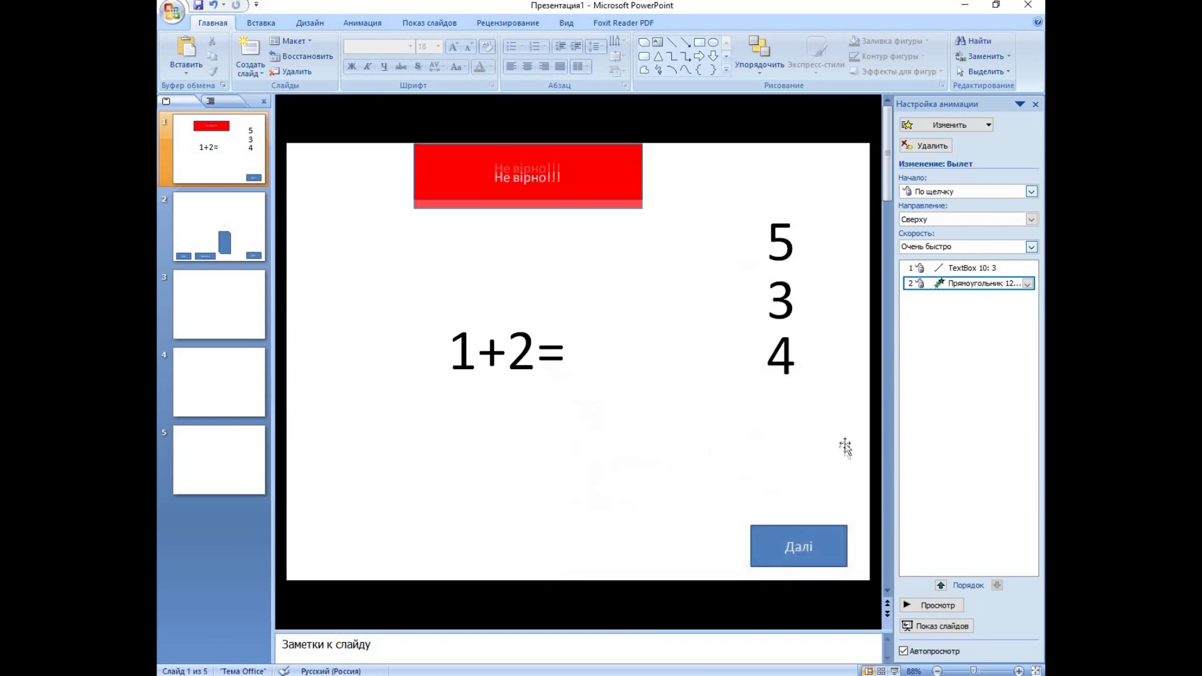
Step: Set the banner's fly-in to start on a click of the answer 5 (TextBox 9: 5)
click(1027, 283)
click(929, 363)
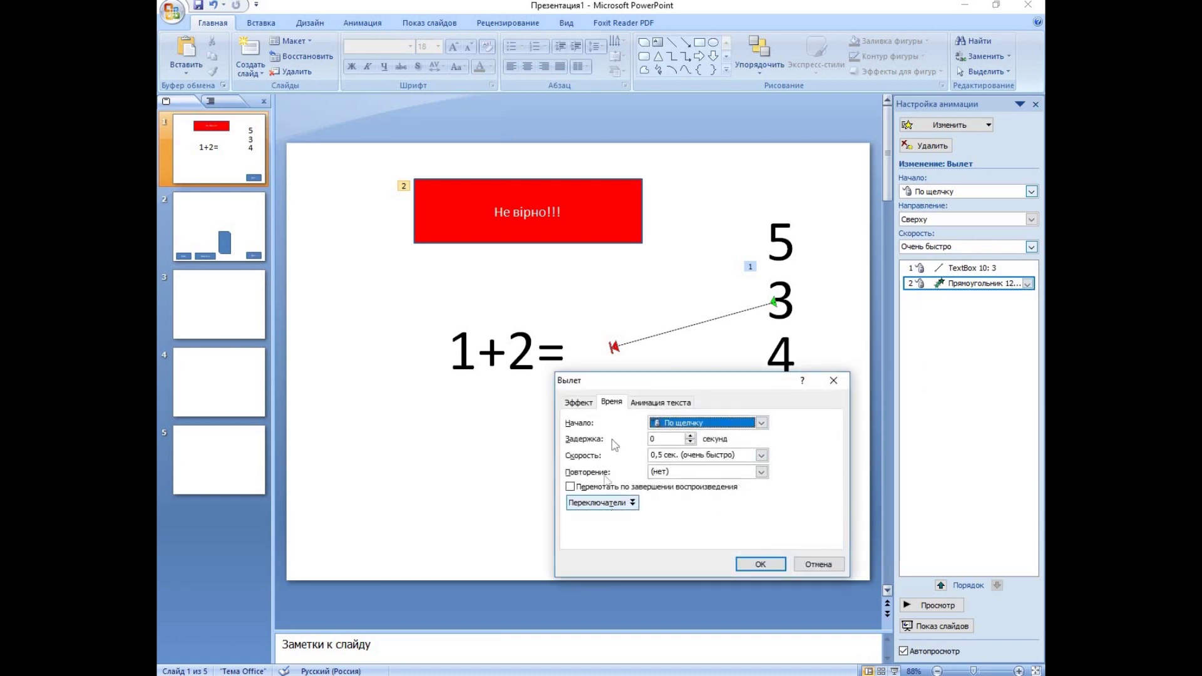
click(610, 503)
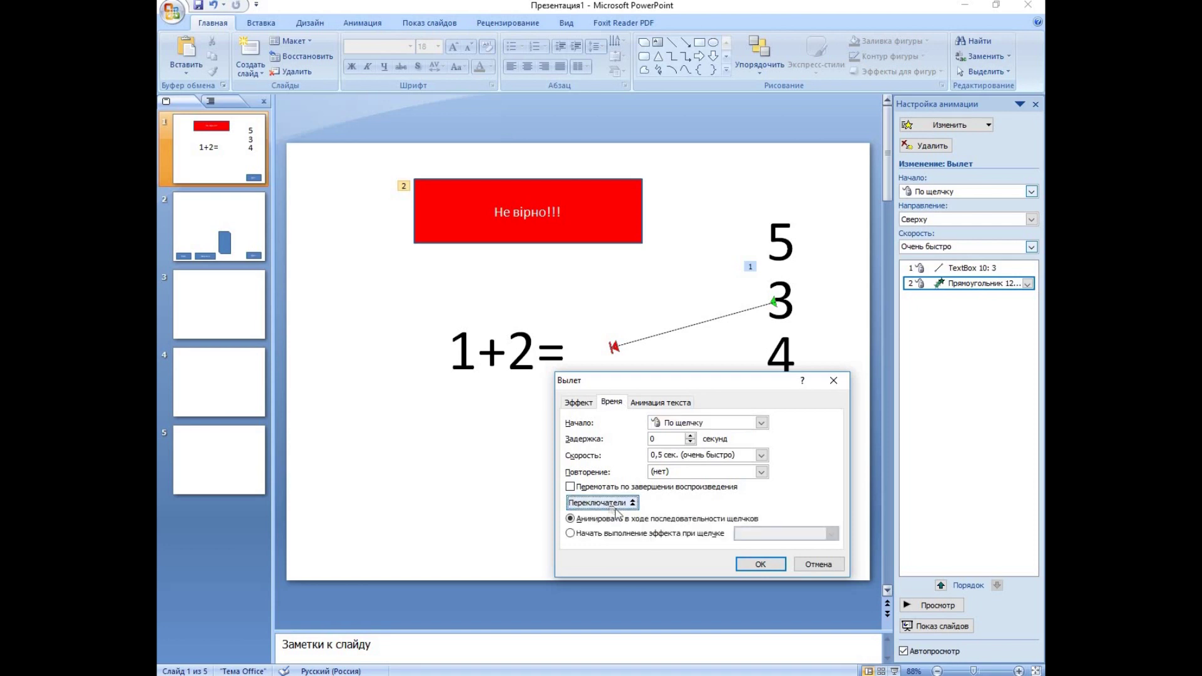
click(591, 535)
click(831, 533)
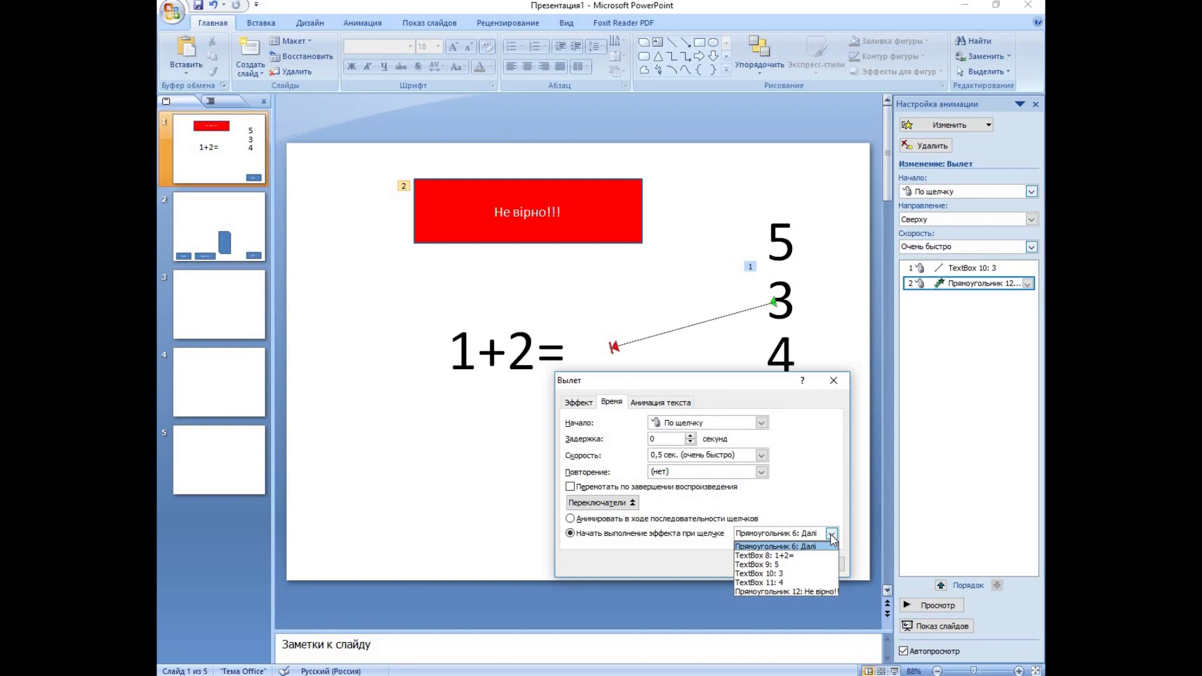
click(801, 565)
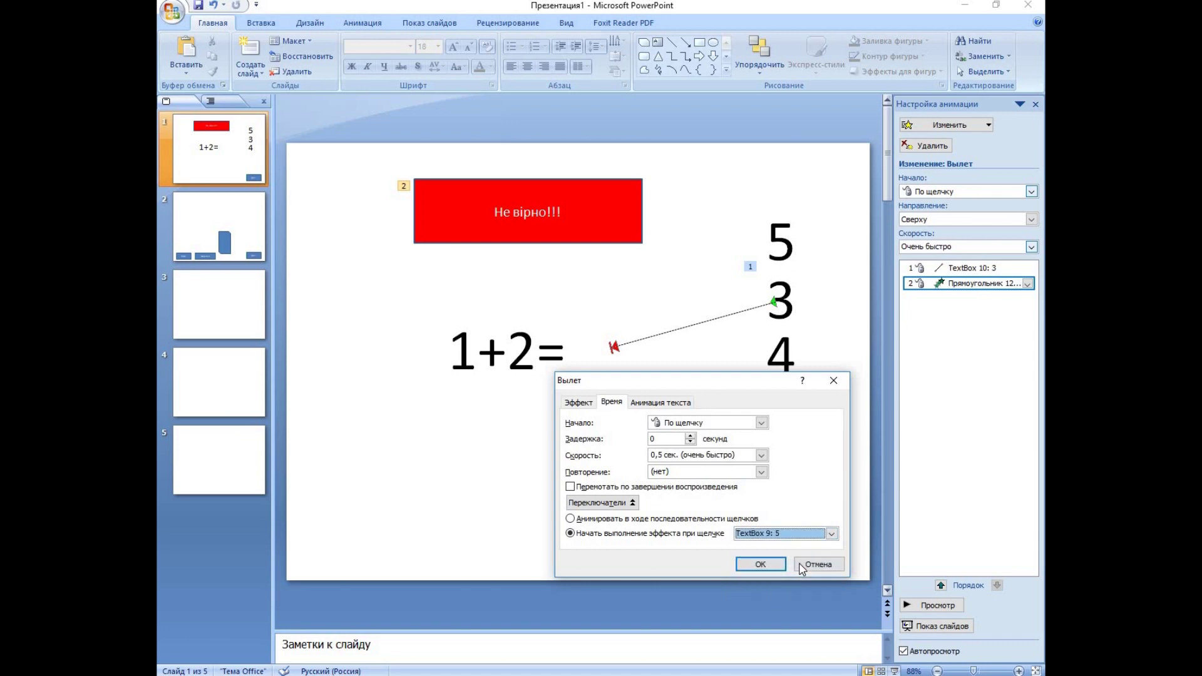
click(831, 534)
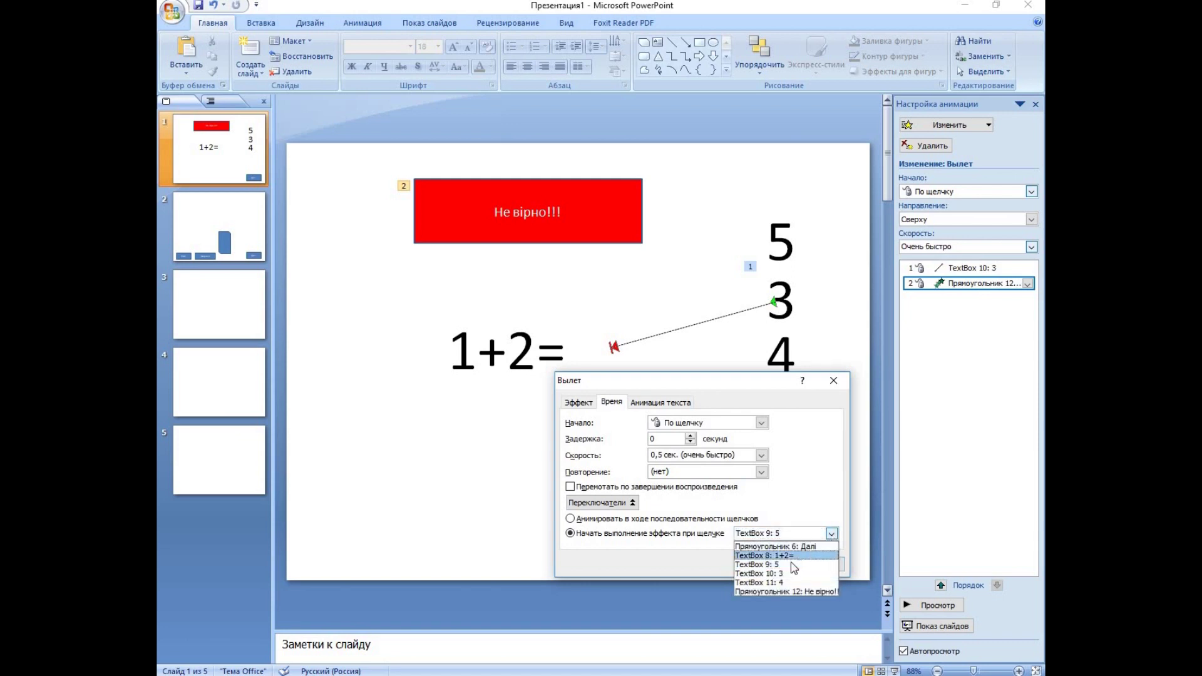
click(835, 547)
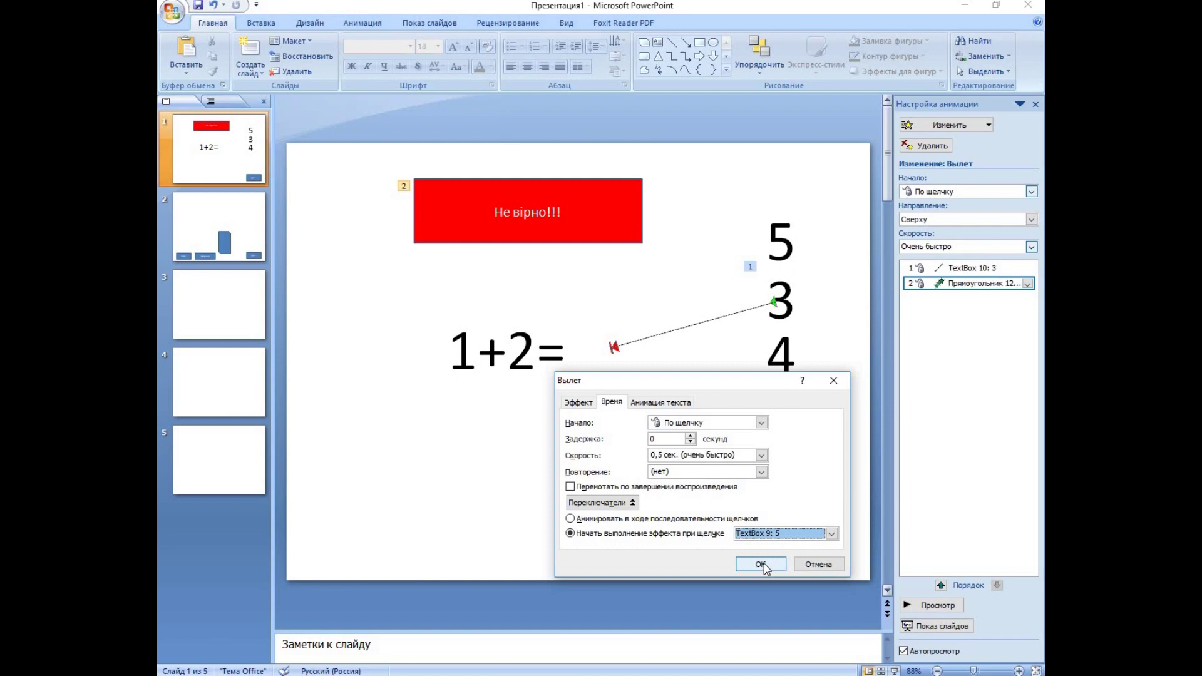
click(761, 565)
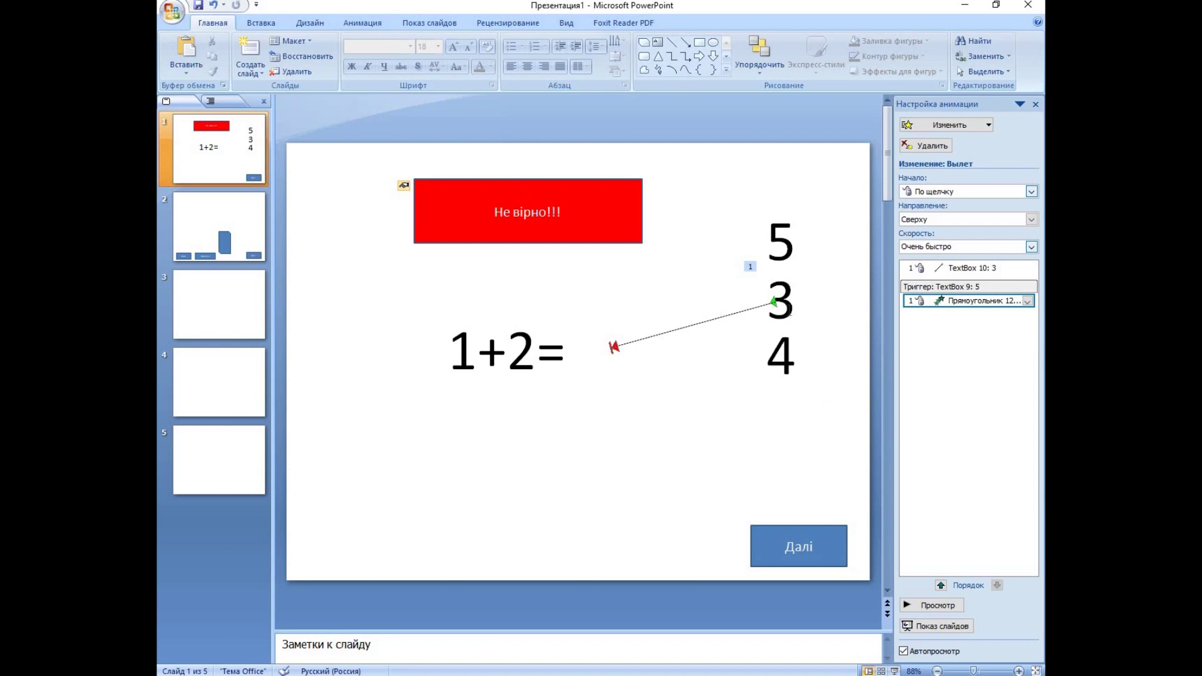
Step: Give the 3's motion path the Applause (Аплодисменты) sound
click(790, 307)
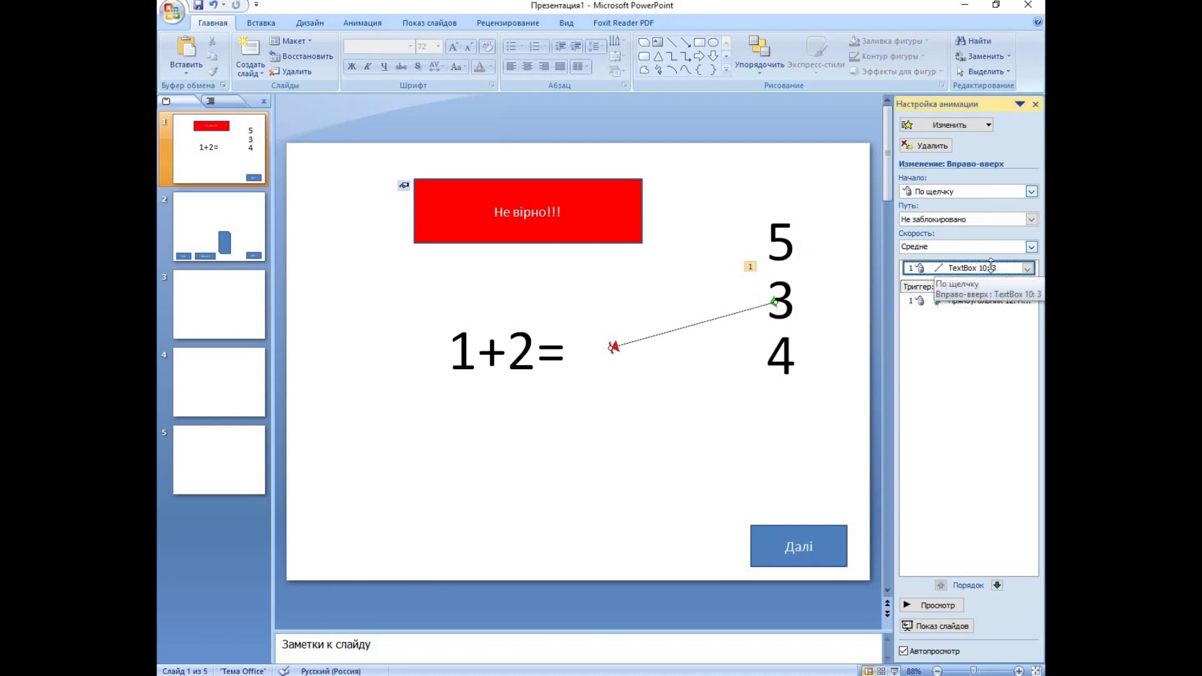
click(1028, 268)
click(882, 348)
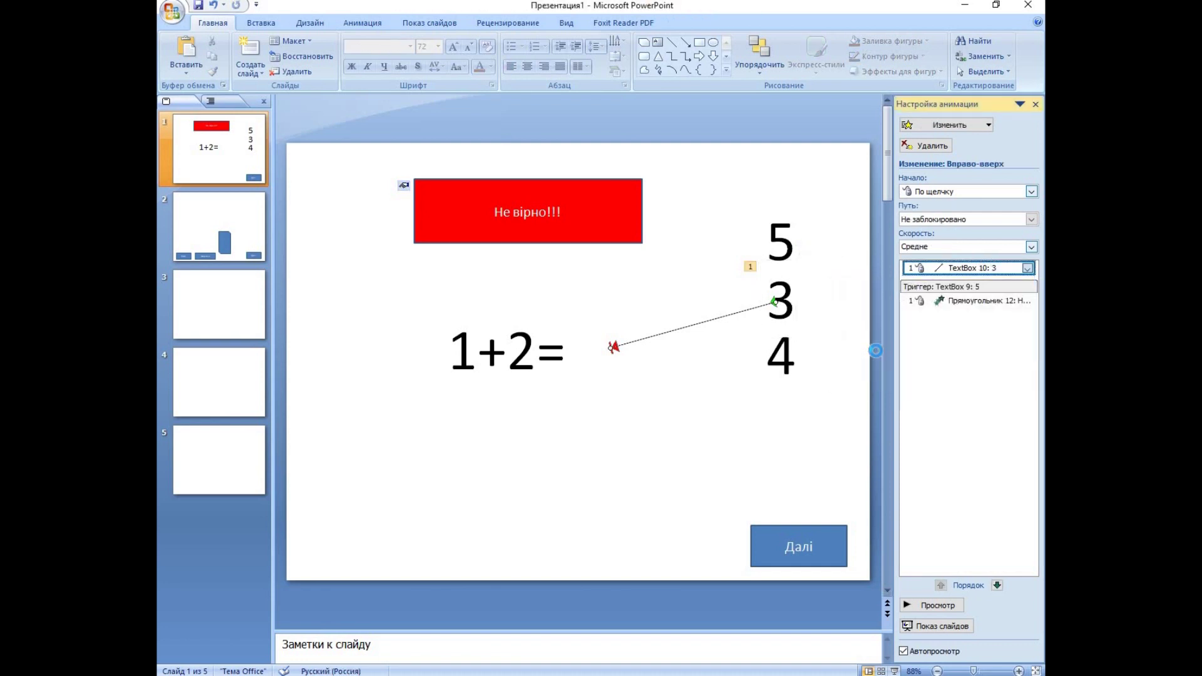
click(579, 396)
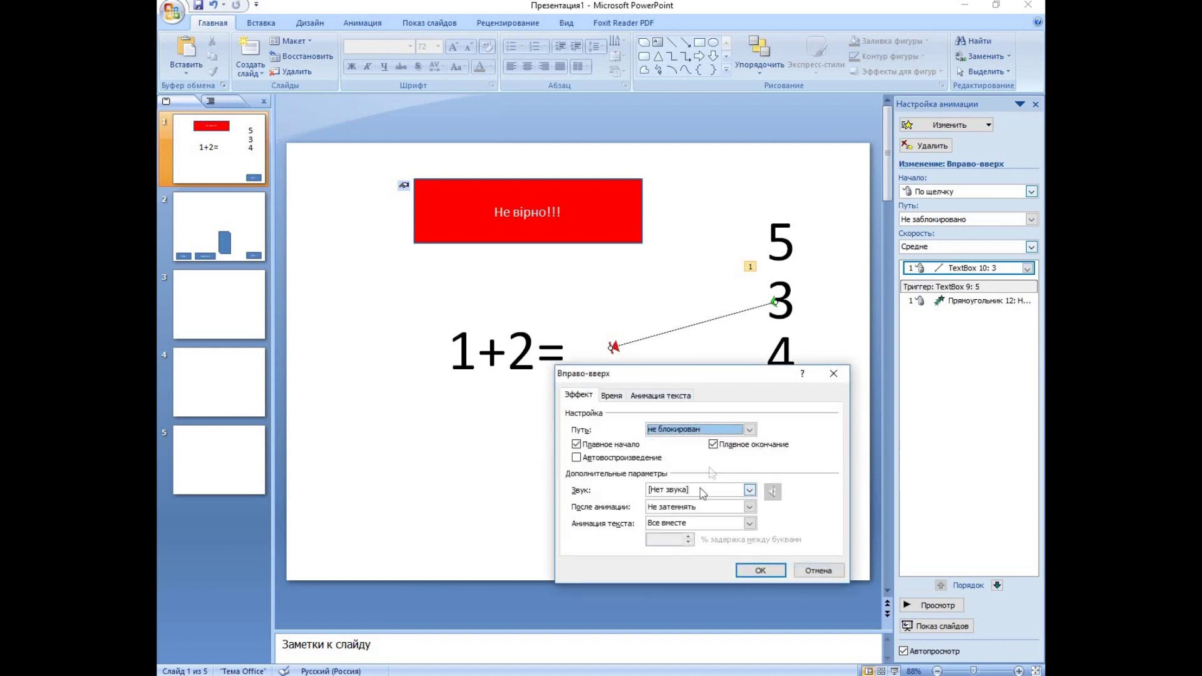
click(751, 523)
click(749, 507)
click(749, 506)
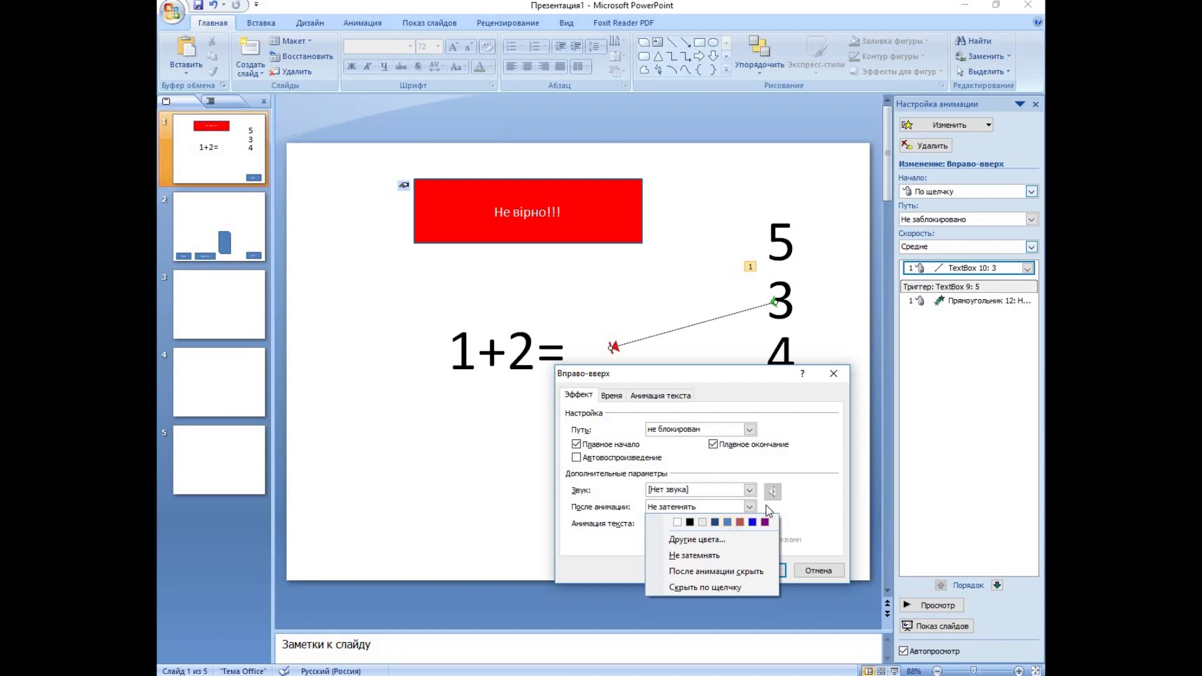
click(808, 509)
click(749, 490)
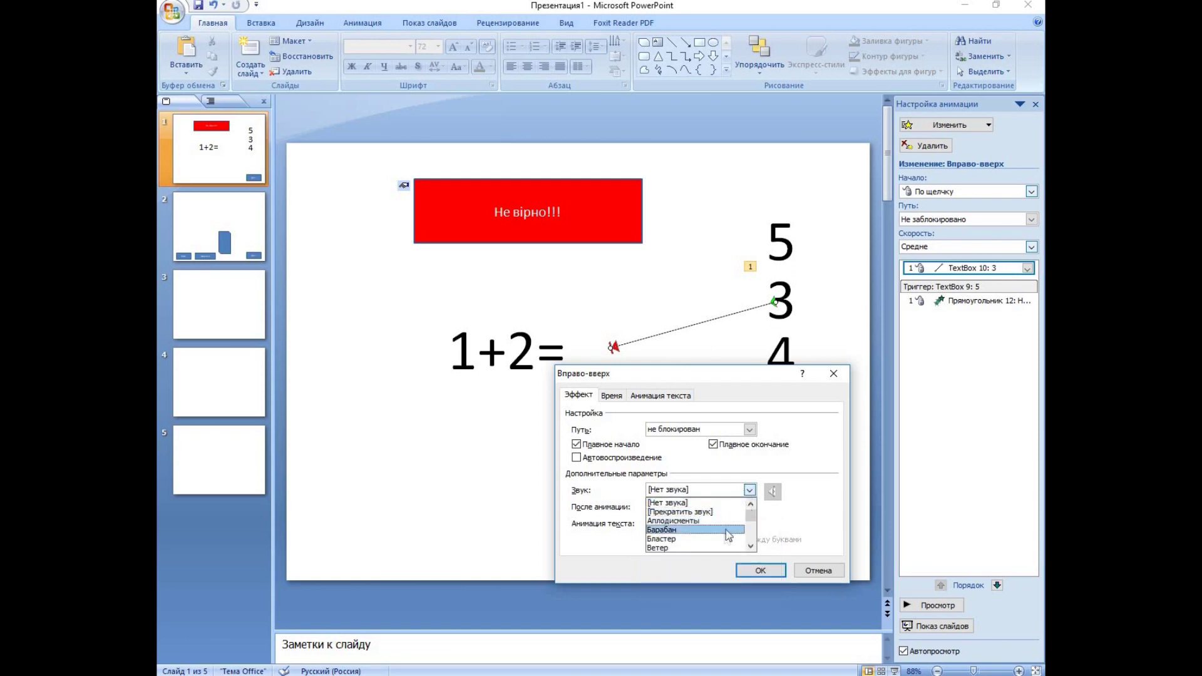
click(708, 522)
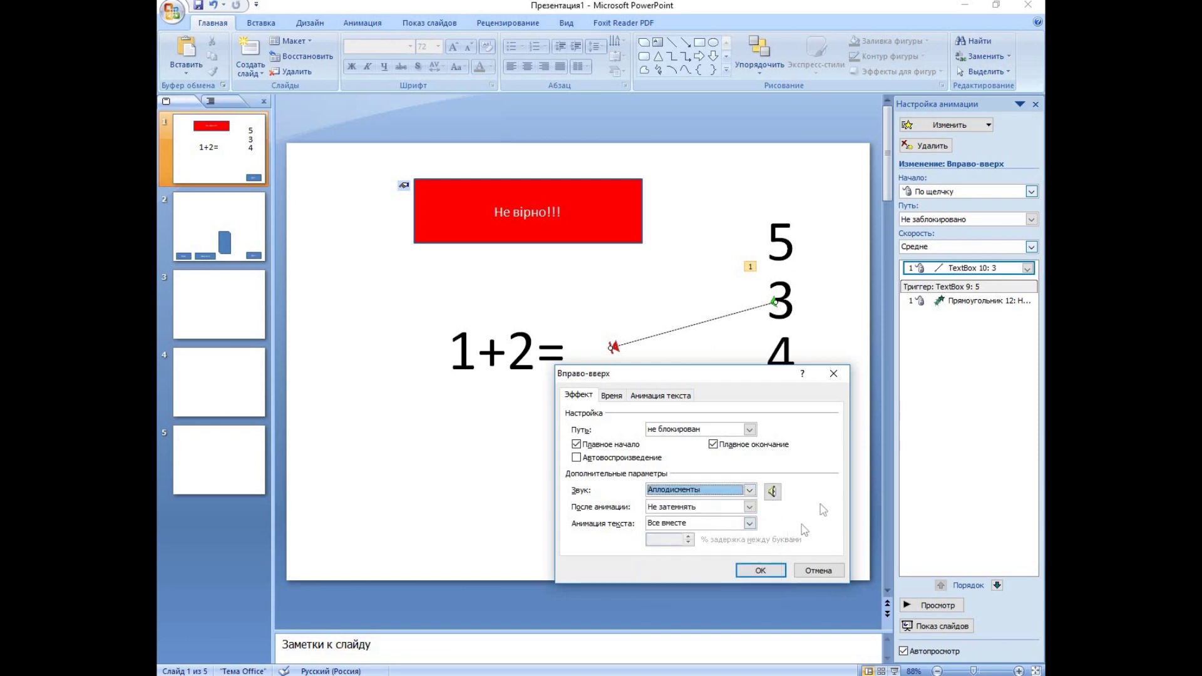
Step: Set the 3's motion path to trigger on clicking the 3 itself (TextBox 10: 3)
click(612, 395)
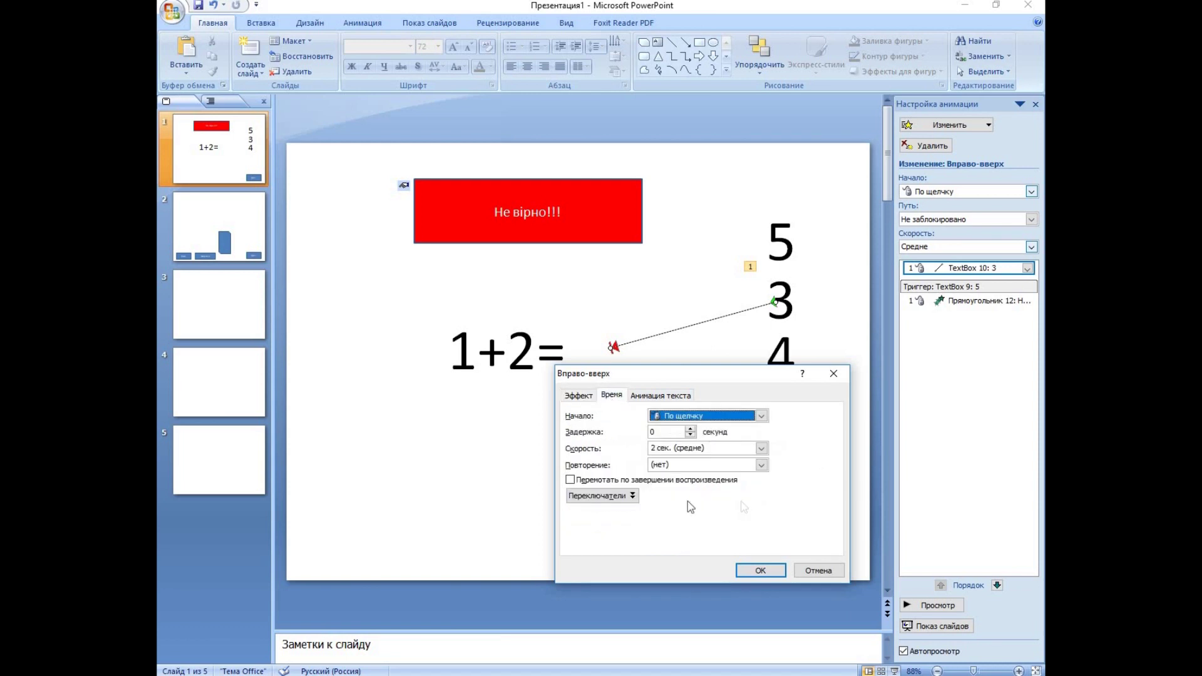
click(617, 496)
click(616, 528)
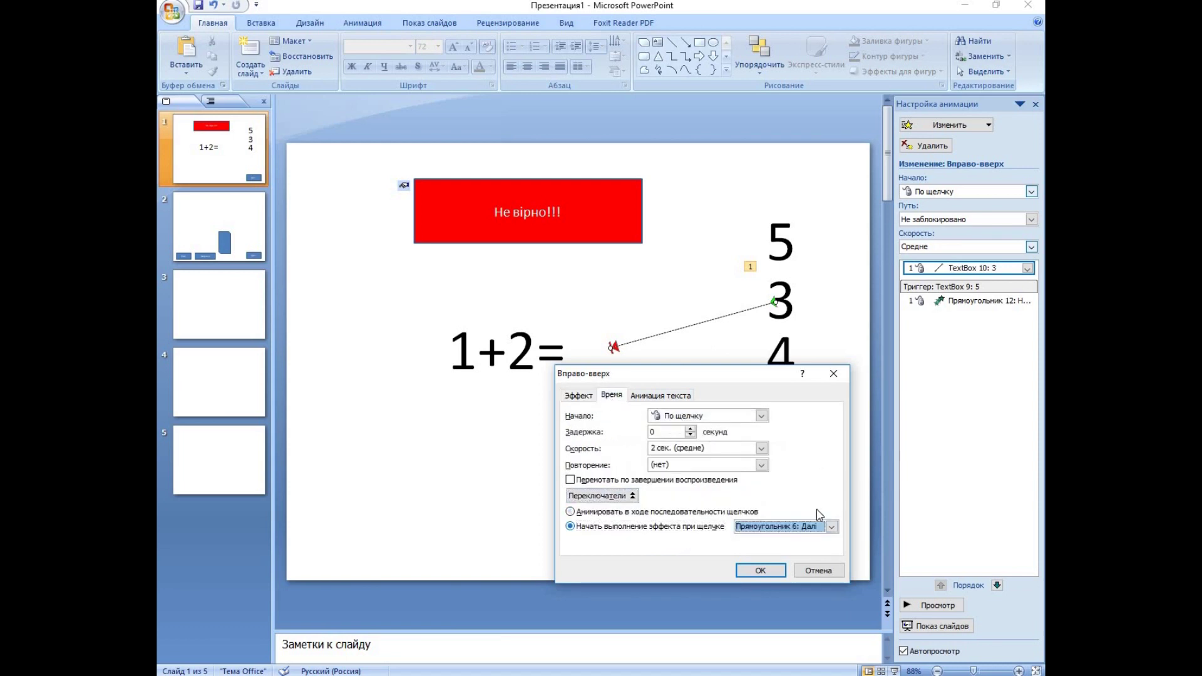
click(832, 527)
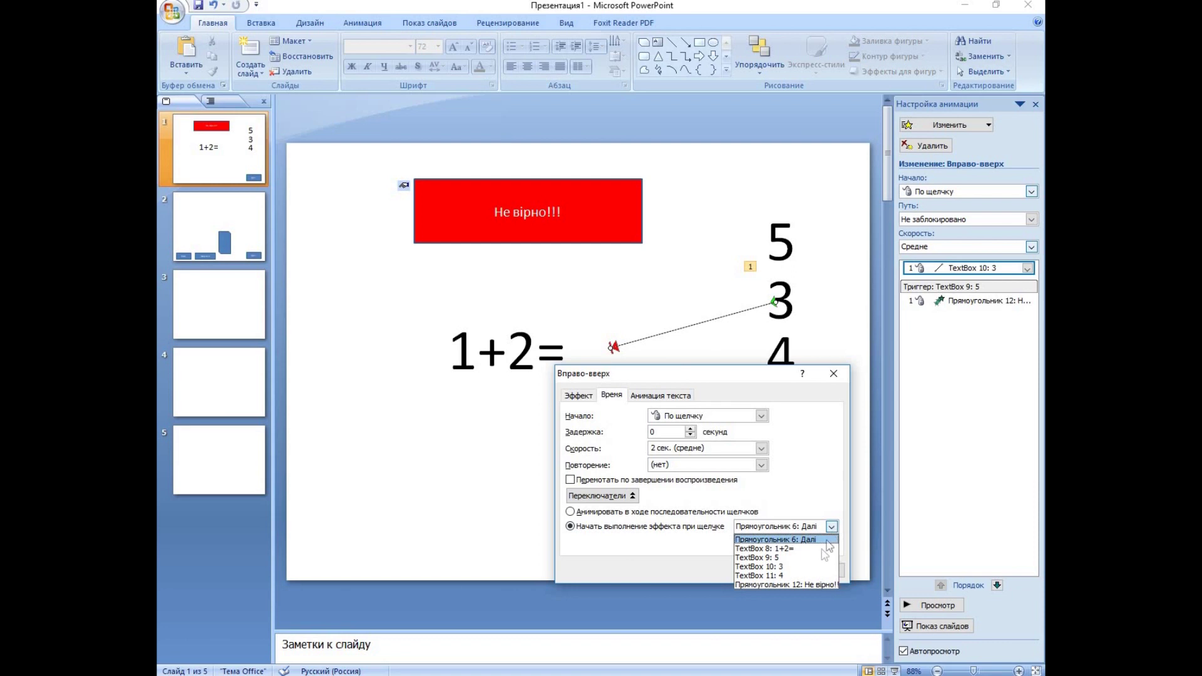
click(802, 567)
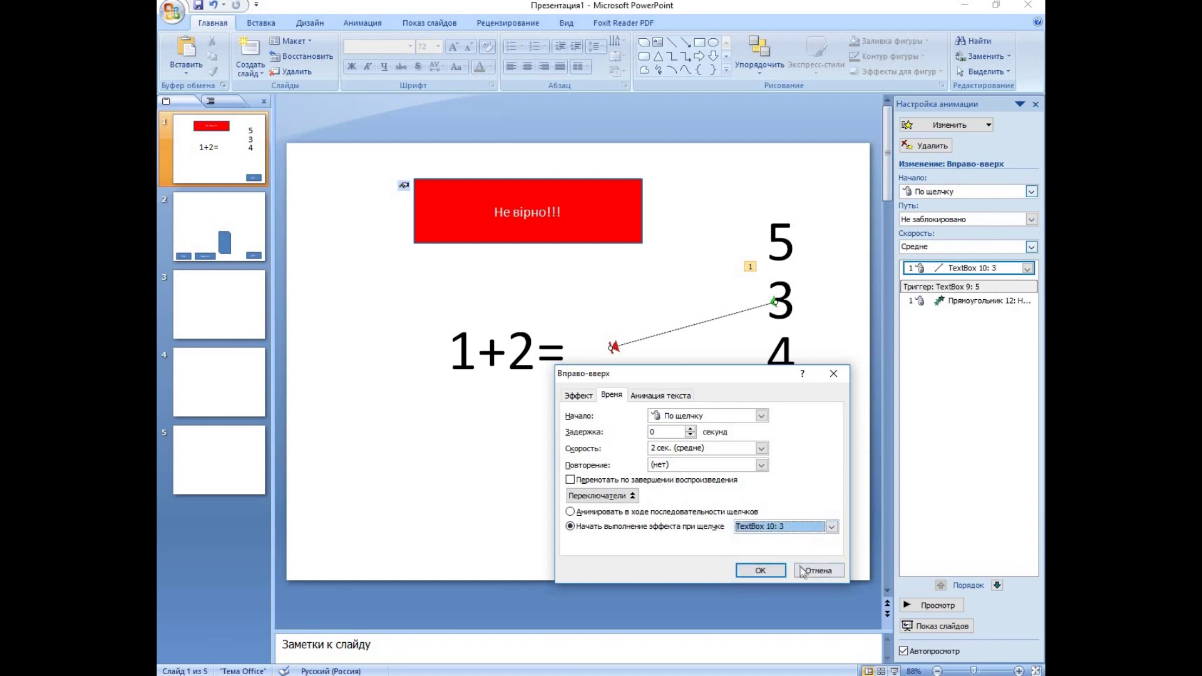
click(761, 570)
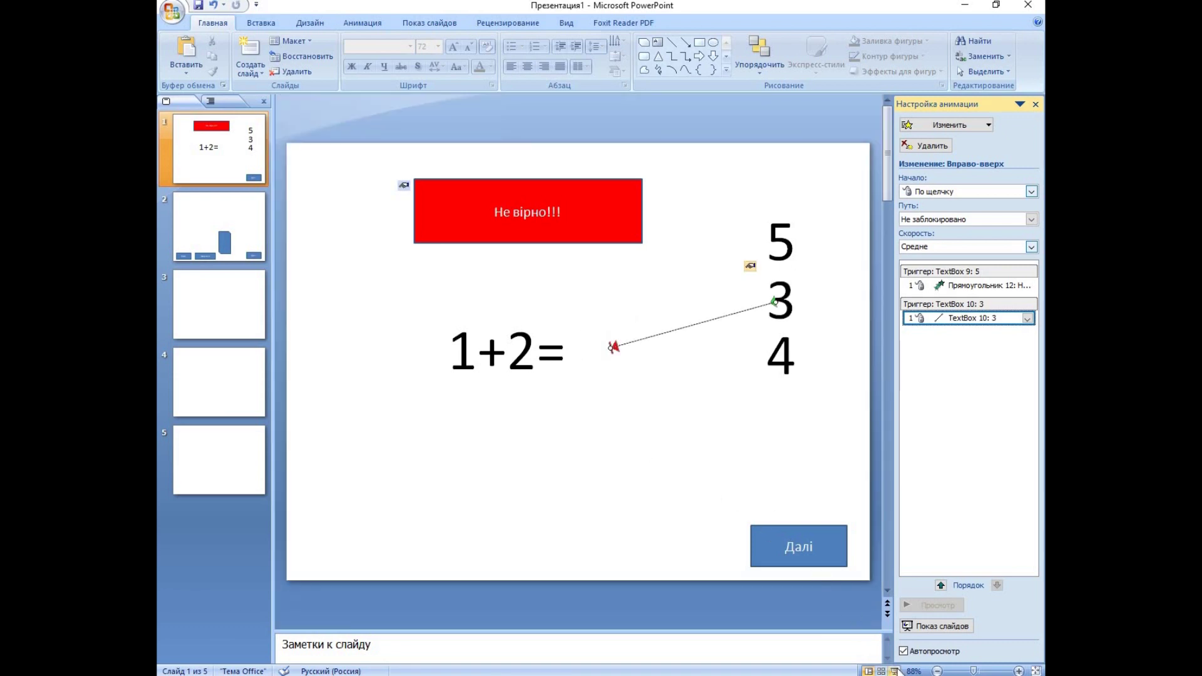
click(894, 670)
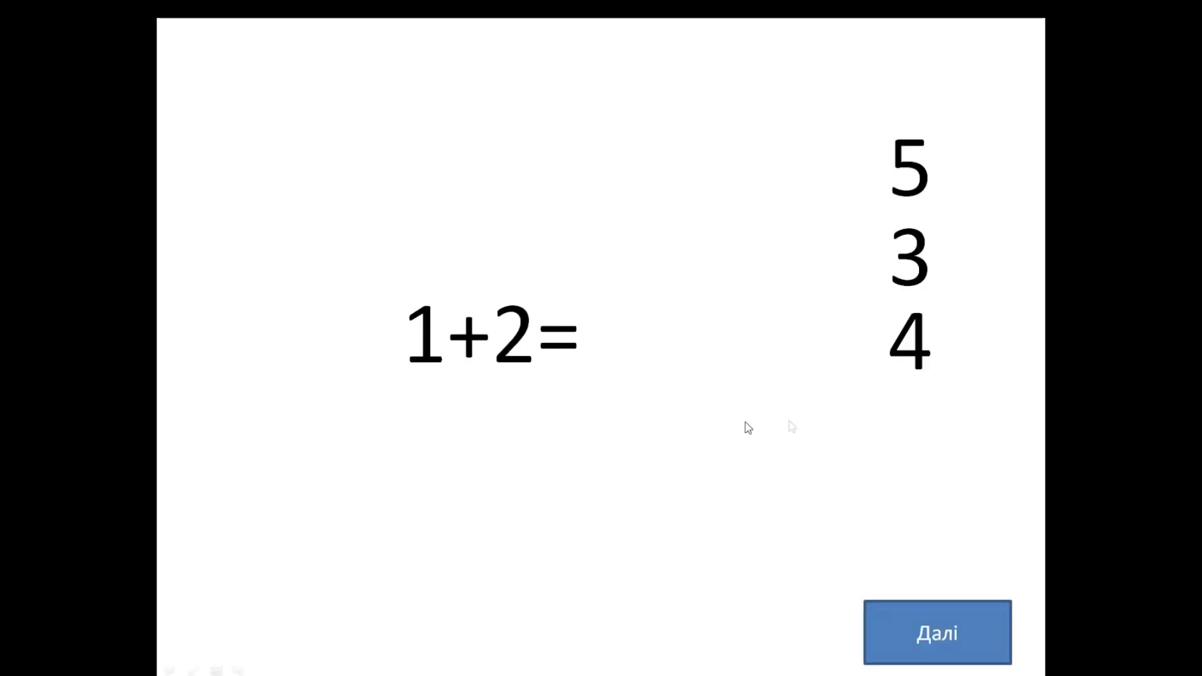
click(915, 181)
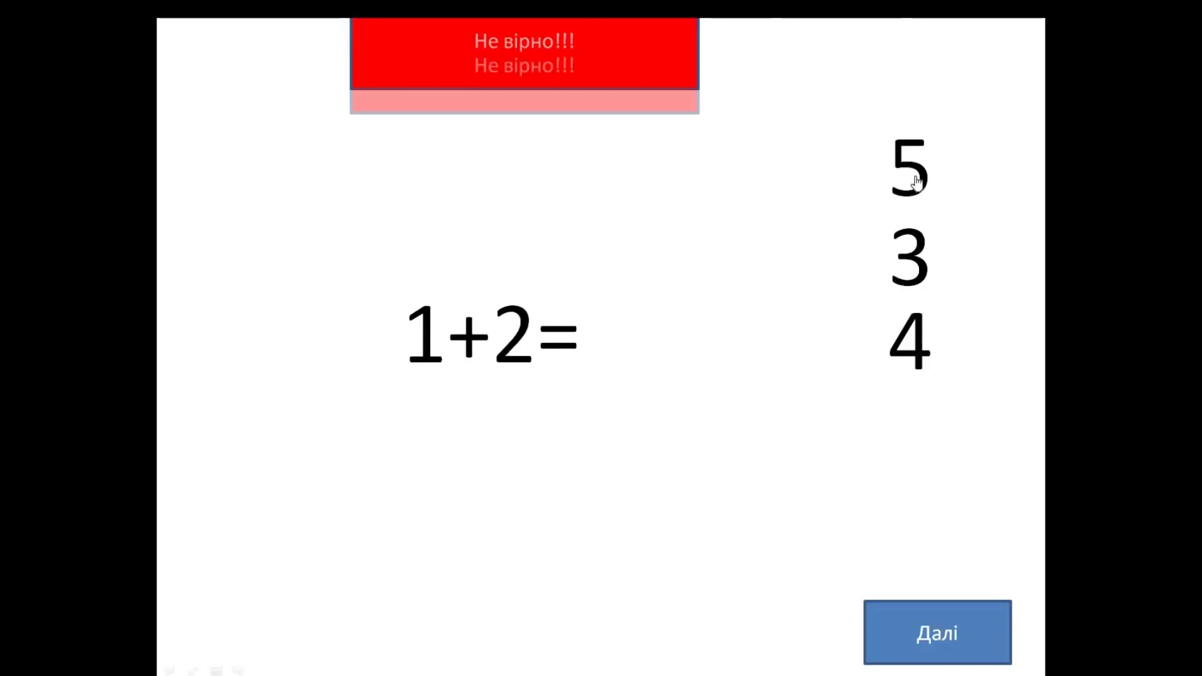
click(920, 266)
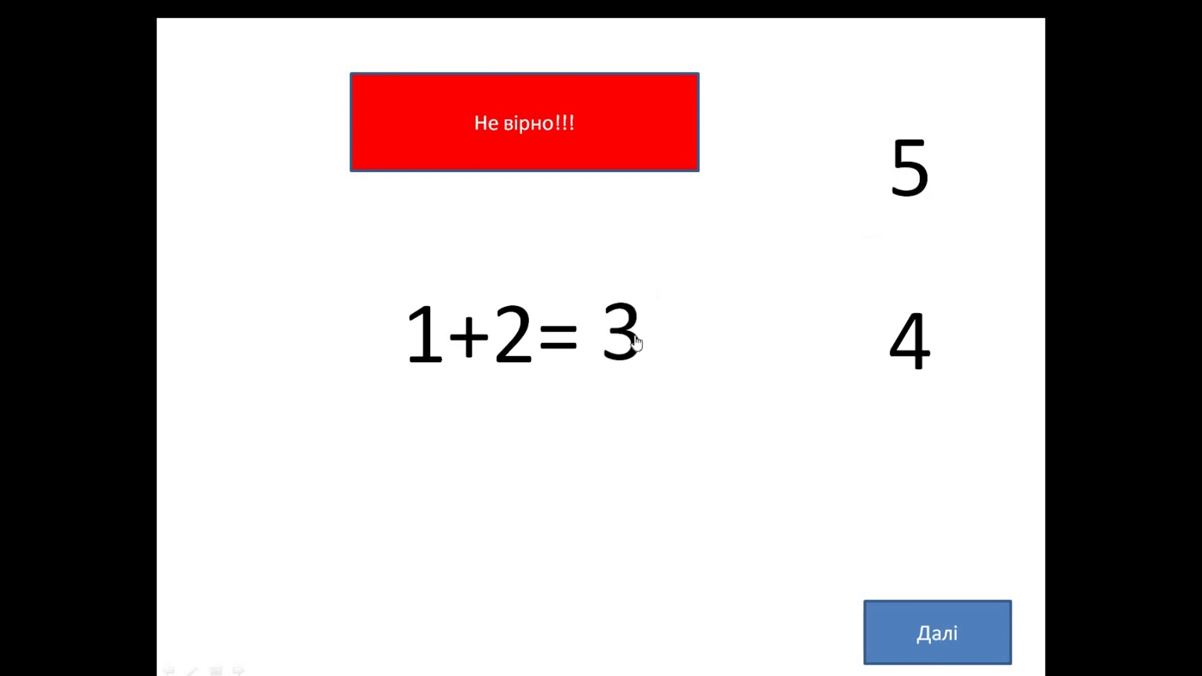
click(630, 341)
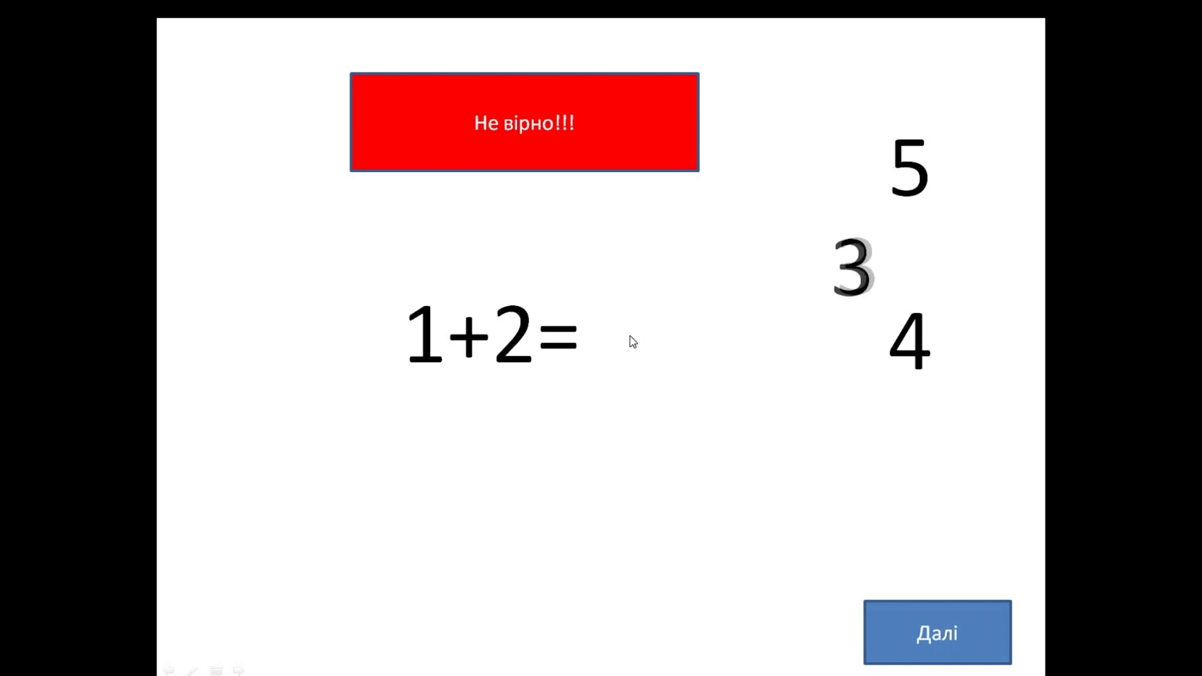
click(915, 187)
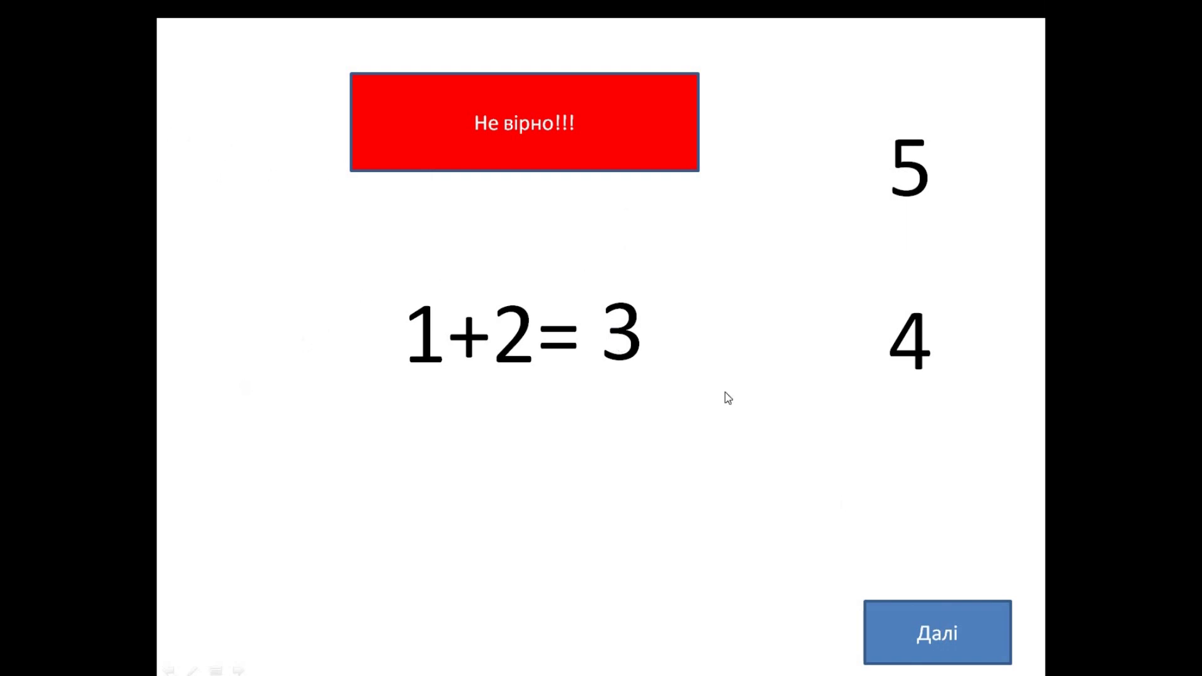
key(Escape)
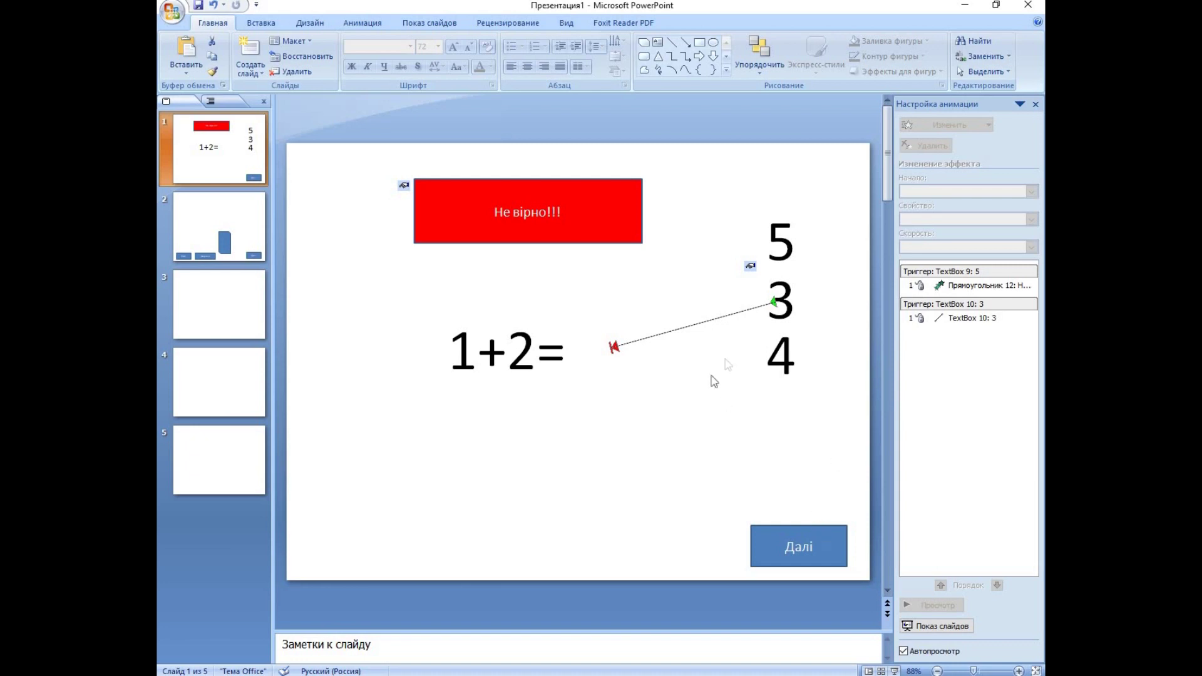
click(992, 317)
click(986, 285)
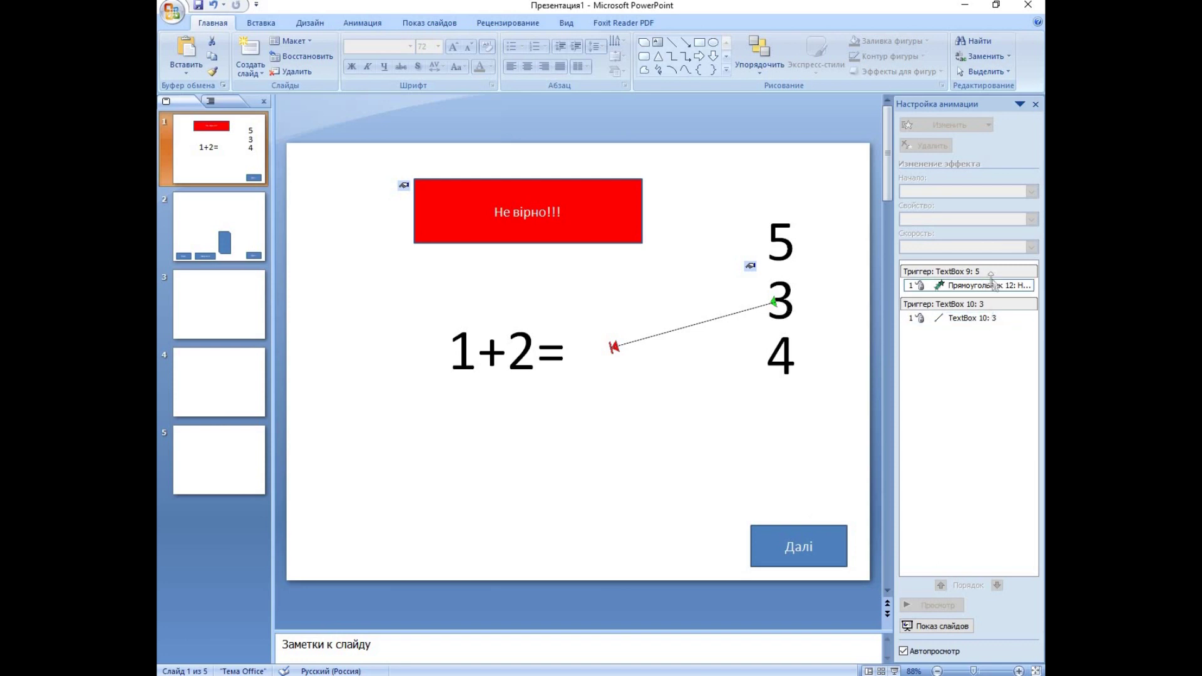
click(1027, 285)
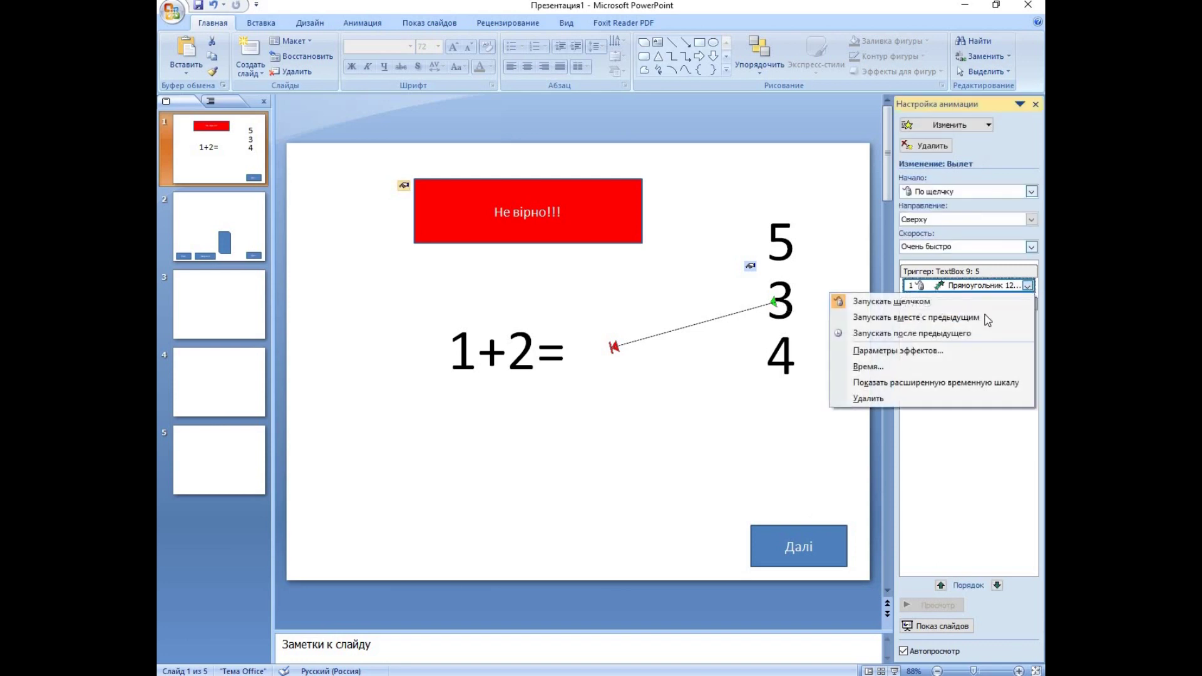
click(930, 367)
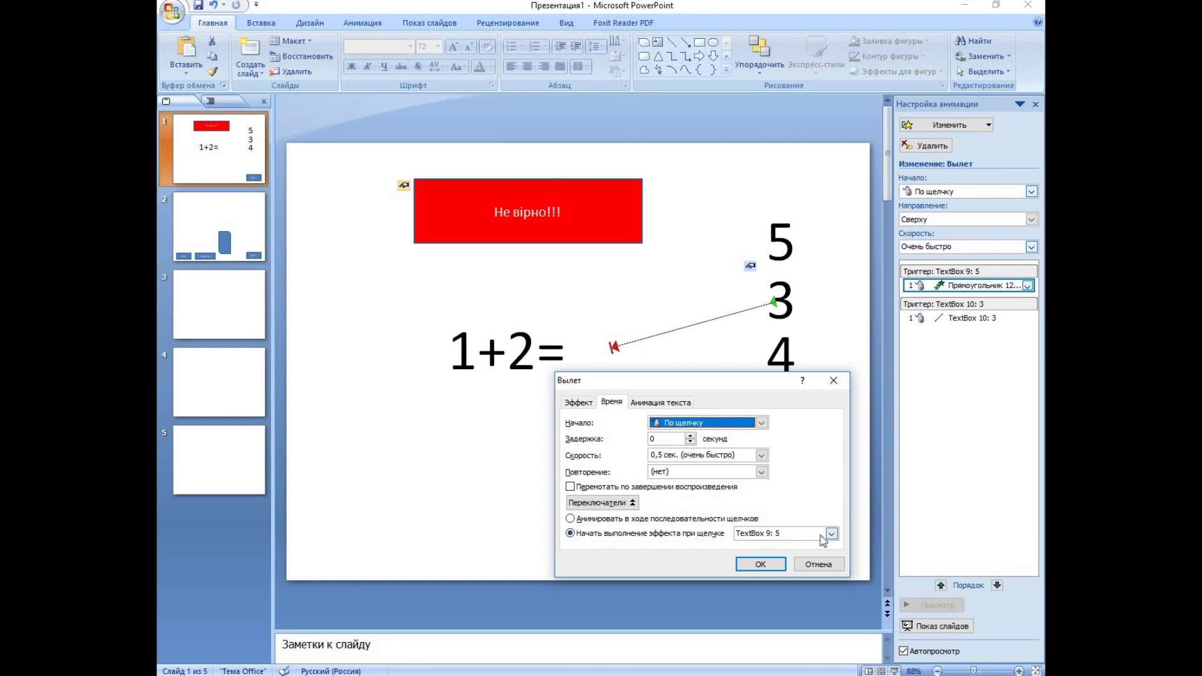
click(831, 533)
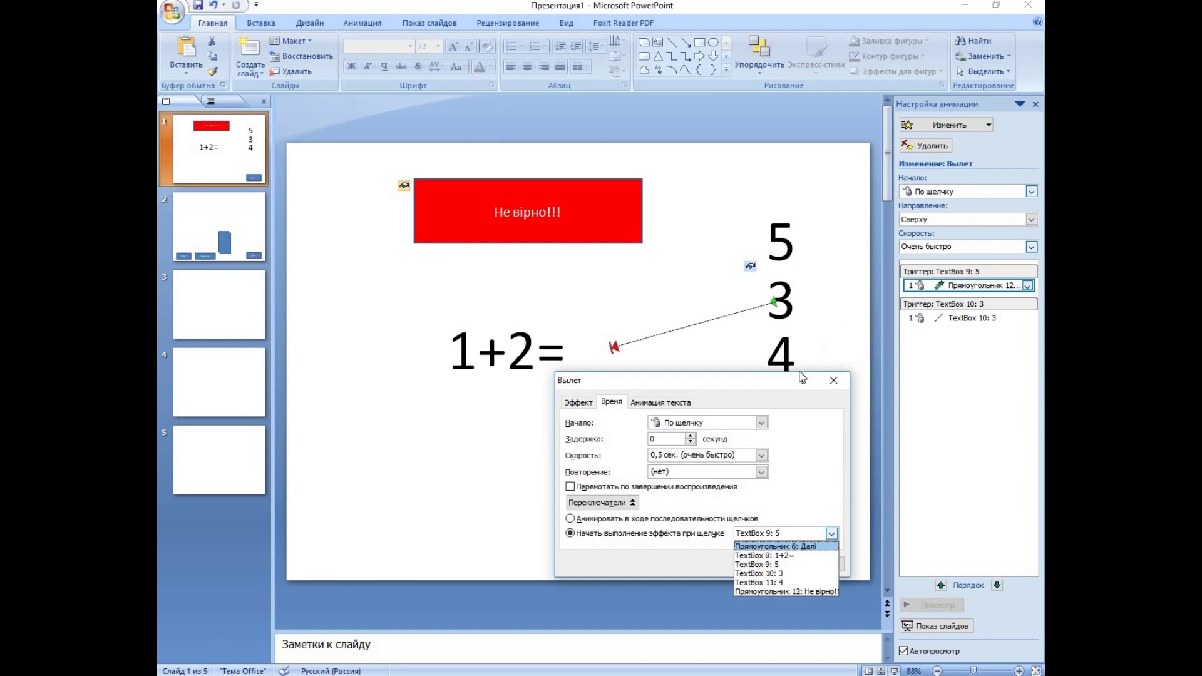
click(730, 385)
click(833, 380)
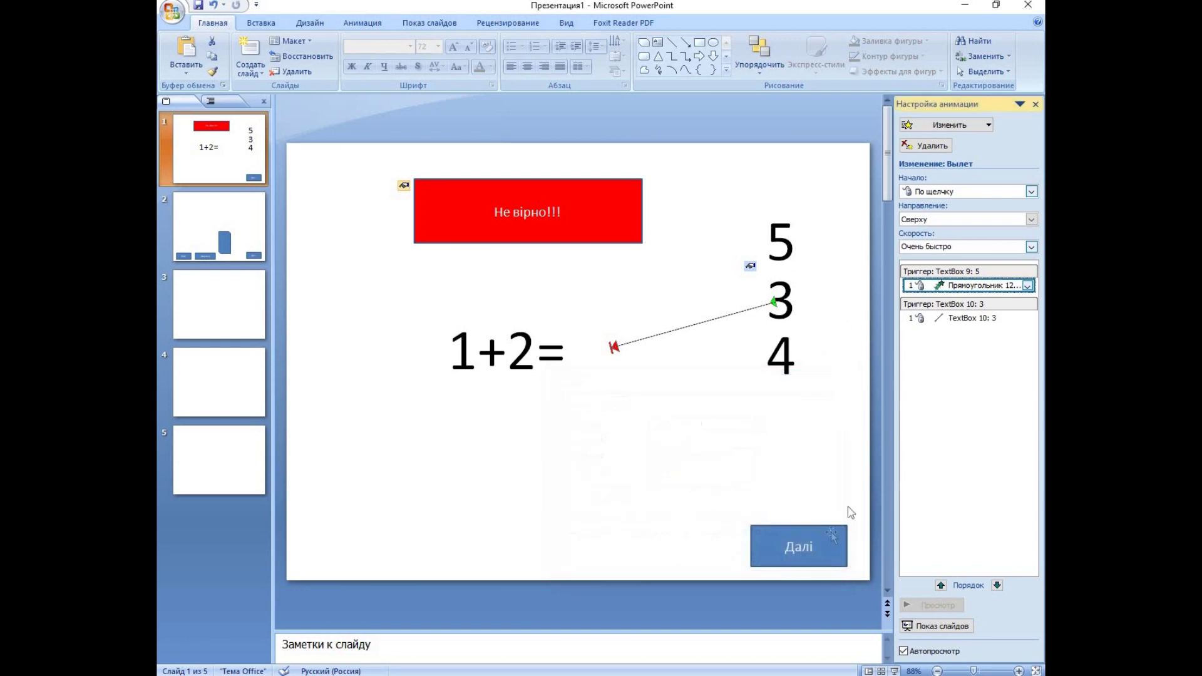